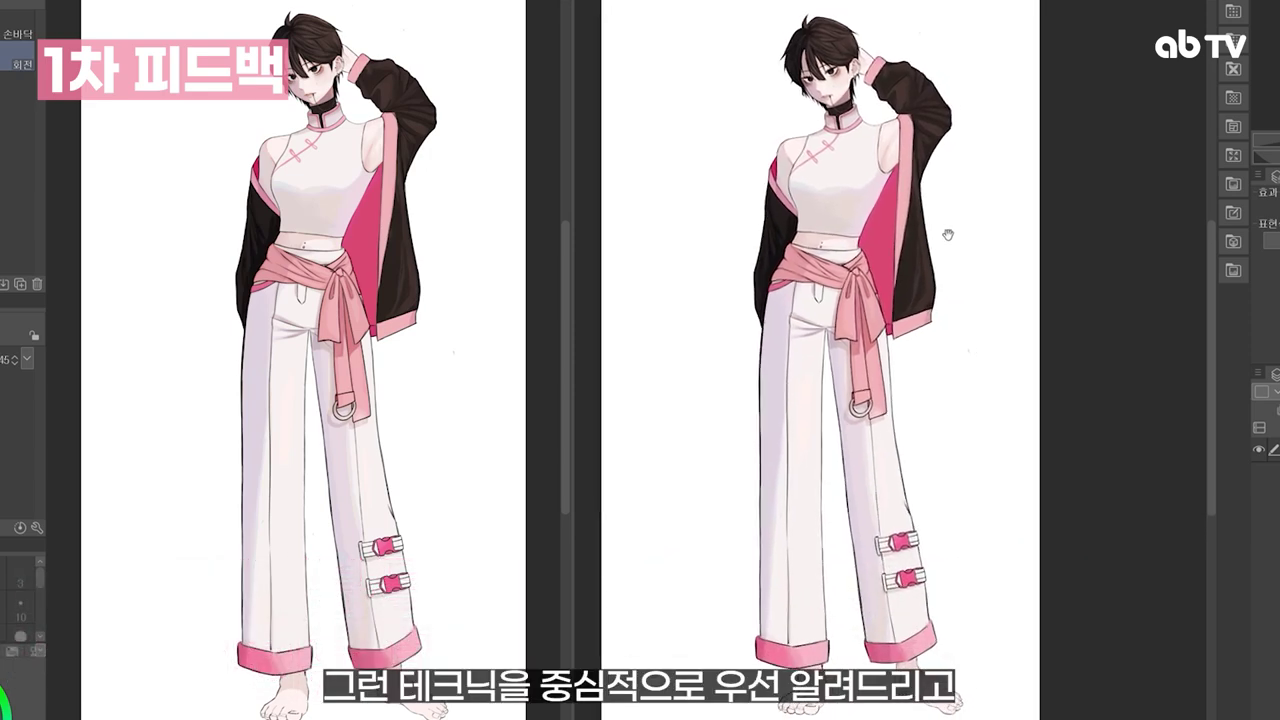
Handwrite the note "첫인상" in black on the blank canvas beside the character's head.
drag(932, 219, 934, 223)
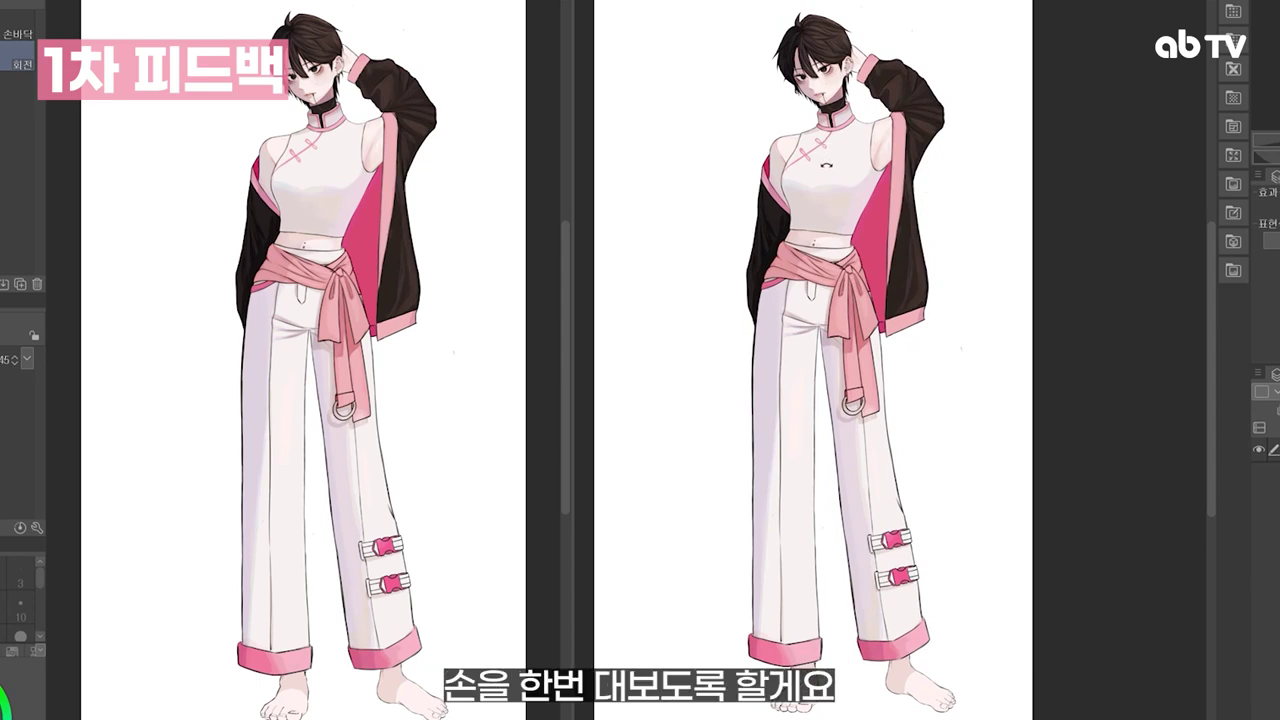
key(p)
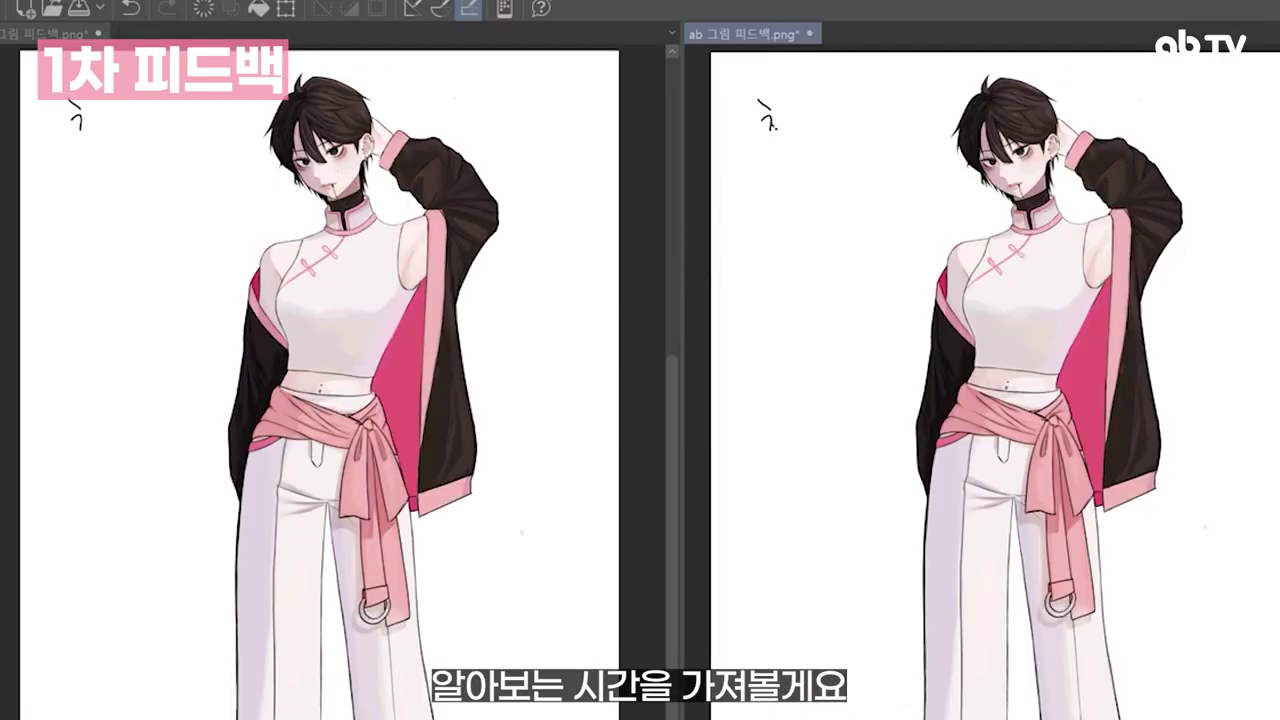
drag(774, 118, 786, 118)
mouse_move(787, 104)
mouse_down()
mouse_move(788, 124)
mouse_move(796, 108)
mouse_up()
drag(804, 98, 811, 117)
drag(816, 101, 811, 113)
drag(815, 105, 828, 116)
mouse_move(840, 118)
mouse_down()
mouse_move(746, 113)
mouse_move(842, 128)
mouse_up()
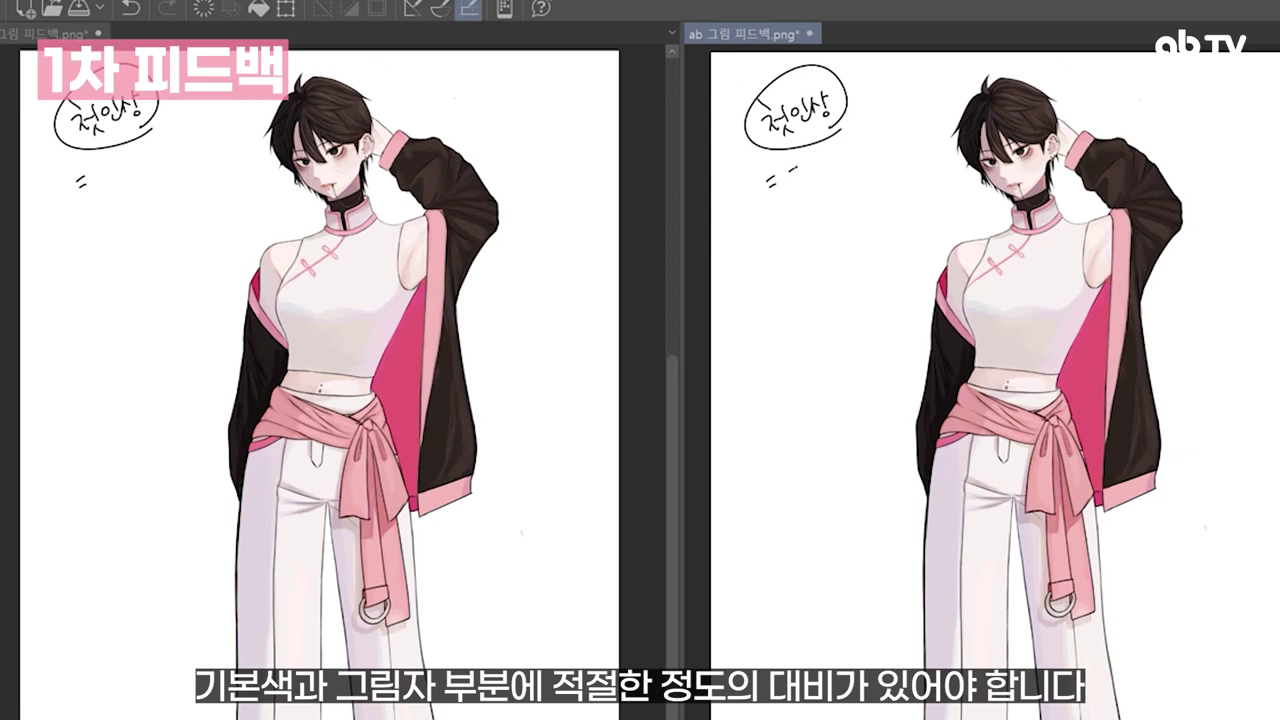
Write "대비" after the equals sign below the "첫인상" note and enclose the line in angle brackets.
drag(802, 164, 805, 175)
drag(804, 170, 809, 168)
drag(809, 160, 811, 178)
drag(817, 157, 824, 170)
drag(818, 164, 823, 162)
drag(818, 171, 832, 166)
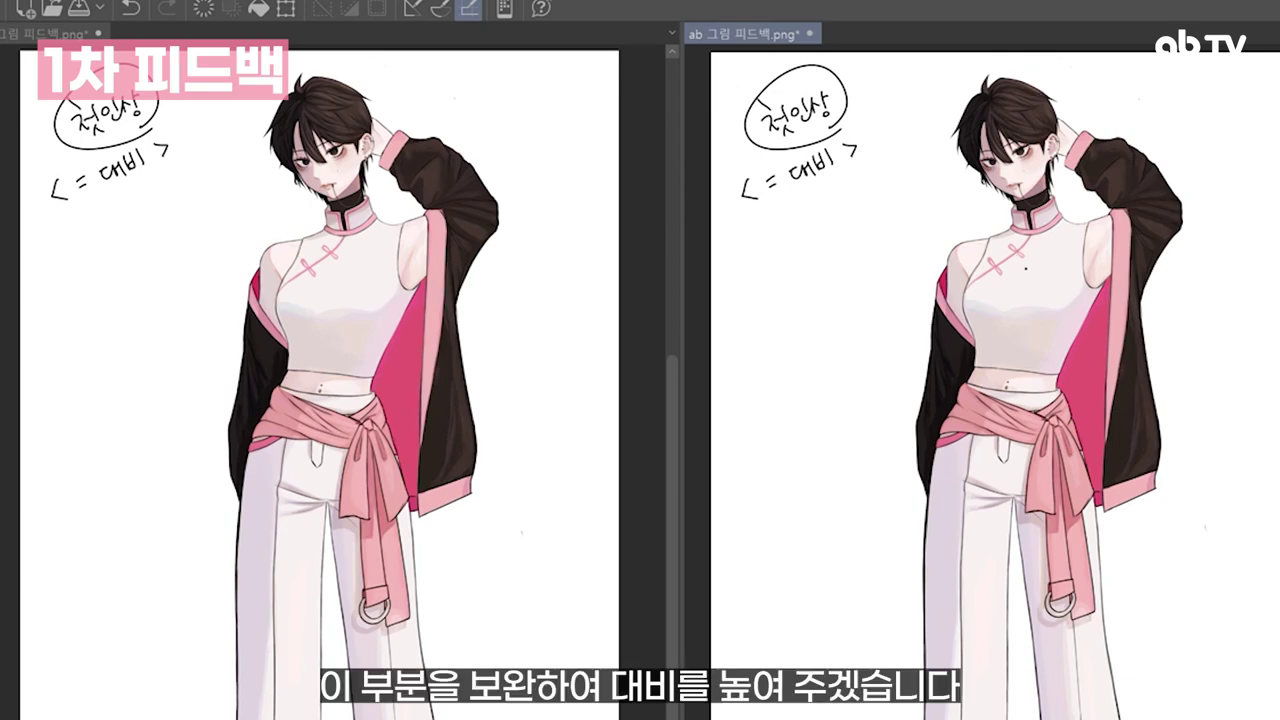
Finish writing "그림자" beside "빛" near the raised sleeve and frame the word with a rectangle.
drag(1025, 266, 1034, 266)
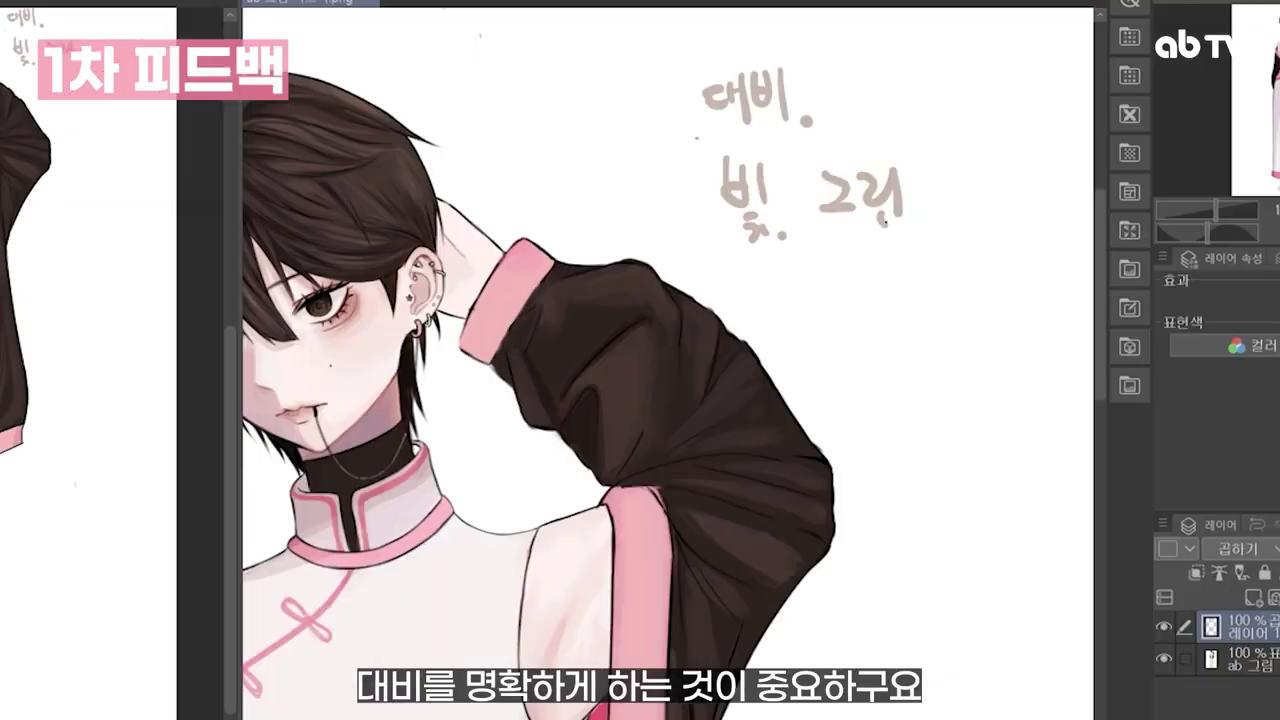
mouse_move(884, 210)
mouse_down()
mouse_move(919, 181)
mouse_move(934, 207)
mouse_move(967, 182)
mouse_up()
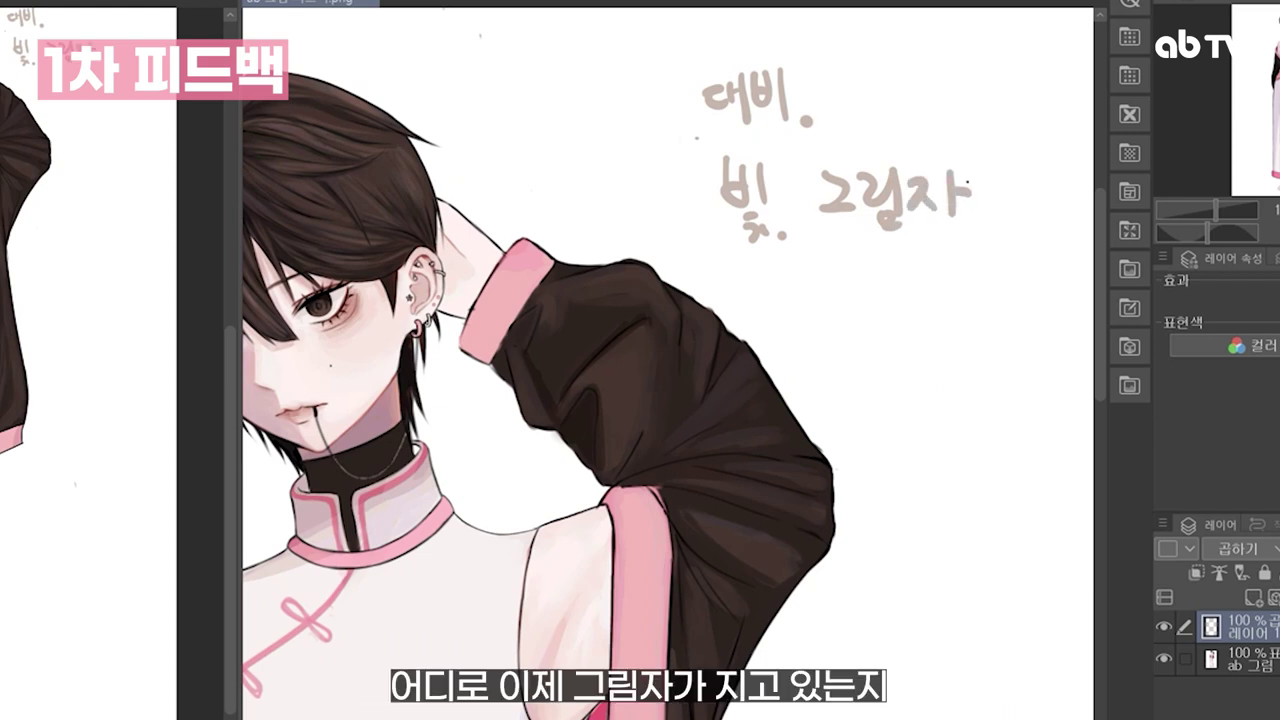
mouse_move(812, 268)
mouse_down()
mouse_move(1007, 160)
mouse_move(847, 131)
mouse_move(809, 138)
mouse_move(812, 280)
mouse_up()
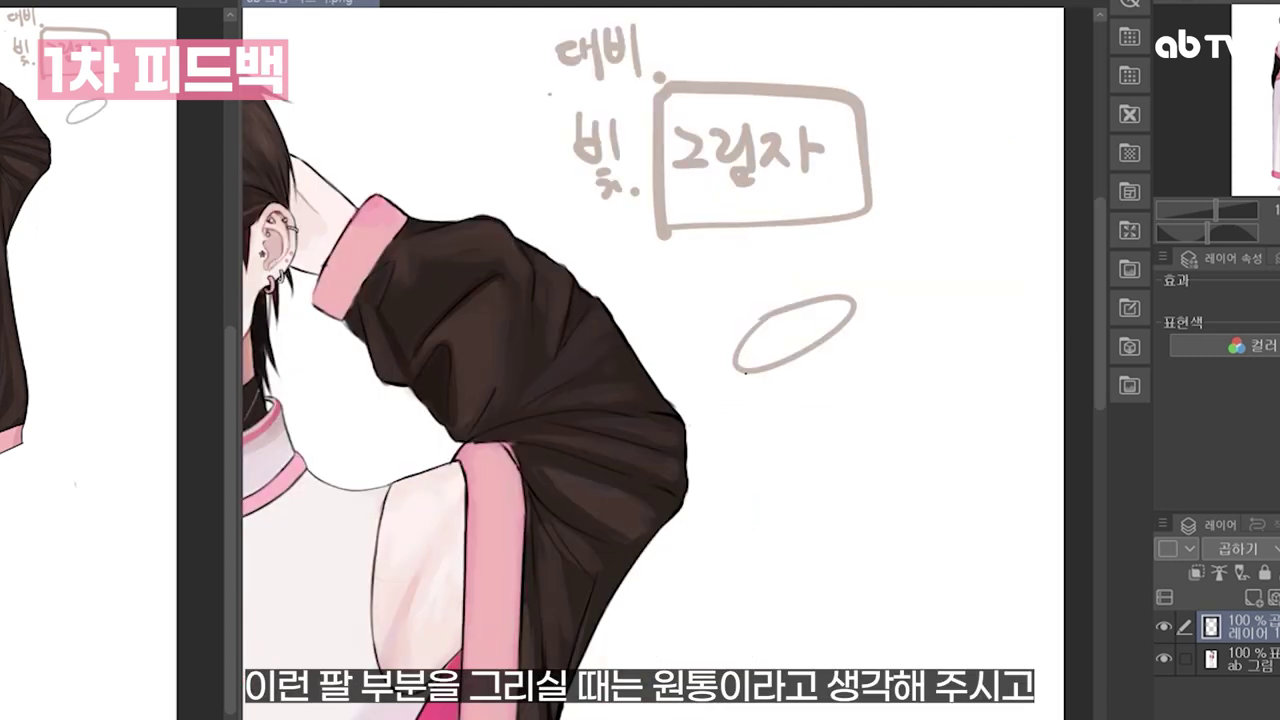
Complete a tilted cylinder sketch beside the raised sleeve by adding its two sides and rounded lower end.
drag(737, 370, 841, 593)
drag(863, 301, 970, 538)
drag(878, 610, 968, 535)
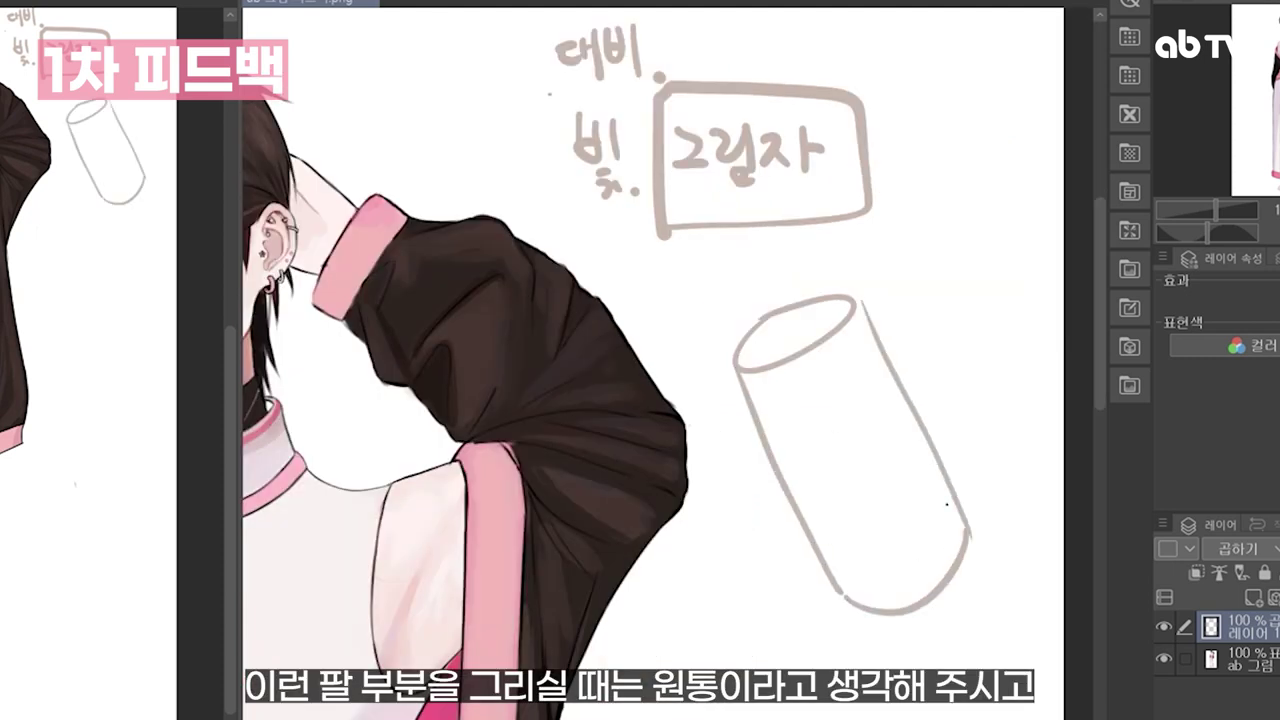
Draw a light-direction arrow pointing down toward the cylinder and hatch the cylinder's side facing away from the light.
drag(1017, 97, 902, 252)
mouse_move(891, 222)
mouse_down()
mouse_move(925, 253)
mouse_move(952, 239)
mouse_up()
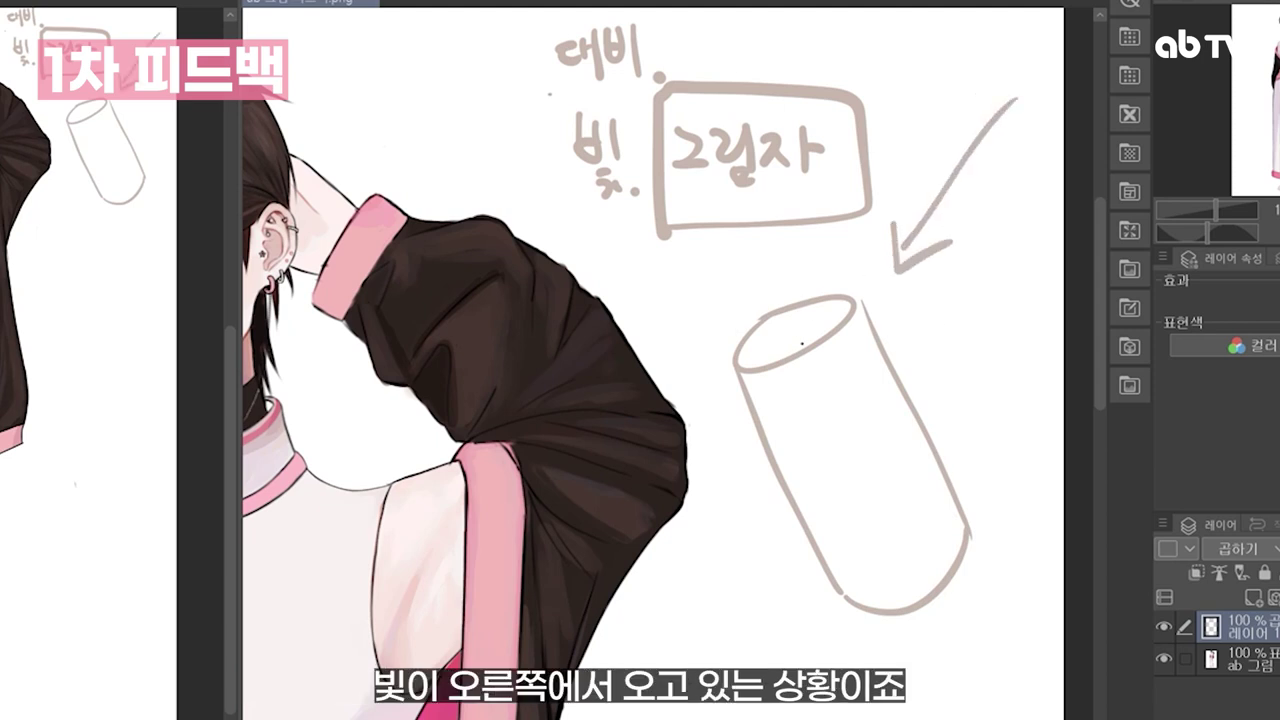
drag(792, 346, 905, 600)
mouse_move(747, 384)
mouse_down()
mouse_move(824, 349)
mouse_move(784, 384)
mouse_up()
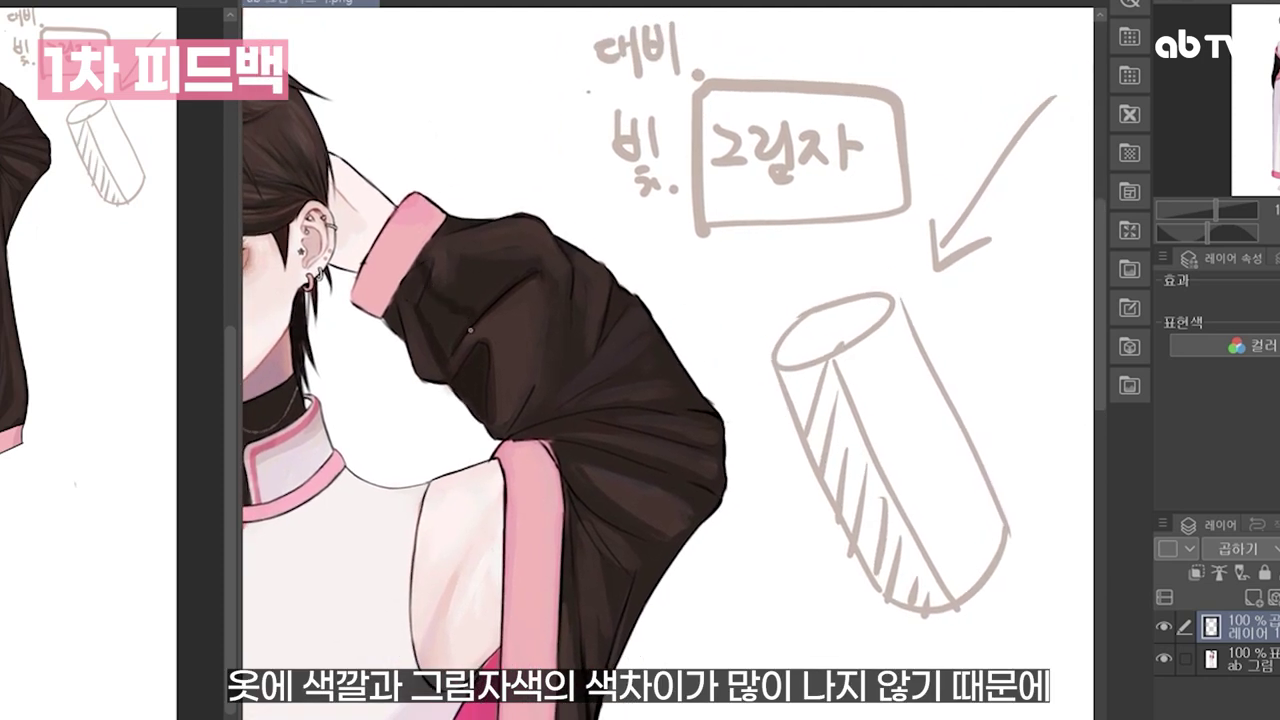
Mark the jagged shadow boundary along the raised jacket sleeve in red.
mouse_move(415, 258)
mouse_down()
mouse_move(545, 395)
mouse_move(578, 550)
mouse_up()
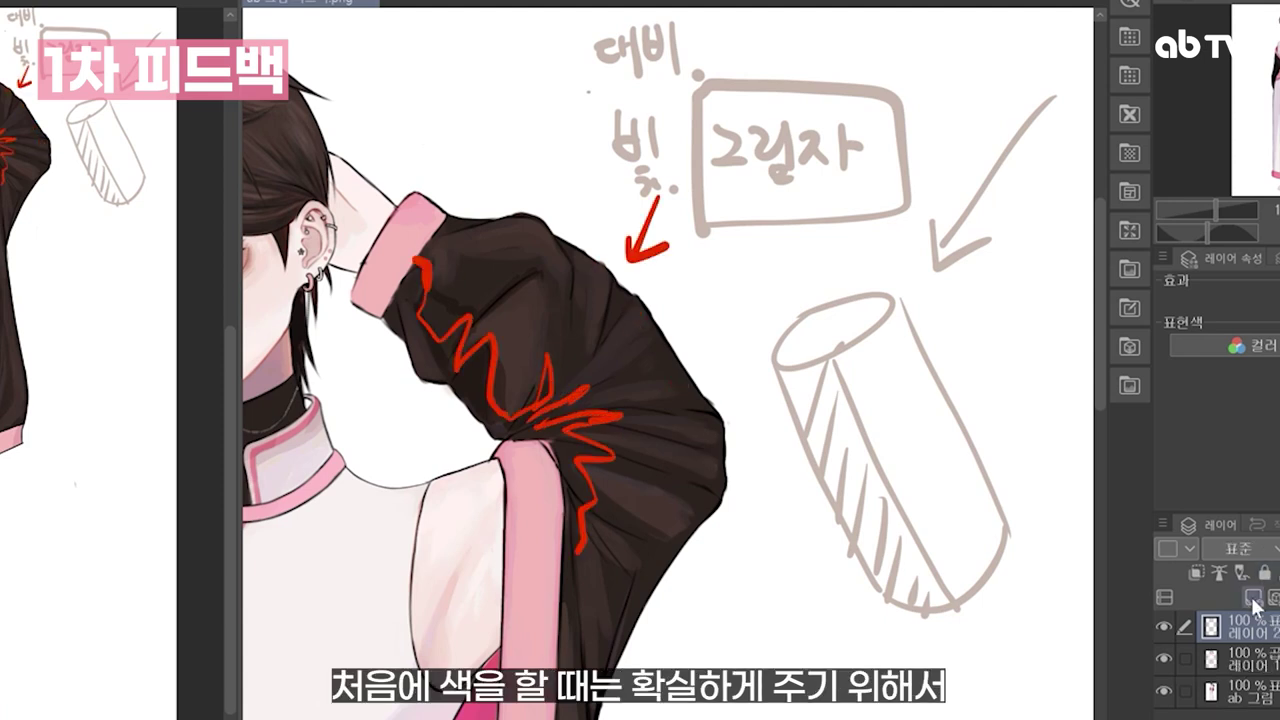
Repaint the raised jacket sleeve with lighter brown lit planes and darker inner shadows, comparing it with the original.
click(1240, 658)
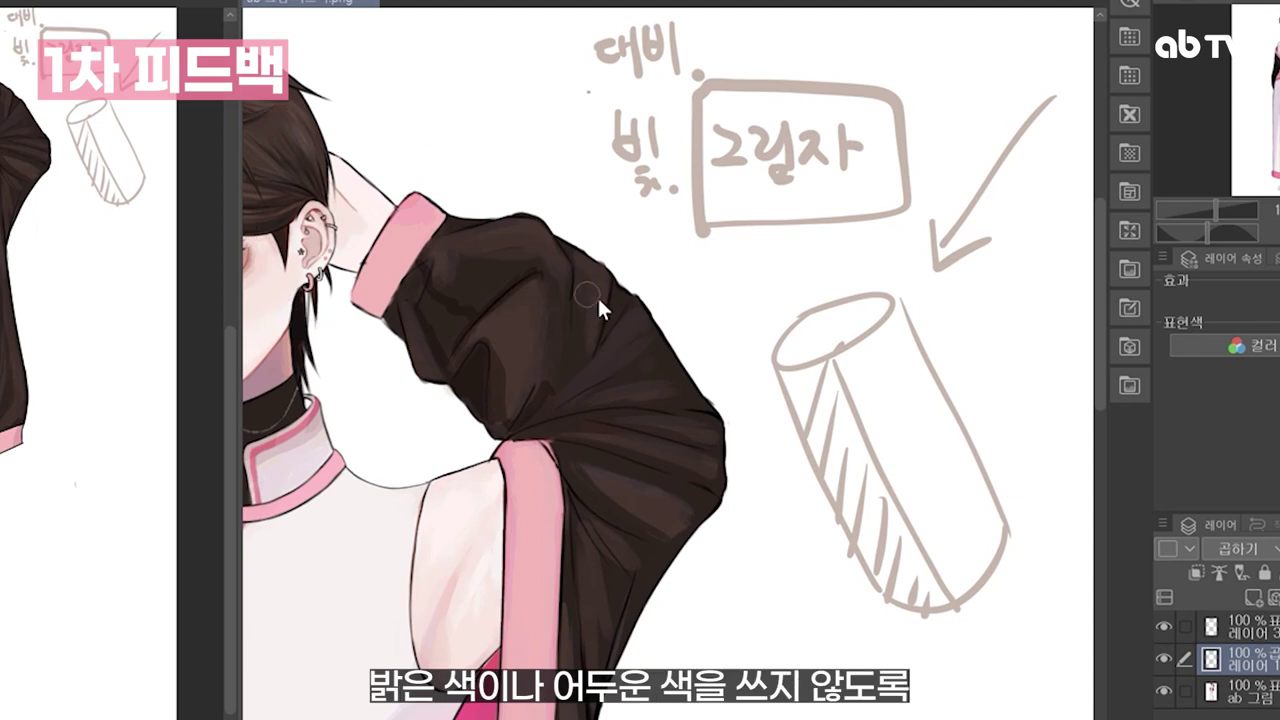
drag(509, 232, 527, 234)
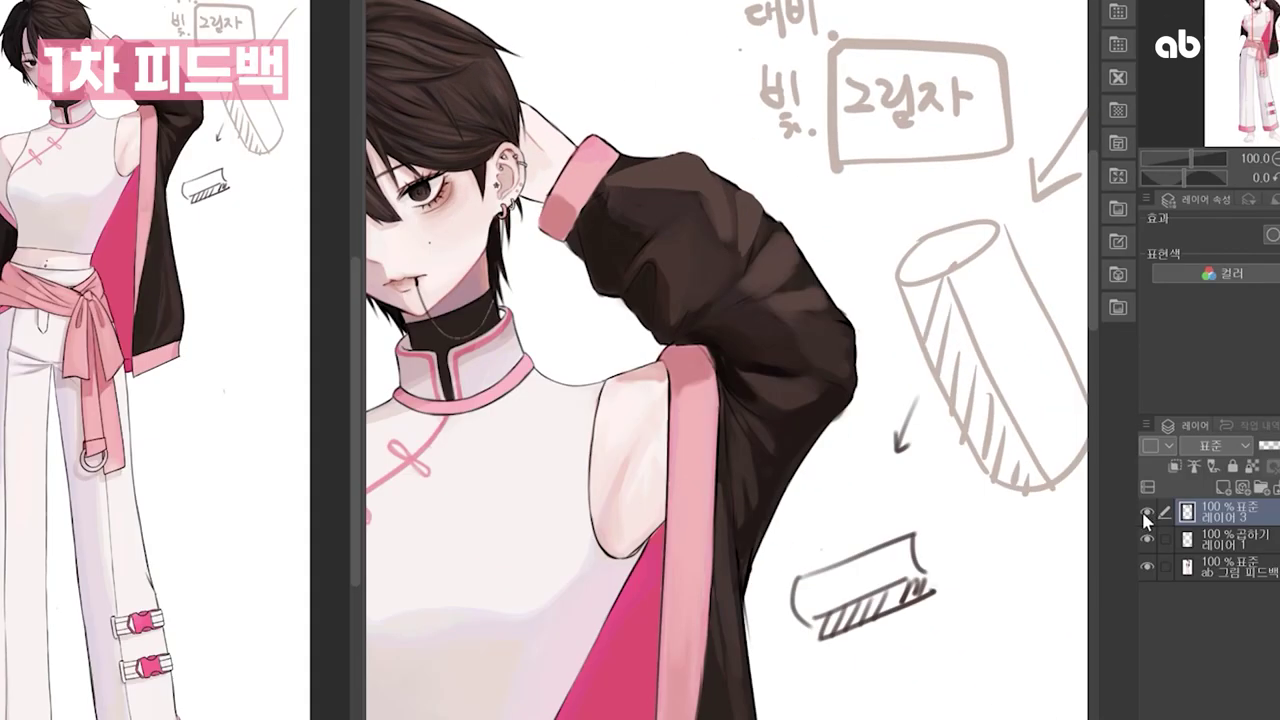
click(1164, 626)
click(1148, 514)
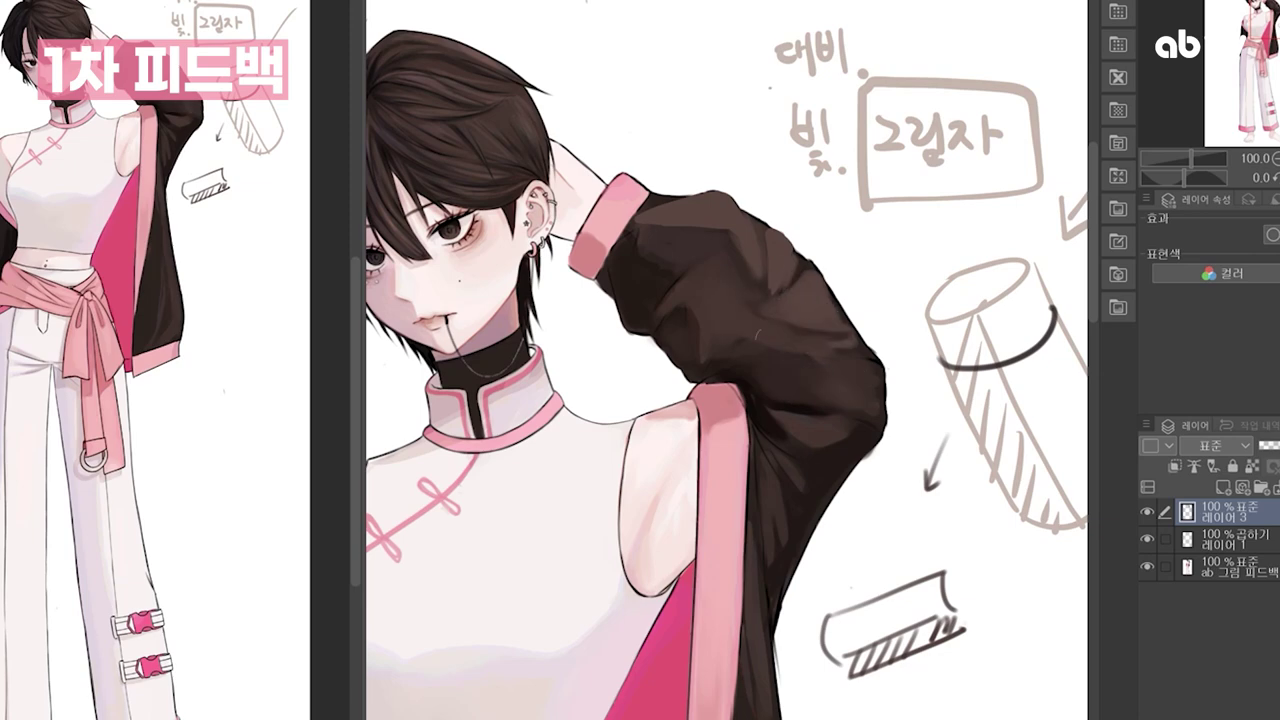
drag(795, 395, 813, 371)
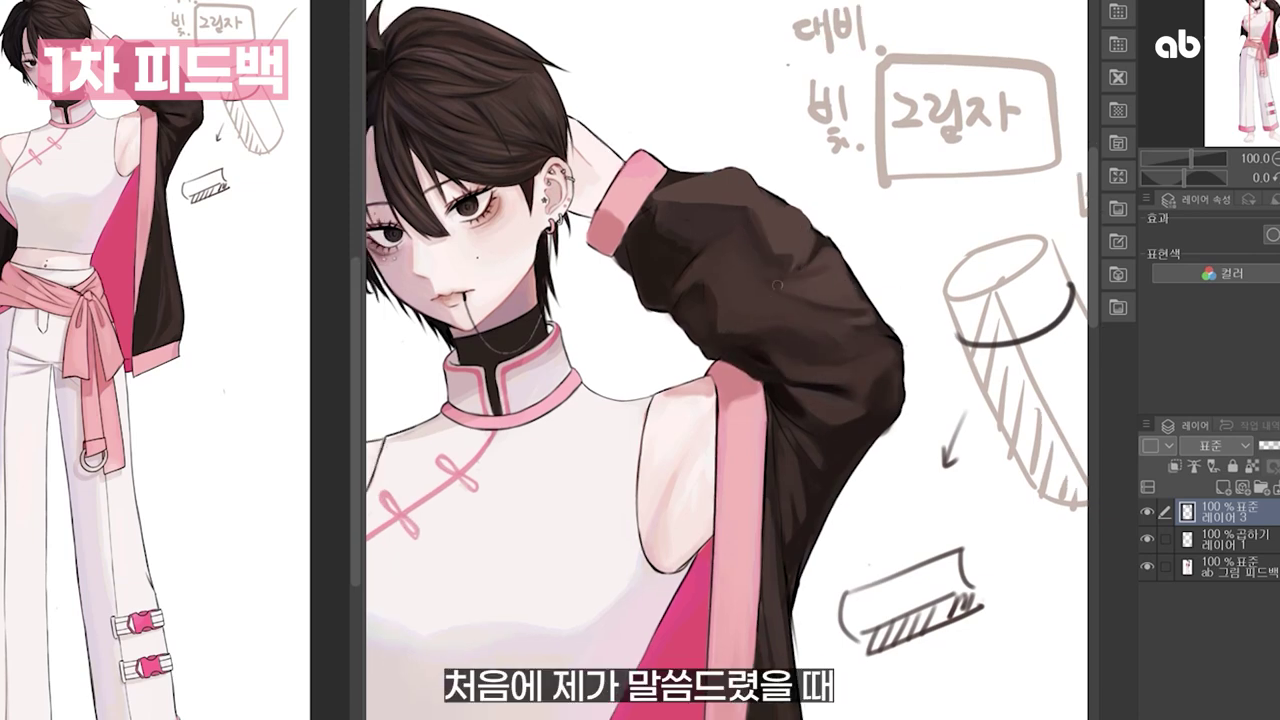
drag(801, 530, 840, 330)
scroll(842, 370, up, 4)
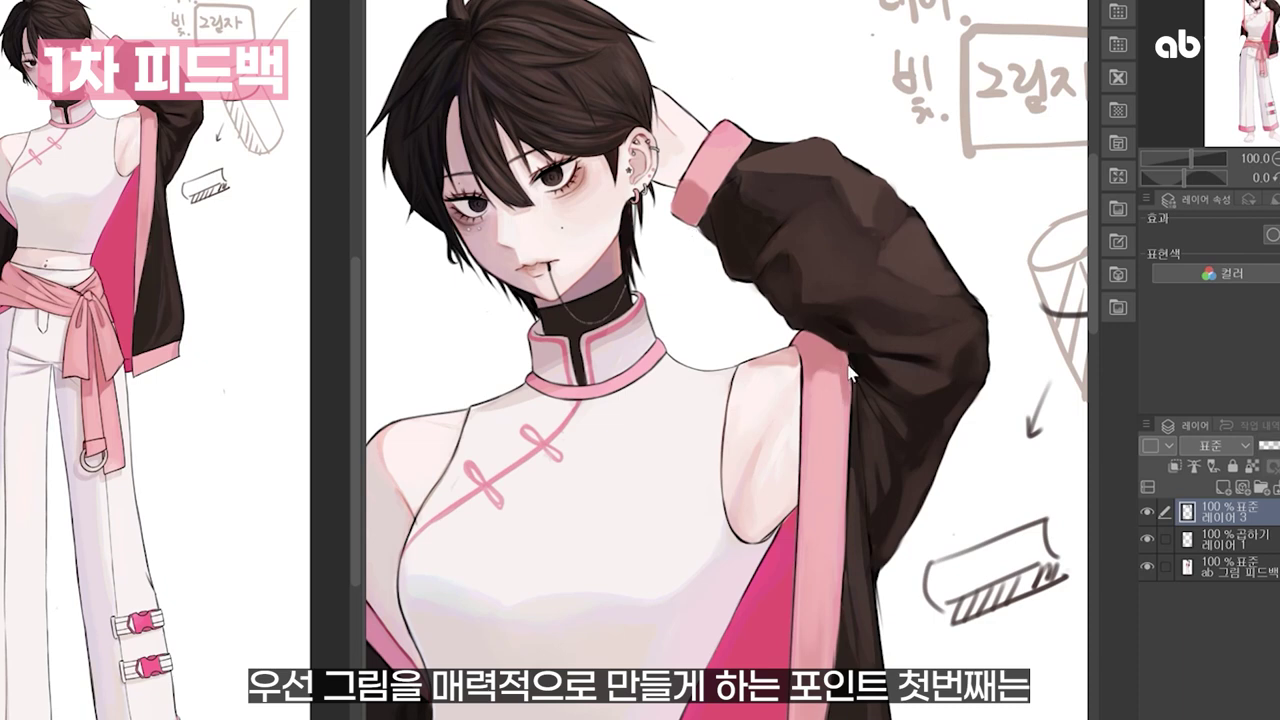
Frame the "대비" note in red, write "= 차이" after it, and underline "빛" and "그림자".
mouse_move(858, 316)
mouse_down()
mouse_move(803, 354)
mouse_move(759, 436)
mouse_up()
drag(766, 160, 756, 157)
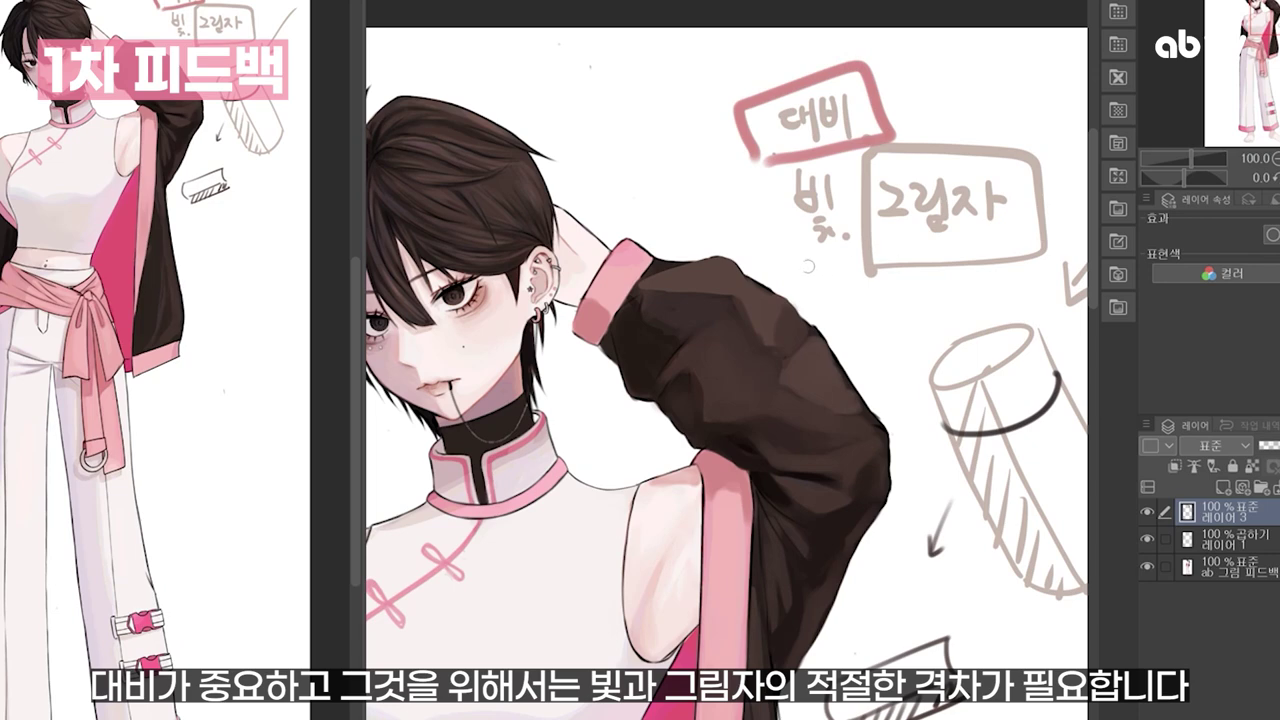
drag(809, 266, 847, 265)
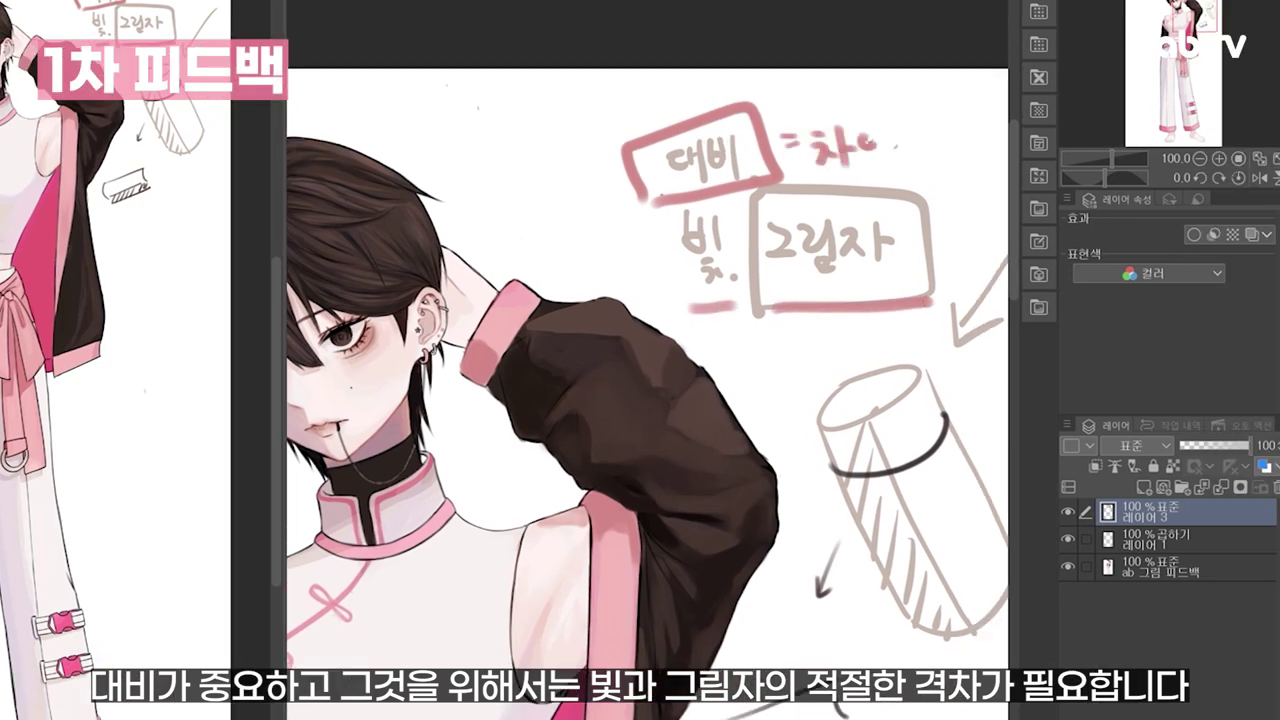
Paint darker folds and lighter lit areas on the lowered jacket sleeve to strengthen its contrast.
drag(683, 448, 860, 320)
mouse_move(753, 614)
mouse_down()
mouse_move(842, 336)
mouse_move(926, 206)
mouse_up()
click(504, 306)
click(496, 418)
key(ctrl+z)
key(ctrl+z)
mouse_move(564, 362)
mouse_down()
mouse_move(569, 408)
mouse_move(579, 404)
mouse_move(542, 443)
mouse_up()
drag(472, 303, 508, 432)
drag(470, 355, 464, 445)
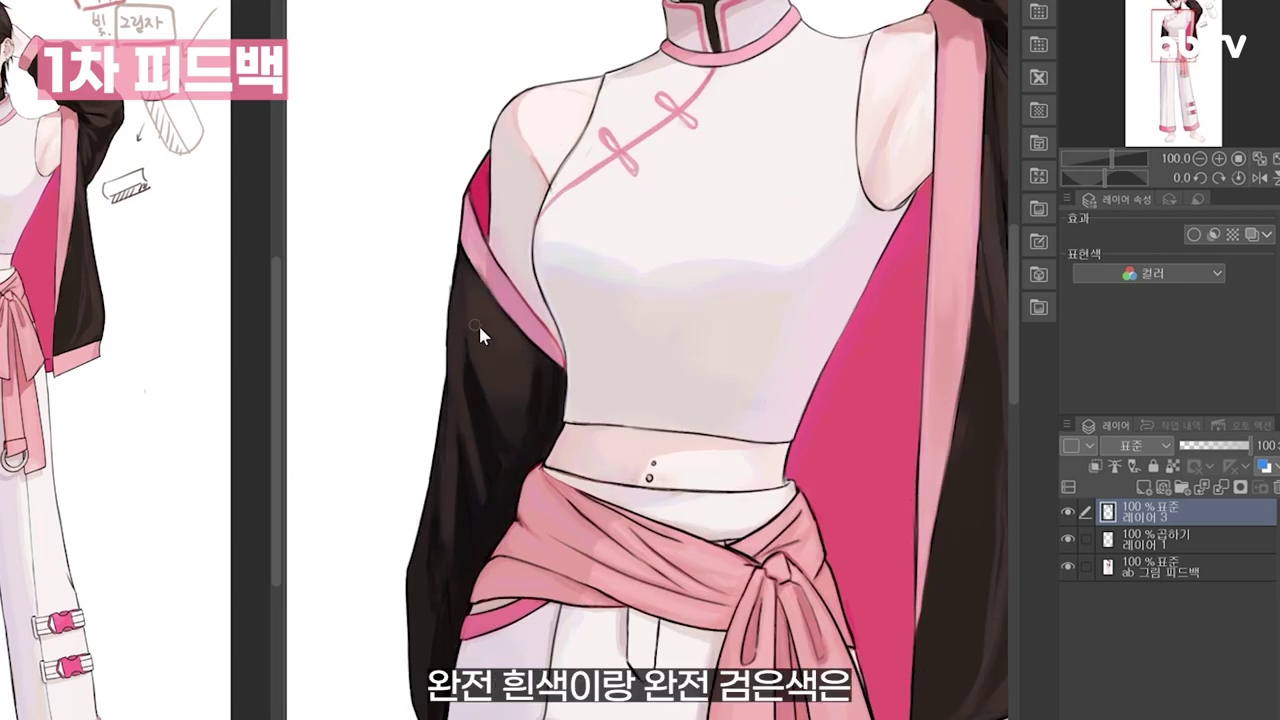
drag(530, 447, 530, 368)
mouse_move(460, 445)
mouse_down()
mouse_move(488, 379)
mouse_move(490, 494)
mouse_up()
mouse_move(481, 304)
mouse_down()
mouse_move(481, 366)
mouse_move(513, 373)
mouse_move(542, 338)
mouse_move(533, 310)
mouse_move(557, 343)
mouse_move(588, 311)
mouse_move(489, 371)
mouse_move(390, 465)
mouse_up()
Paint lit and shadowed areas on the jacket's hanging front panel below the raised arm.
key(ctrl+minus)
mouse_move(742, 305)
mouse_down()
mouse_move(746, 366)
mouse_move(716, 400)
mouse_up()
drag(750, 330, 720, 520)
drag(715, 450, 698, 490)
drag(688, 405, 668, 535)
drag(660, 534, 652, 467)
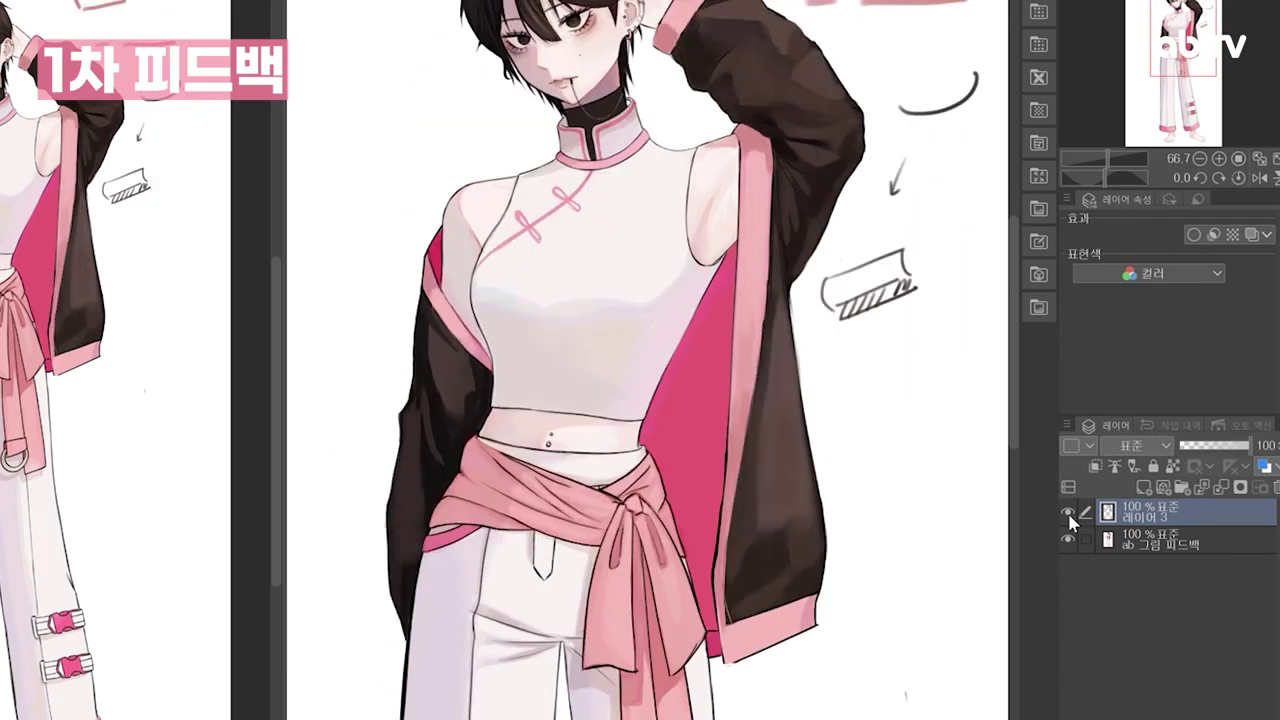
Paint shadows on the white top below the chest, the trousers and the feet on a Multiply layer.
mouse_move(528, 324)
mouse_down()
mouse_move(532, 291)
mouse_move(530, 325)
mouse_up()
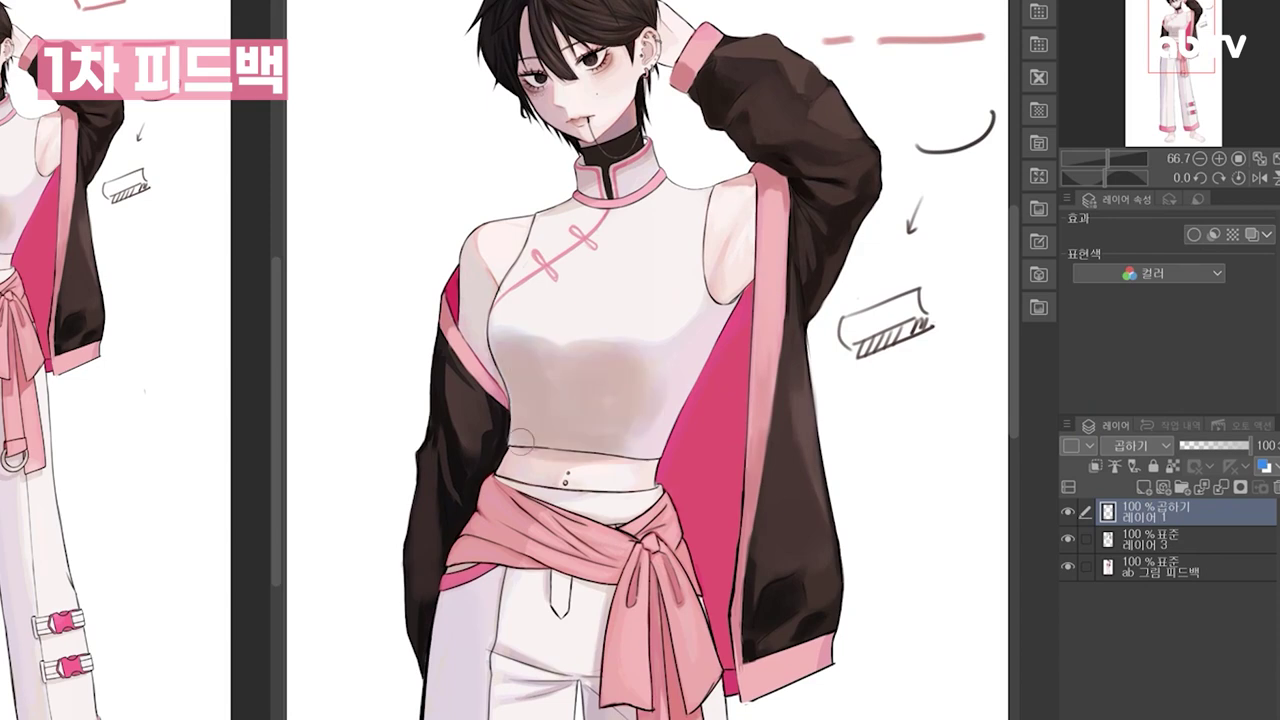
mouse_move(615, 700)
mouse_down()
mouse_move(641, 411)
mouse_move(661, 434)
mouse_up()
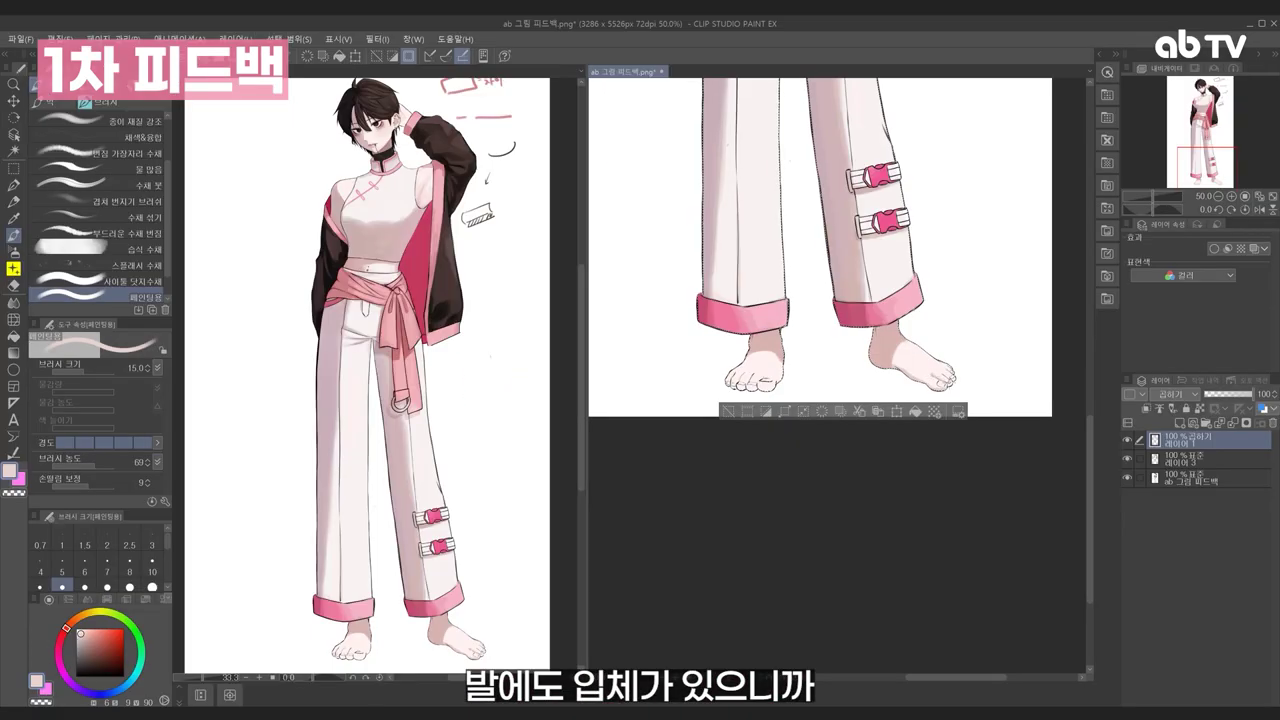
drag(746, 374, 778, 390)
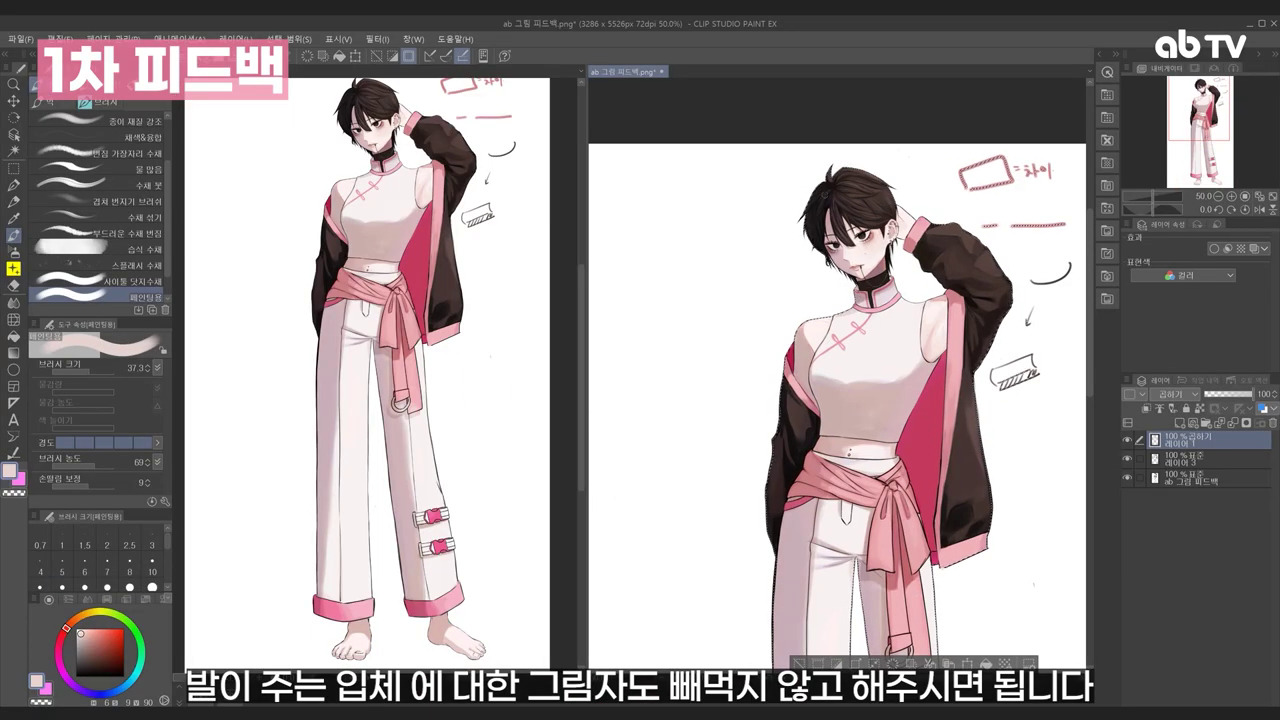
Compare the full figure with and without the Multiply shadow layer by switching its visibility.
scroll(860, 235, down, 2)
click(1127, 440)
click(1272, 246)
click(1272, 246)
click(1273, 246)
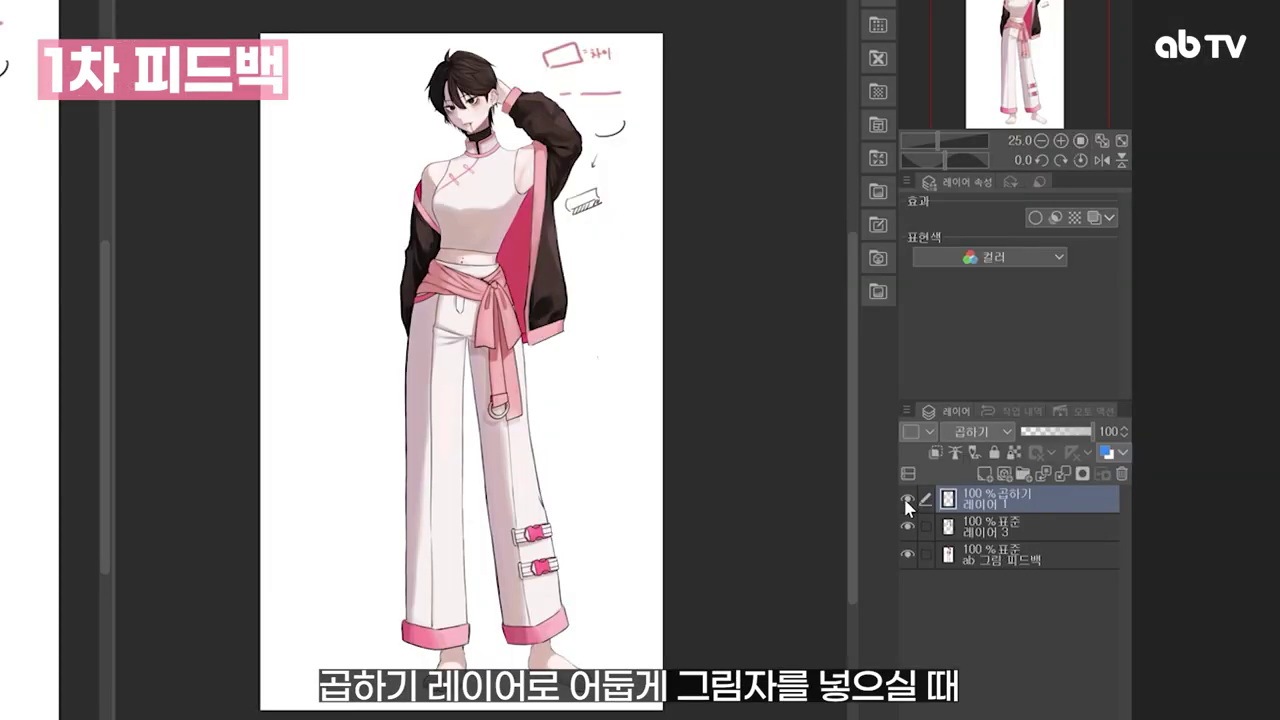
click(907, 500)
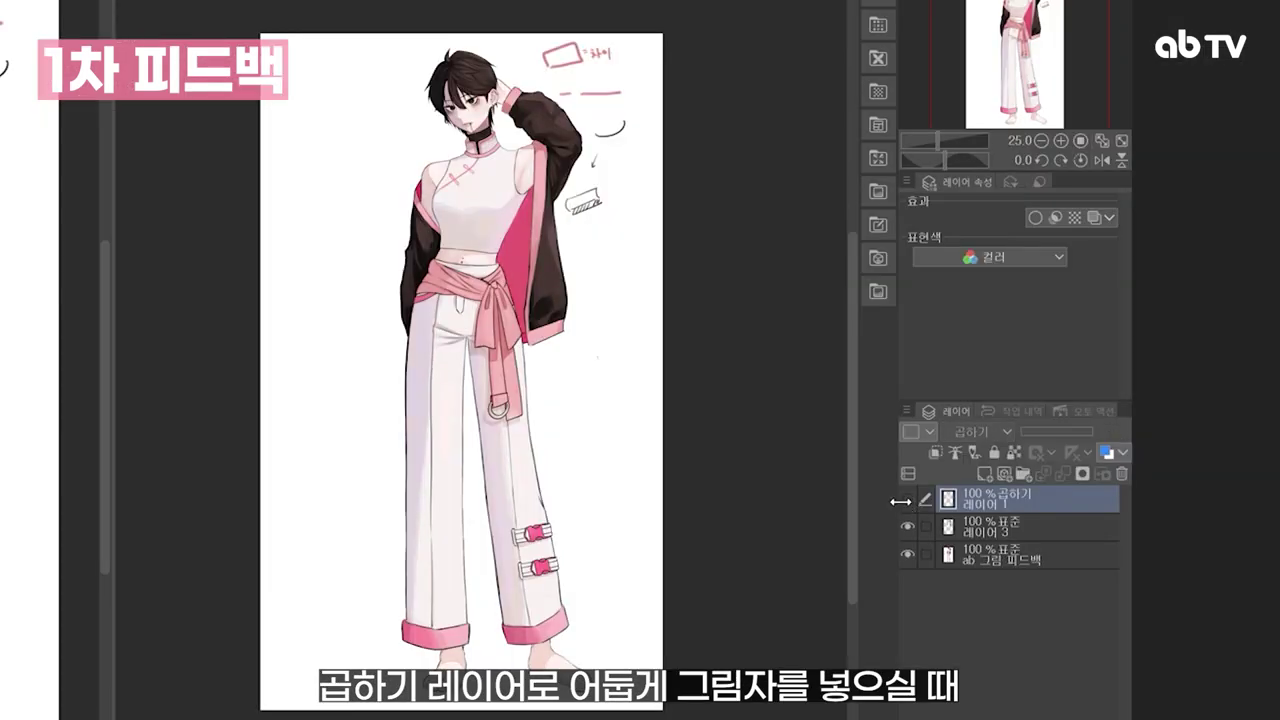
click(907, 500)
click(907, 500)
click(907, 500)
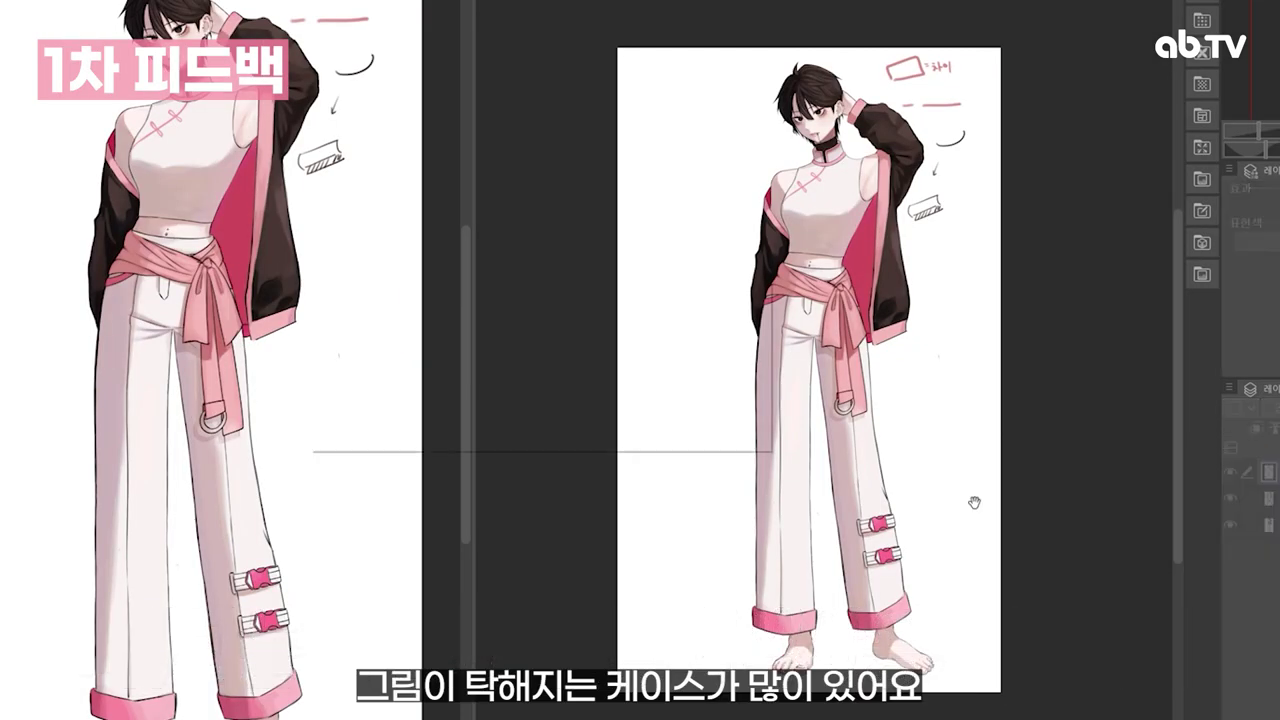
Open the Hue/Saturation/Luminosity adjustment for the Multiply shadow layer and try saturation -57 with luminosity -36.
key(ctrl+u)
drag(640, 287, 1269, 222)
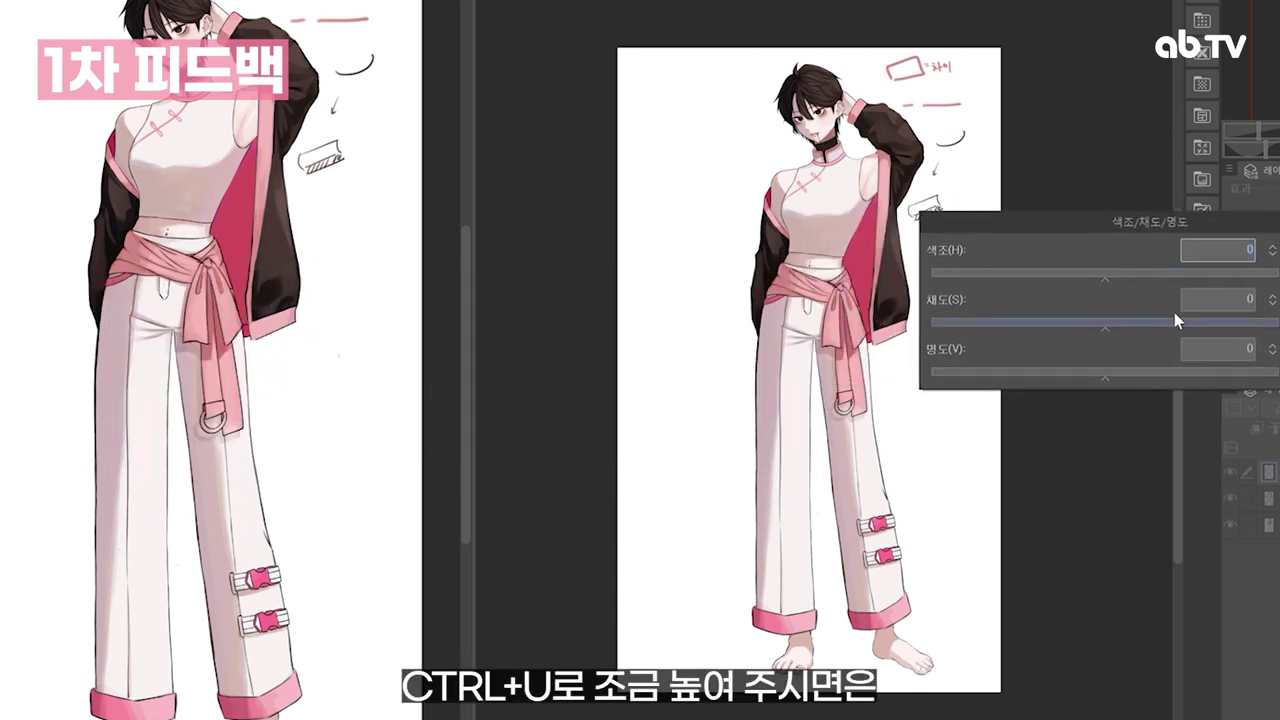
mouse_move(1106, 378)
mouse_down()
mouse_move(1052, 374)
mouse_move(1122, 379)
mouse_move(1098, 374)
mouse_up()
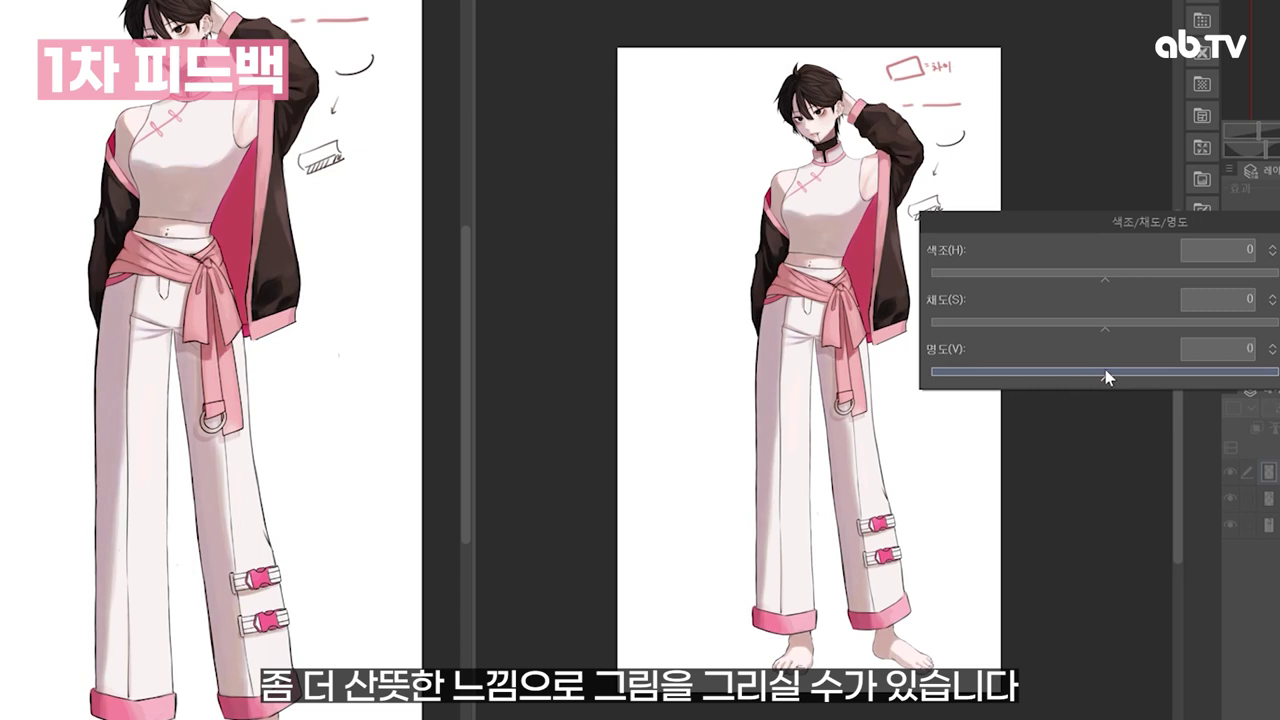
drag(1118, 325, 1101, 346)
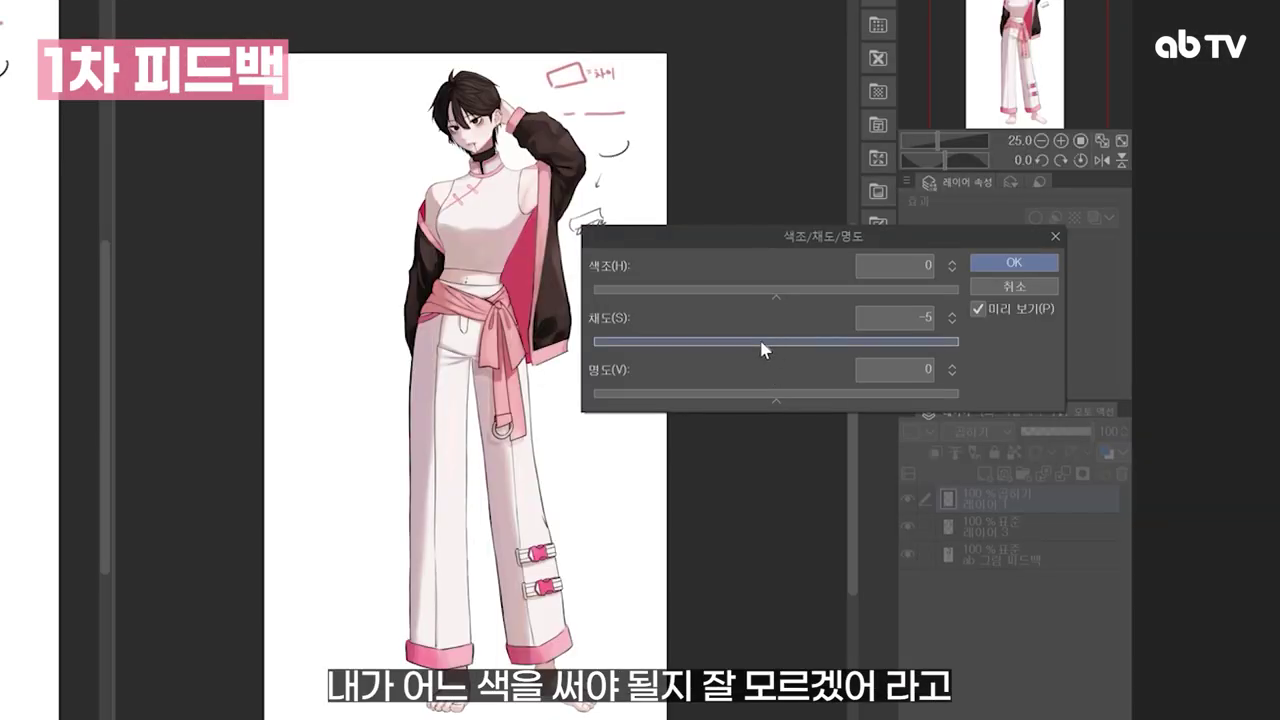
drag(771, 344, 781, 346)
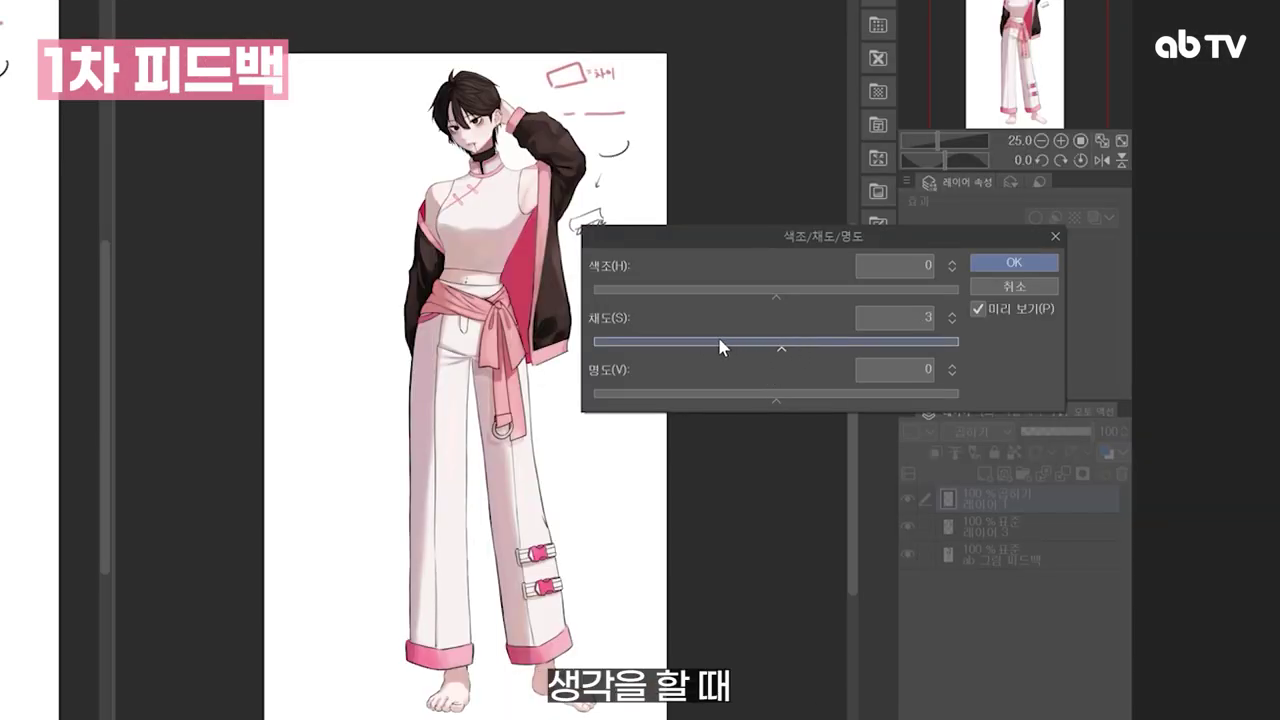
mouse_move(703, 400)
mouse_down()
mouse_move(689, 403)
mouse_move(712, 403)
mouse_up()
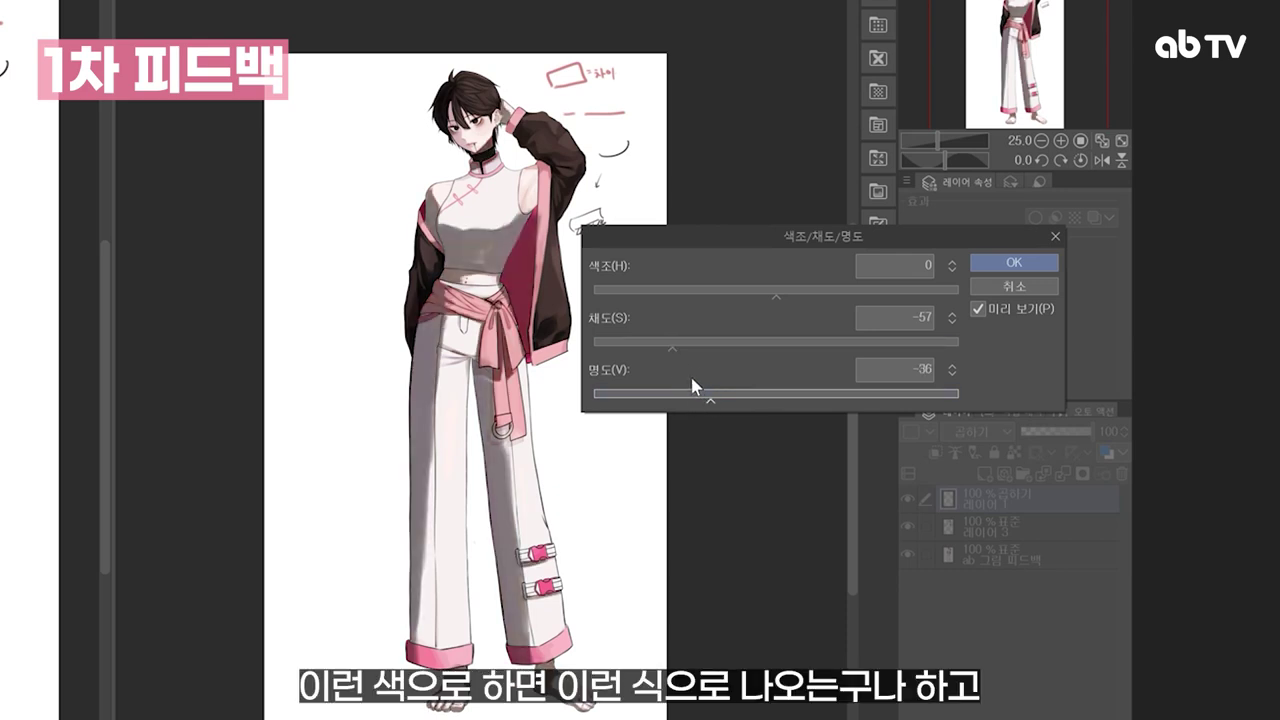
Set the shadow layer's saturation to 11 and its luminosity to -2.
click(775, 396)
click(767, 345)
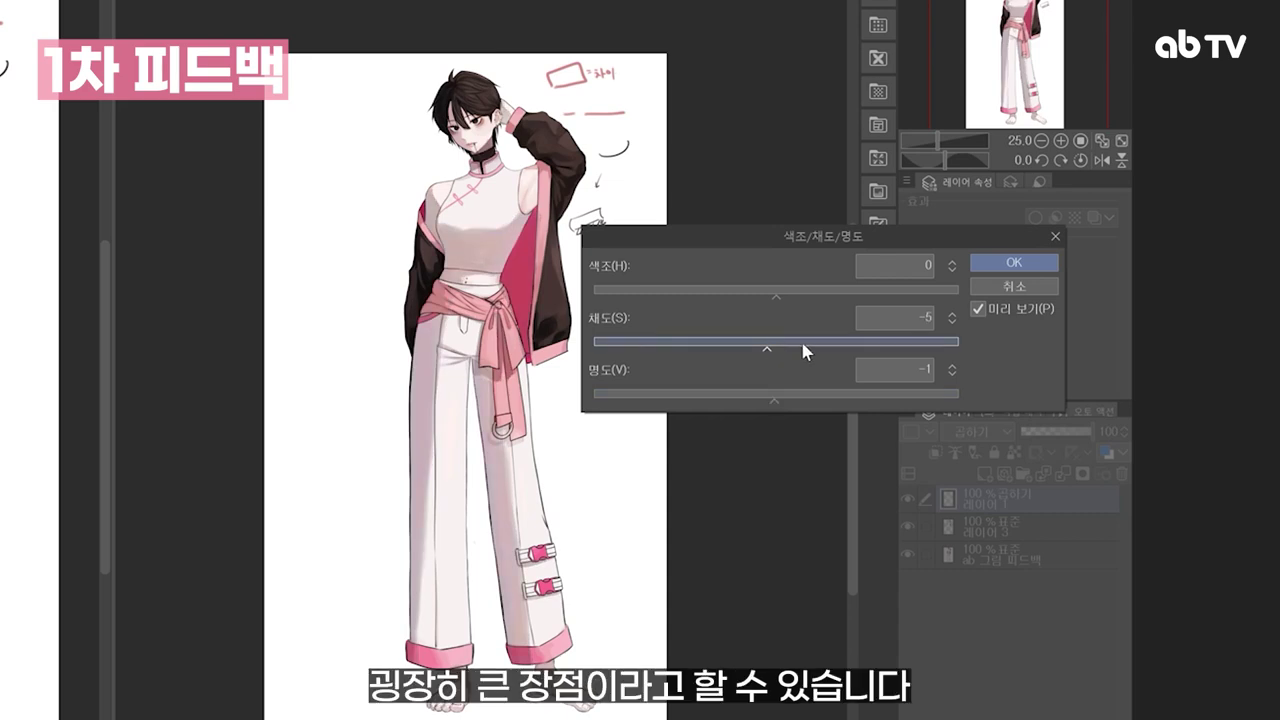
drag(774, 400, 740, 400)
click(760, 397)
drag(812, 344, 796, 345)
click(744, 398)
click(770, 398)
click(775, 399)
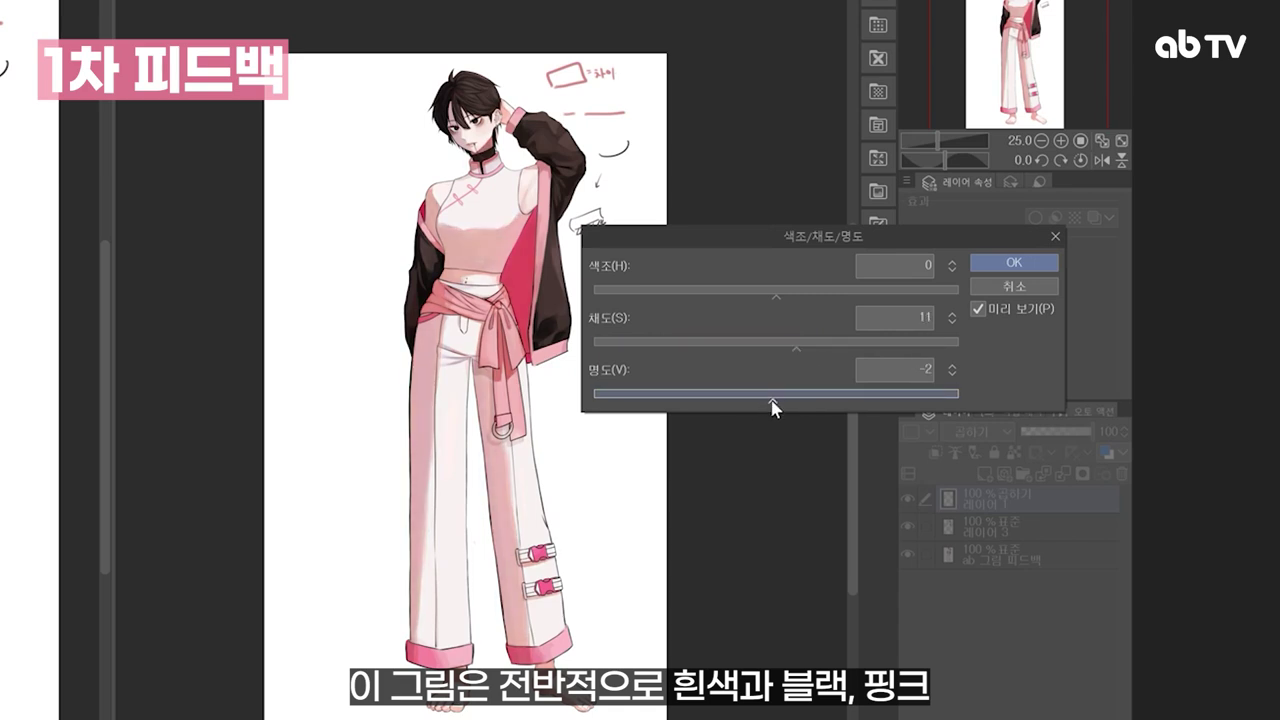
Reduce the shadow layer's saturation slightly, shift its hue to a cool blue-violet, and apply the adjustment.
drag(791, 344, 785, 345)
click(780, 345)
mouse_move(772, 292)
mouse_down()
mouse_move(884, 292)
mouse_move(643, 303)
mouse_move(791, 291)
mouse_up()
drag(910, 298, 714, 297)
drag(847, 244, 593, 308)
drag(800, 300, 552, 300)
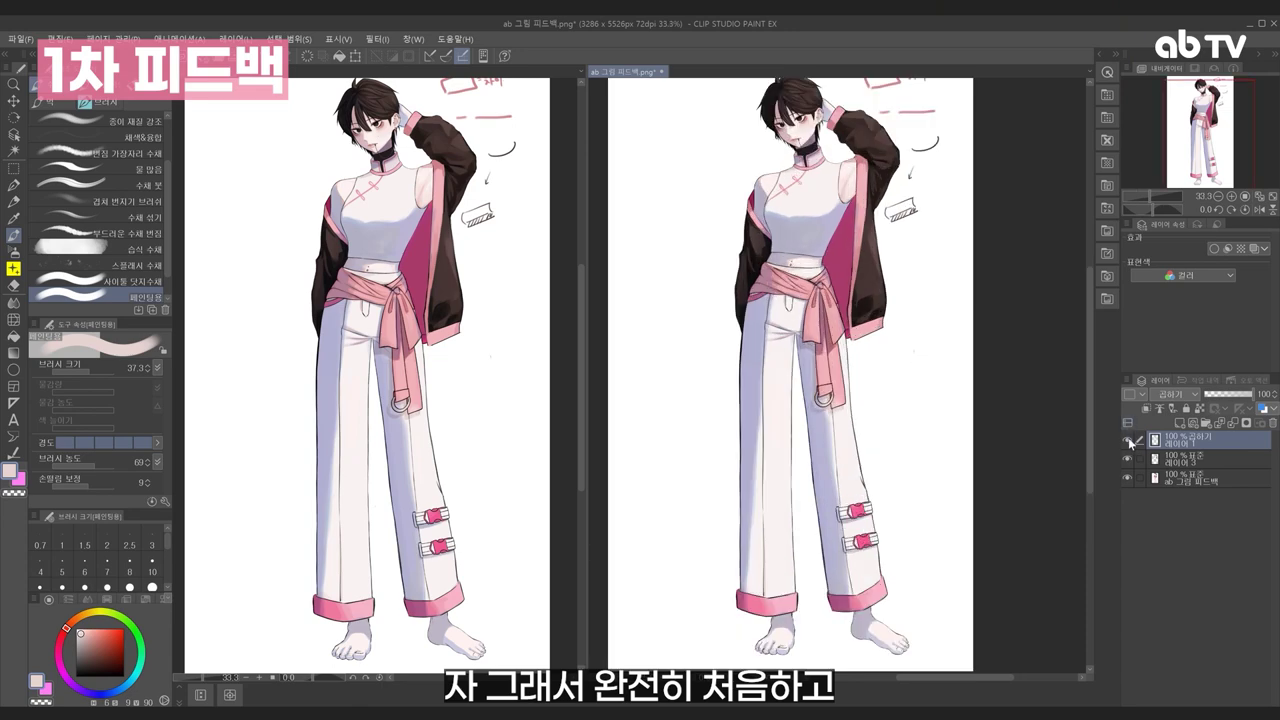
Compare the figure with and without the recoloured Multiply shadows.
click(1127, 439)
click(1127, 439)
mouse_move(887, 275)
mouse_down()
mouse_move(913, 312)
mouse_move(886, 294)
mouse_up()
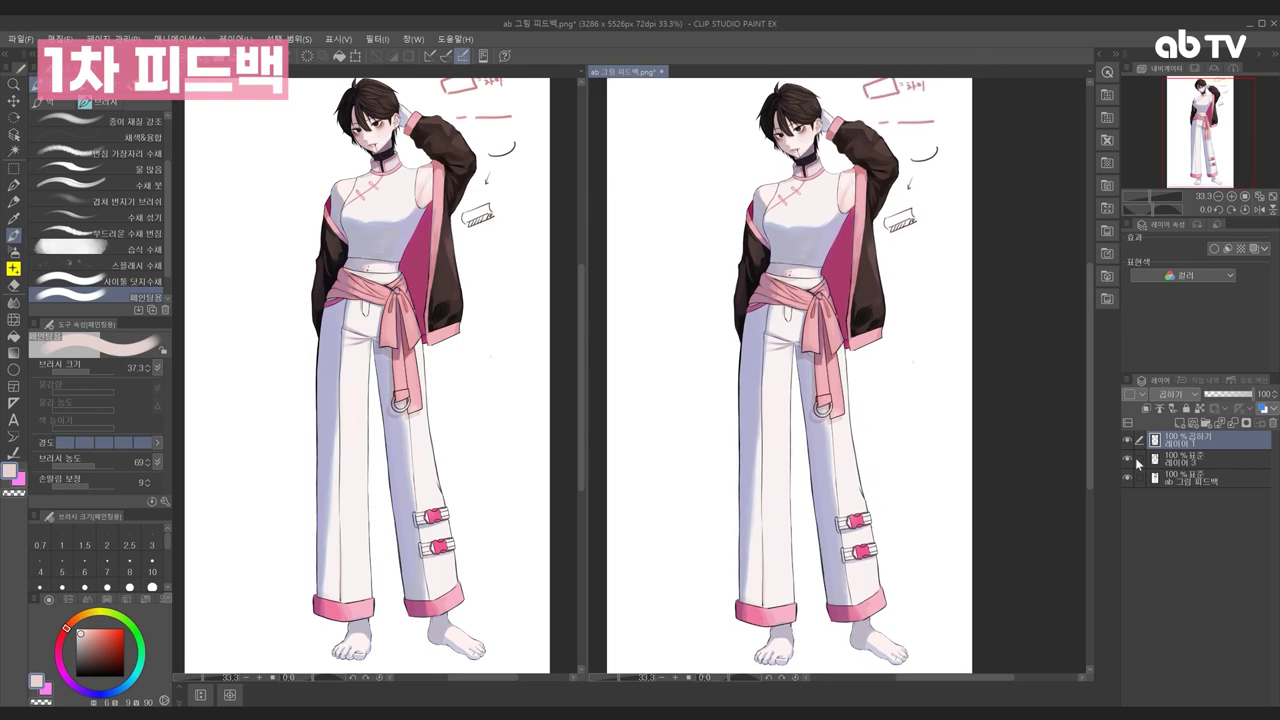
Toggle the Multiply shadow layer's visibility to recheck the recoloured shading on the figure.
click(1127, 442)
click(1127, 442)
click(1127, 442)
click(1127, 442)
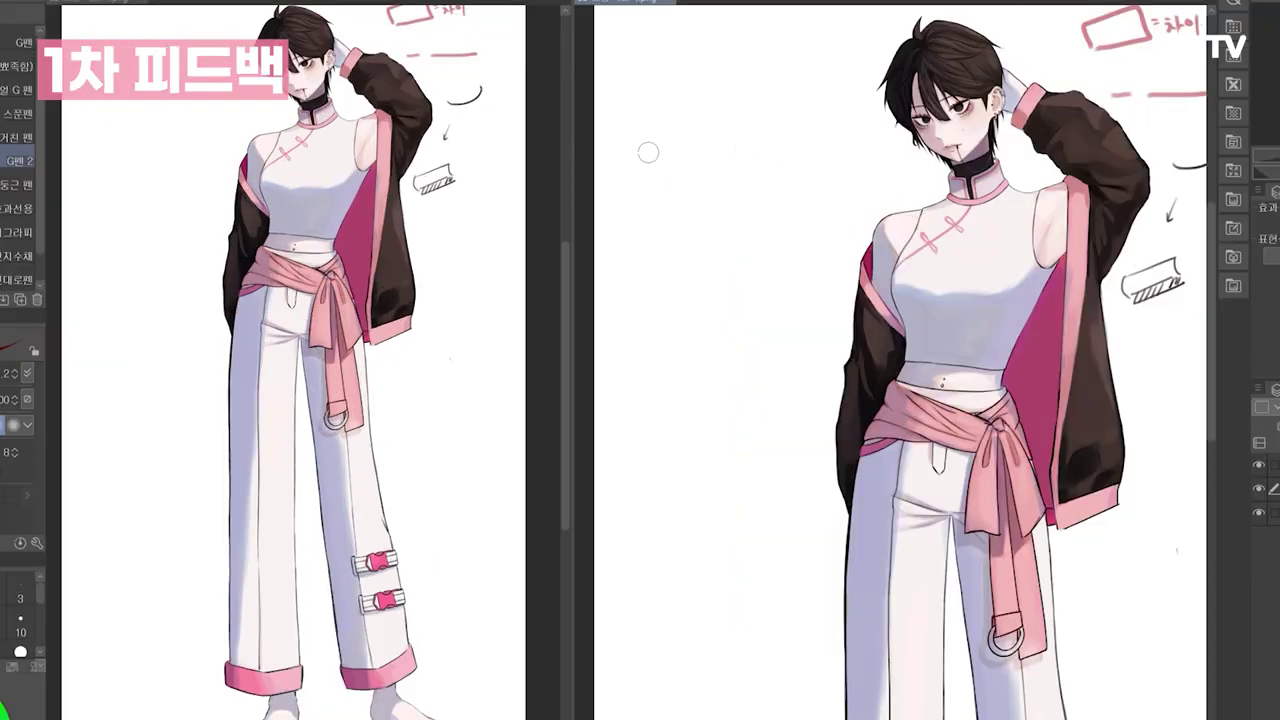
Write the labels 기본색 and 그림자 beside the figure, joined by a double arrow and connected to a hatched ellipse.
drag(639, 152, 643, 174)
drag(662, 136, 662, 187)
drag(693, 148, 713, 177)
mouse_move(642, 238)
mouse_down()
mouse_move(656, 253)
mouse_move(701, 256)
mouse_up()
mouse_move(674, 192)
mouse_down()
mouse_move(674, 220)
mouse_move(767, 194)
mouse_up()
mouse_move(663, 208)
mouse_down()
mouse_move(781, 188)
mouse_move(738, 188)
mouse_move(793, 203)
mouse_up()
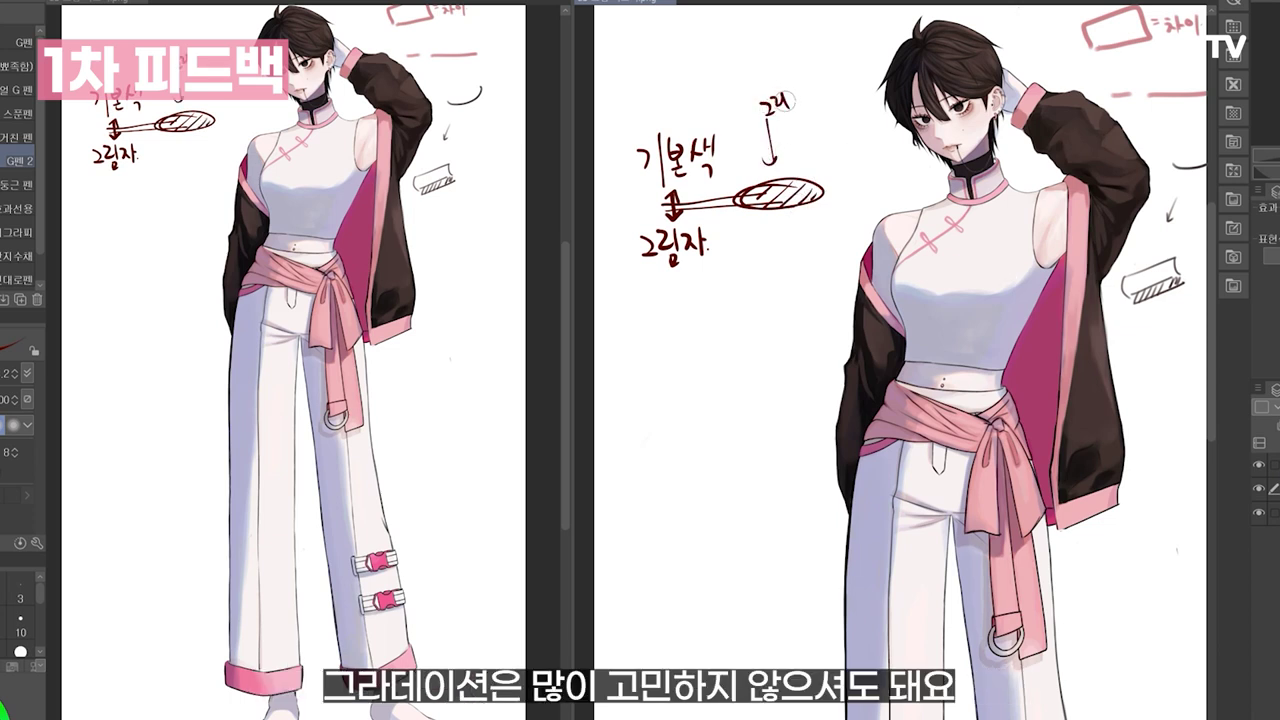
Label the hatched ellipse's arrow 그라데이션 and frame the word with a loose circle and small stars.
drag(789, 100, 797, 88)
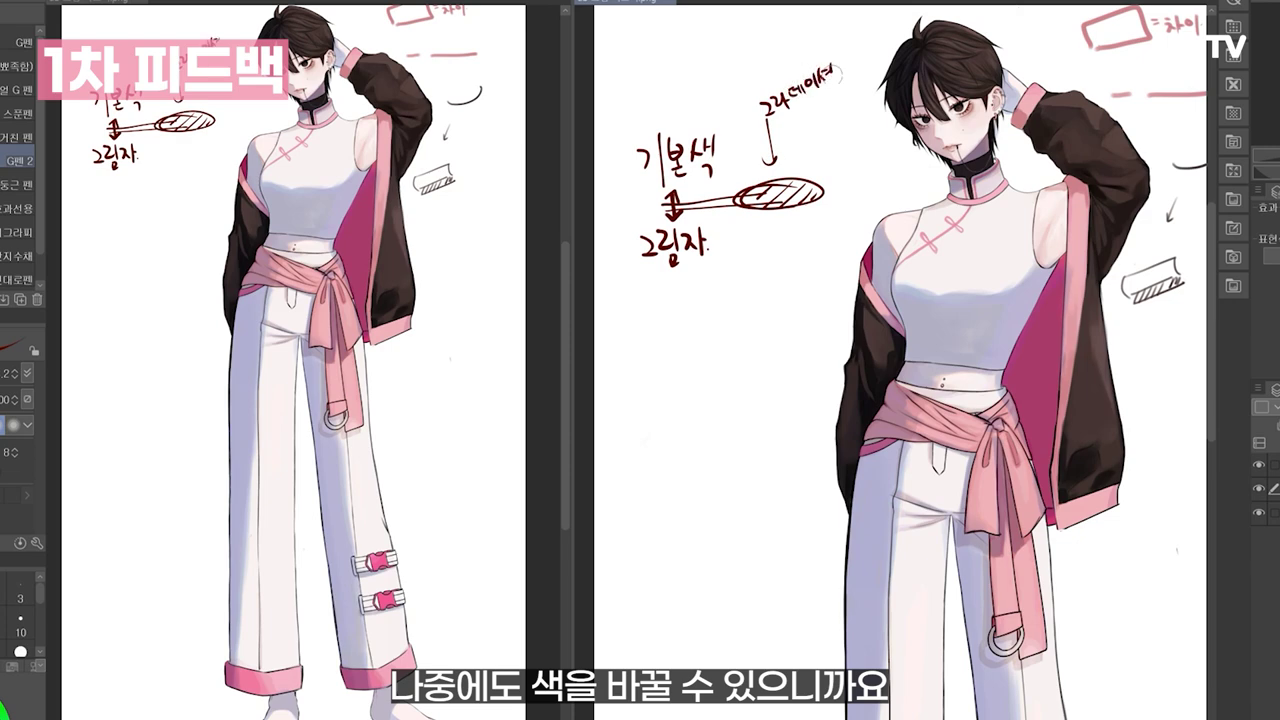
drag(835, 88, 789, 64)
click(847, 77)
drag(769, 72, 781, 60)
Select the figure by selecting the white background and inverting the selection, and add a new layer.
drag(1033, 443, 968, 56)
scroll(769, 361, down, 2)
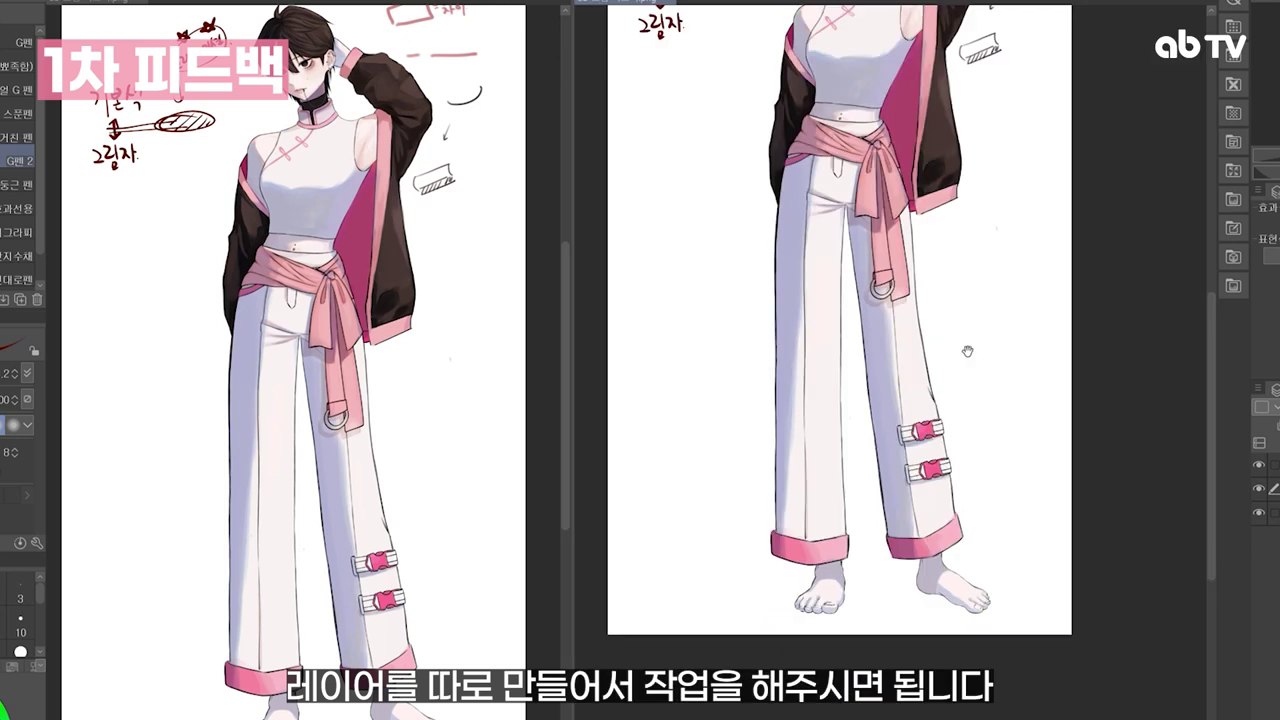
drag(967, 351, 969, 370)
key(w)
click(1034, 514)
key(ctrl+shift+i)
key(ctrl+shift+n)
Airbrush a soft, large-brush gradient over the lower trouser legs with a colour sampled from the trousers, and check it on and off.
key(b)
click(28, 79)
key(ctrl+shift+n)
alt+click(791, 318)
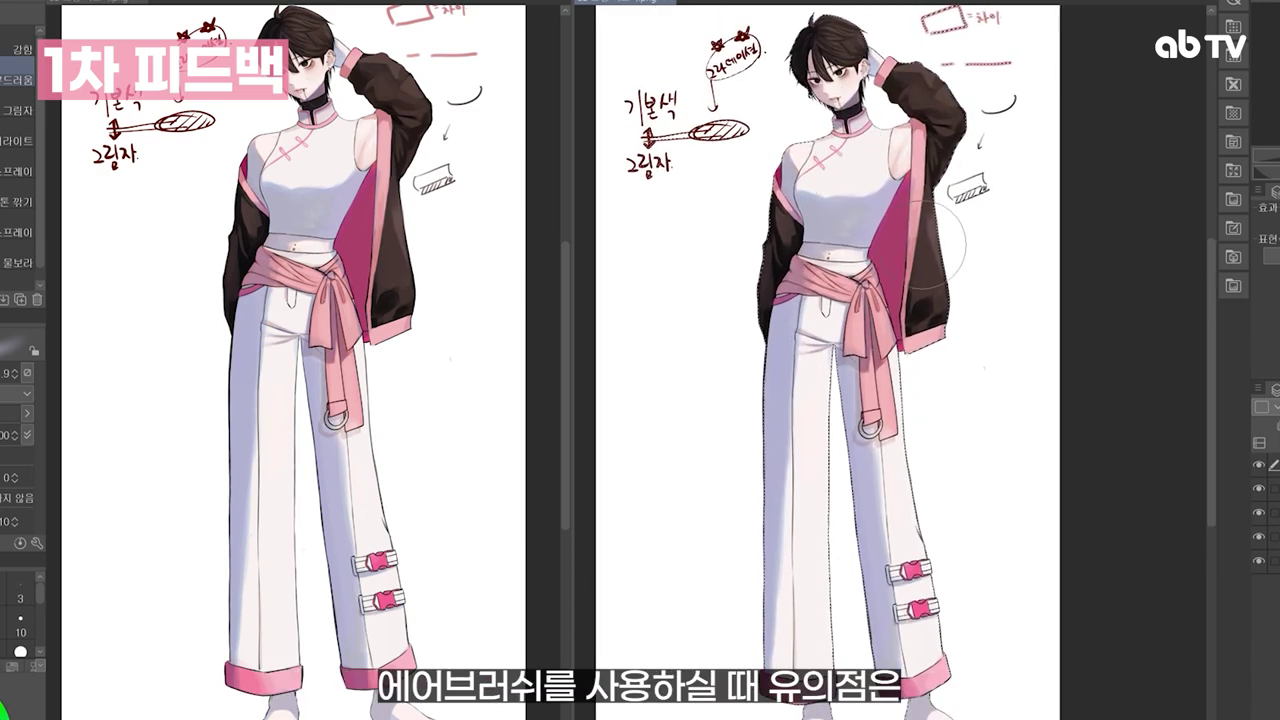
scroll(935, 245, down, 3)
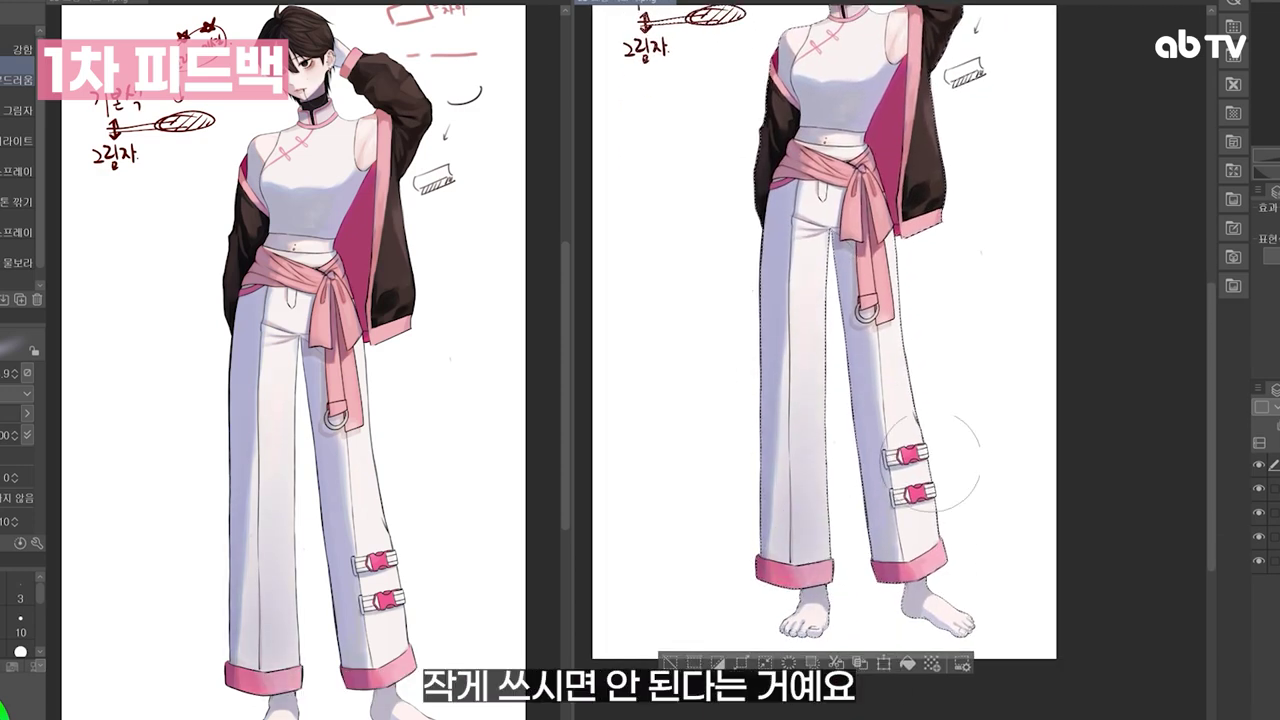
drag(955, 400, 943, 582)
drag(955, 520, 949, 562)
click(1258, 465)
click(1258, 465)
key(ctrl+minus)
key(ctrl+plus)
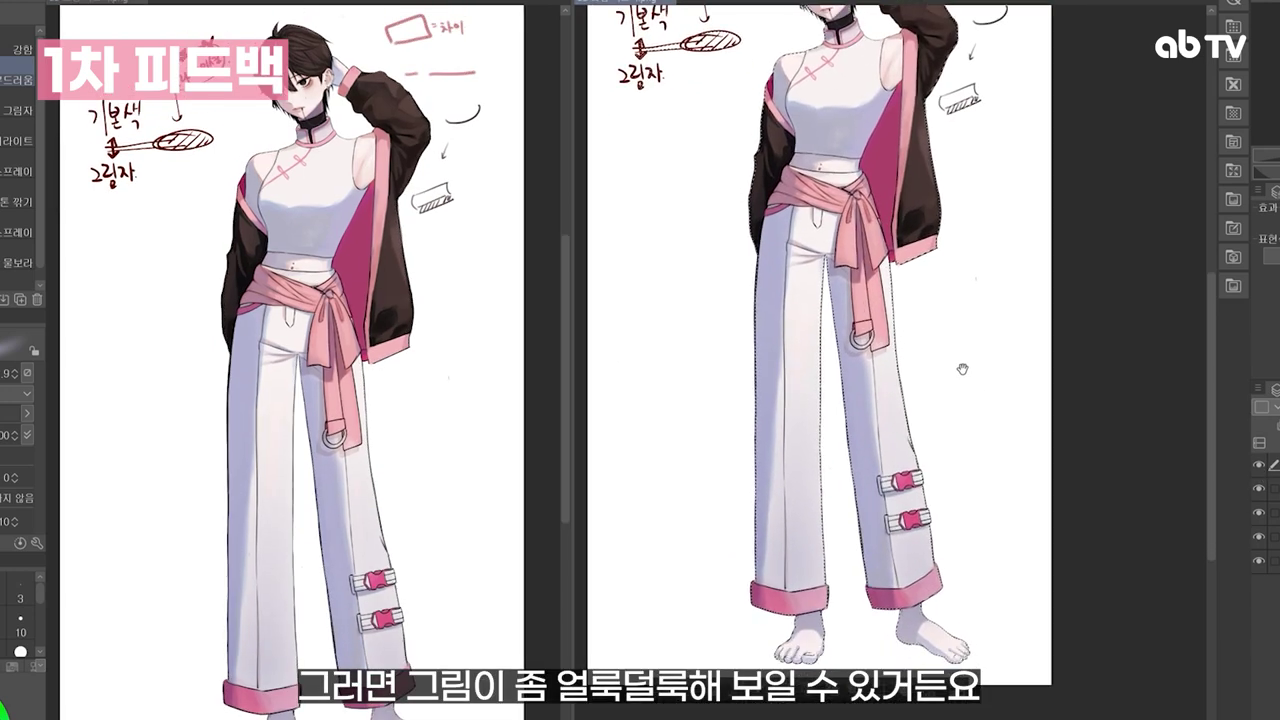
Adjust the gradient layer's Hue/Saturation/Luminosity to about hue 31 and luminosity 8 with slightly higher saturation, and apply it.
key(ctrl+u)
drag(1087, 332, 1070, 341)
mouse_move(1087, 288)
mouse_down()
mouse_move(1044, 288)
mouse_move(1062, 288)
mouse_up()
drag(1087, 378, 1100, 378)
drag(1080, 333, 1088, 333)
drag(1070, 288, 1108, 288)
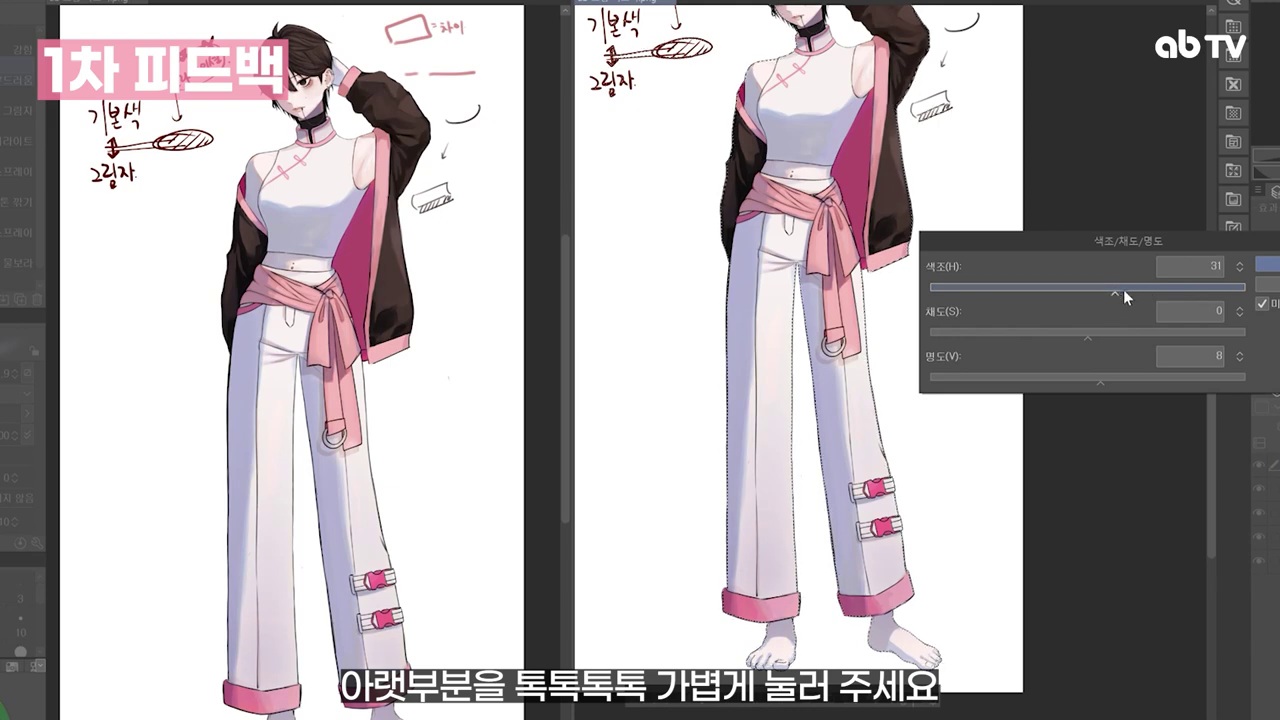
click(1103, 332)
click(1266, 262)
Check the 49% Multiply gradient layer against the whole figure and clear the selection.
mouse_move(945, 576)
mouse_down()
mouse_move(957, 463)
mouse_move(956, 565)
mouse_up()
click(1259, 464)
drag(918, 238, 936, 436)
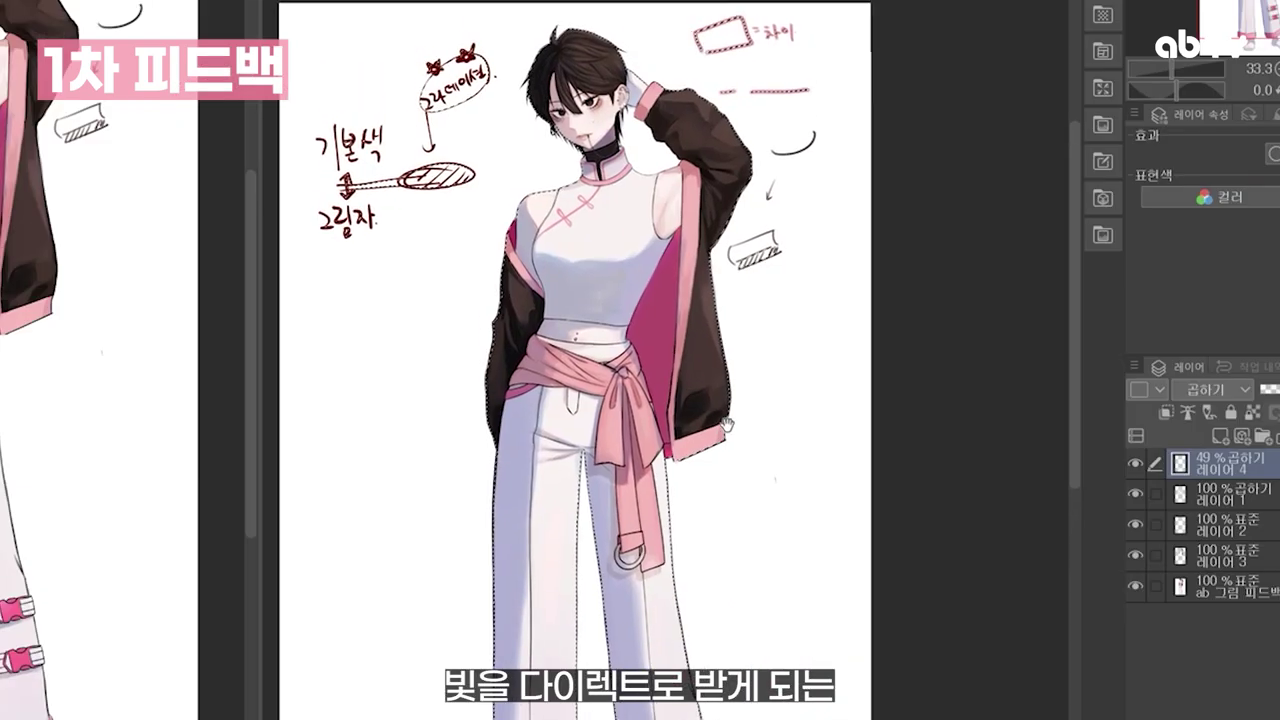
drag(722, 428, 727, 440)
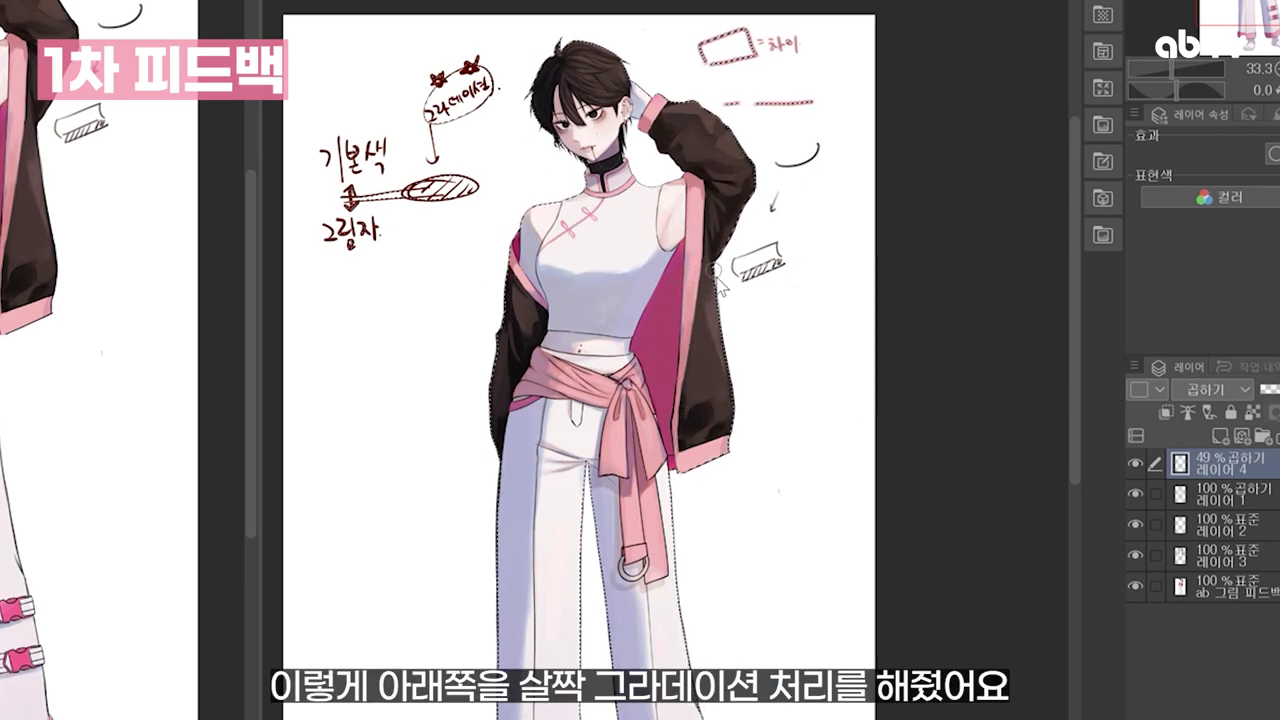
key(ctrl+d)
Select the jacket's magenta lining and airbrush a pale lavender gradient over its lower part on a new layer.
drag(632, 239, 630, 200)
key(ctrl+plus)
key(ctrl+shift+n)
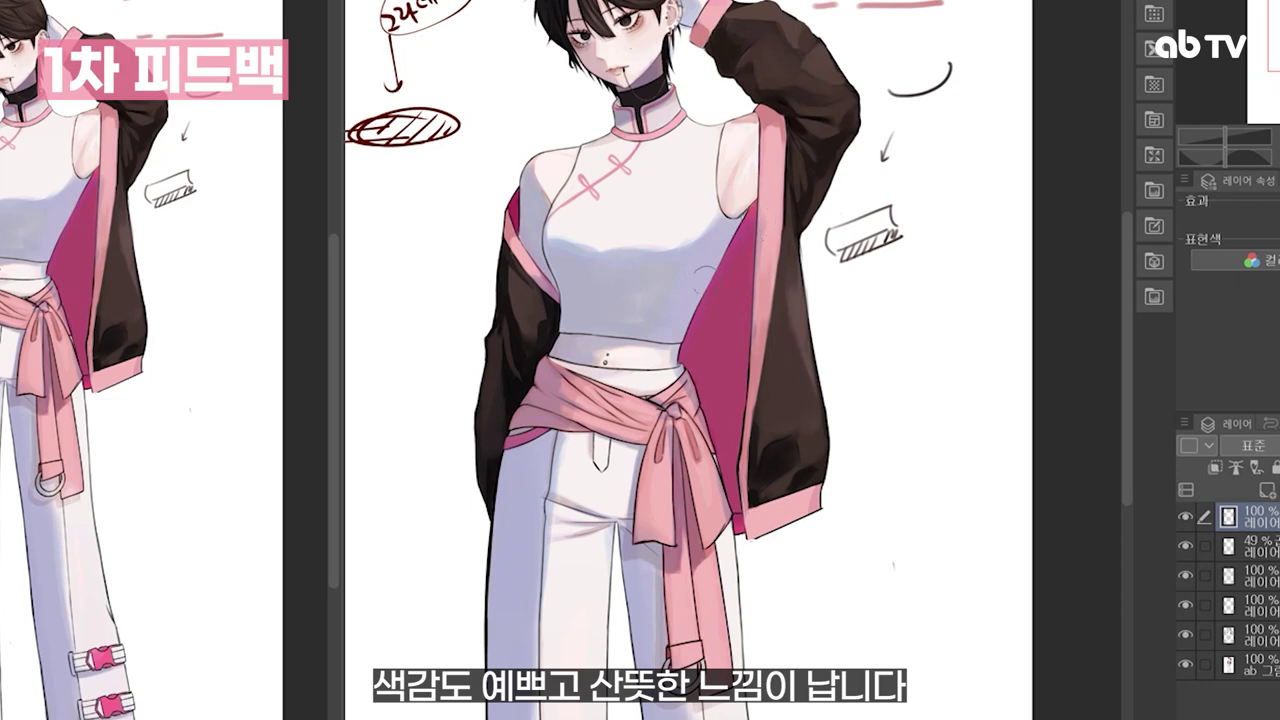
click(722, 340)
drag(735, 400, 705, 310)
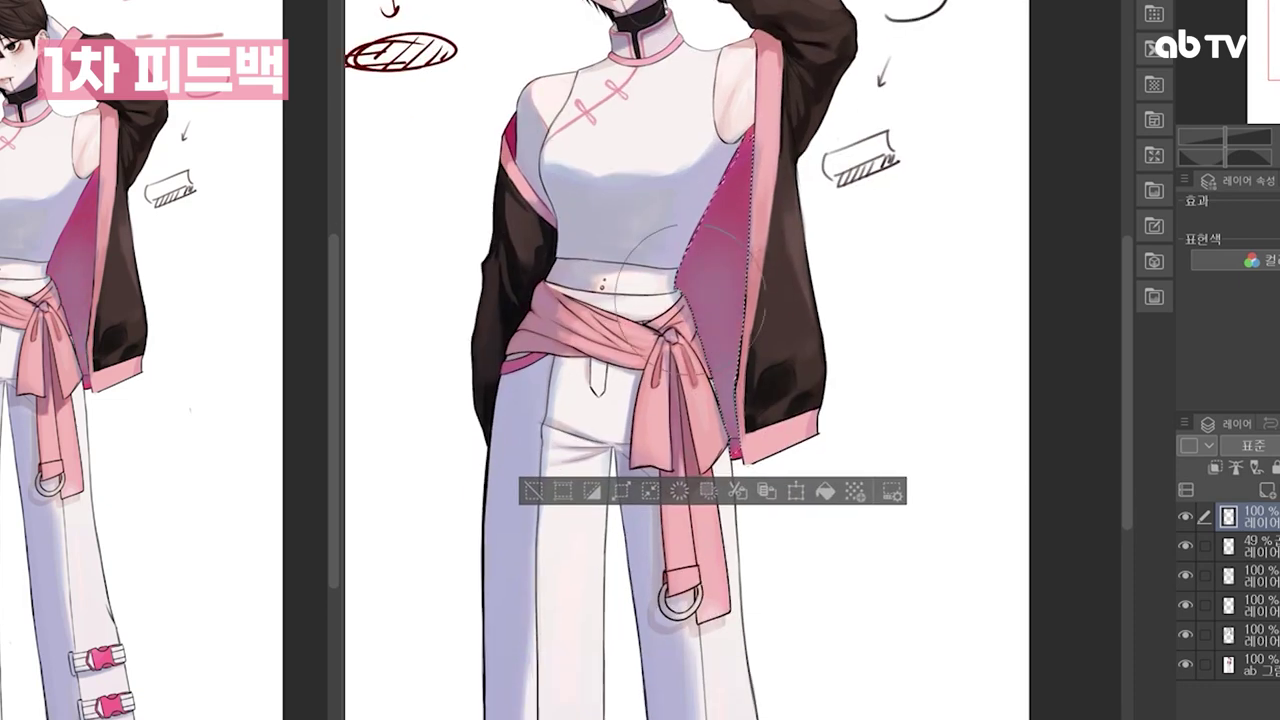
key(ctrl+d)
click(728, 190)
mouse_move(755, 165)
mouse_down()
mouse_move(720, 260)
mouse_move(745, 290)
mouse_up()
key(ctrl+d)
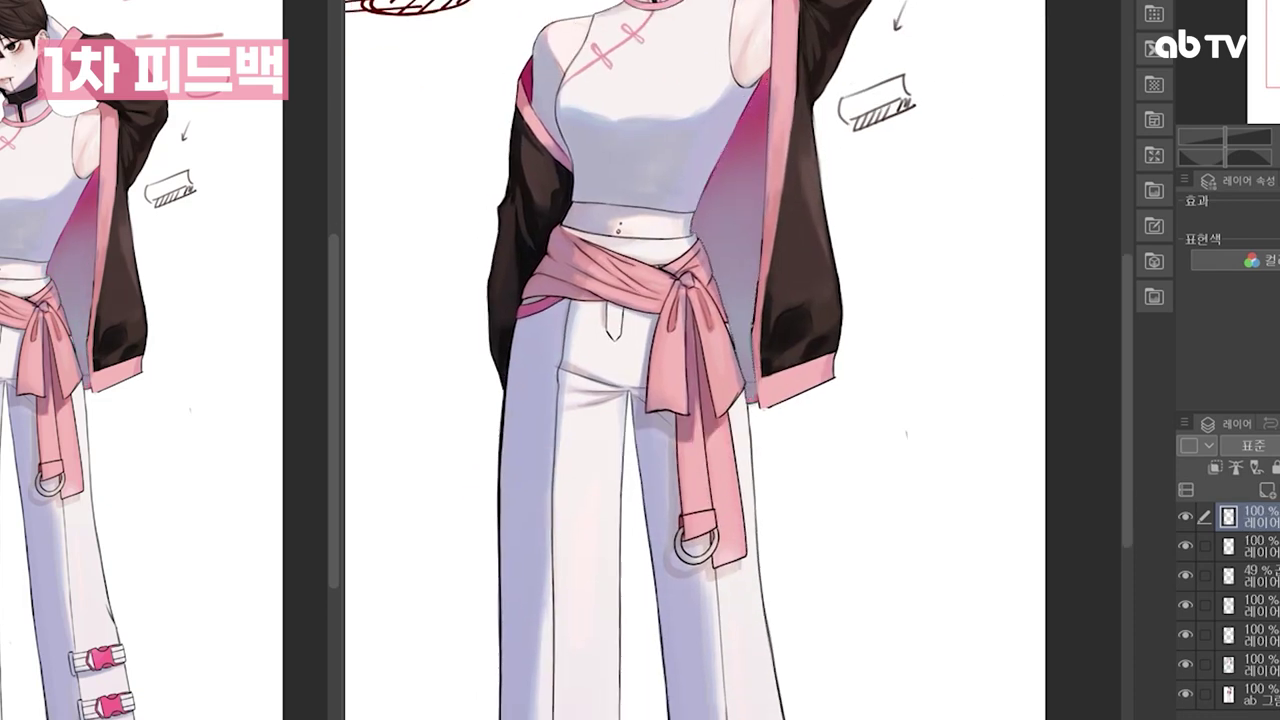
Set the copied lining-gradient layer to 89% opacity and check its effect on the jacket.
drag(640, 150, 697, 441)
click(586, 355)
key(ctrl+d)
drag(625, 368, 570, 364)
click(1187, 518)
drag(400, 411, 560, 406)
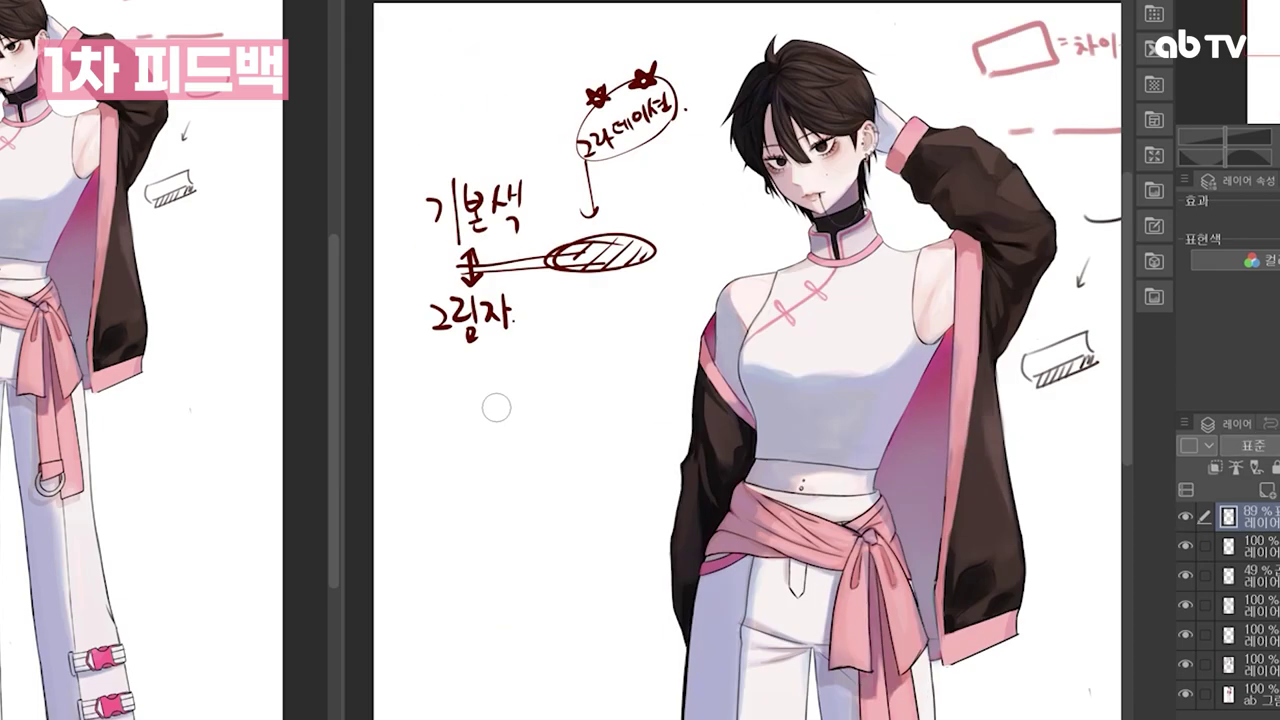
drag(404, 241, 460, 243)
key(ctrl+minus)
Add a new layer above the others and try a lavender pen stroke near the pink trim on the chest.
drag(985, 400, 870, 268)
scroll(745, 412, up, 4)
key(ctrl+shift+n)
key(alt+bracketright)
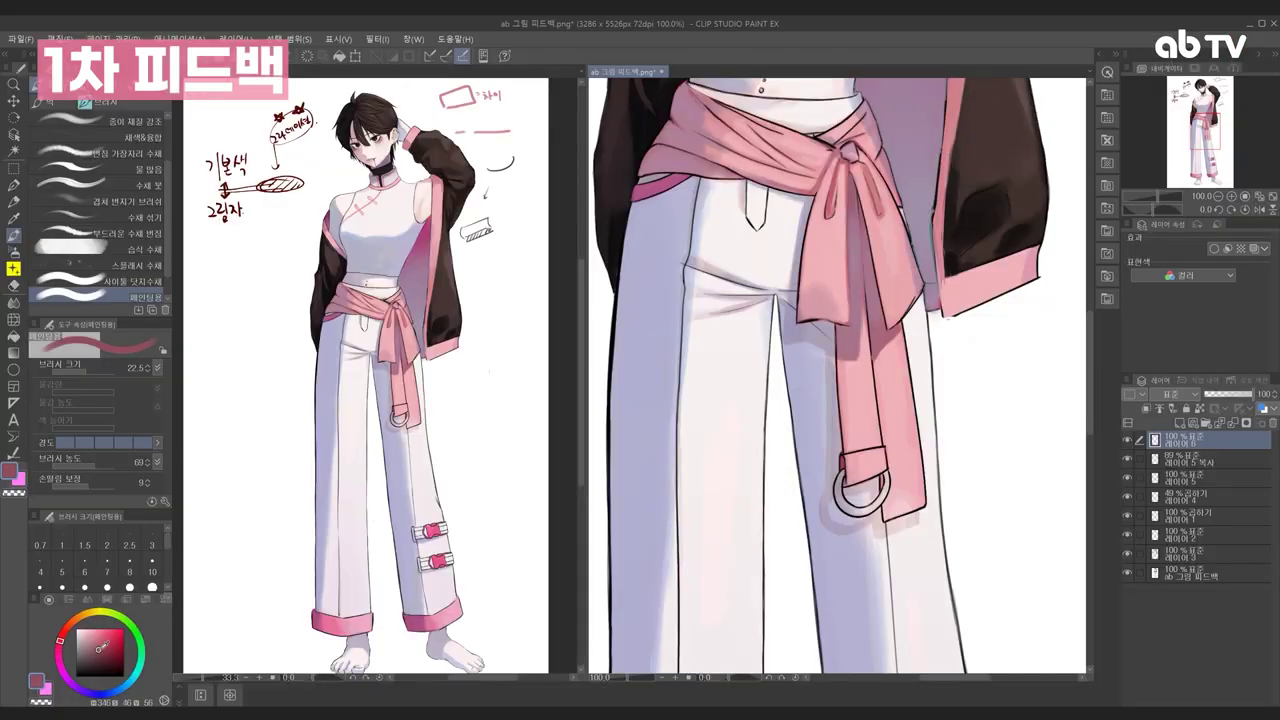
scroll(793, 443, up, 4)
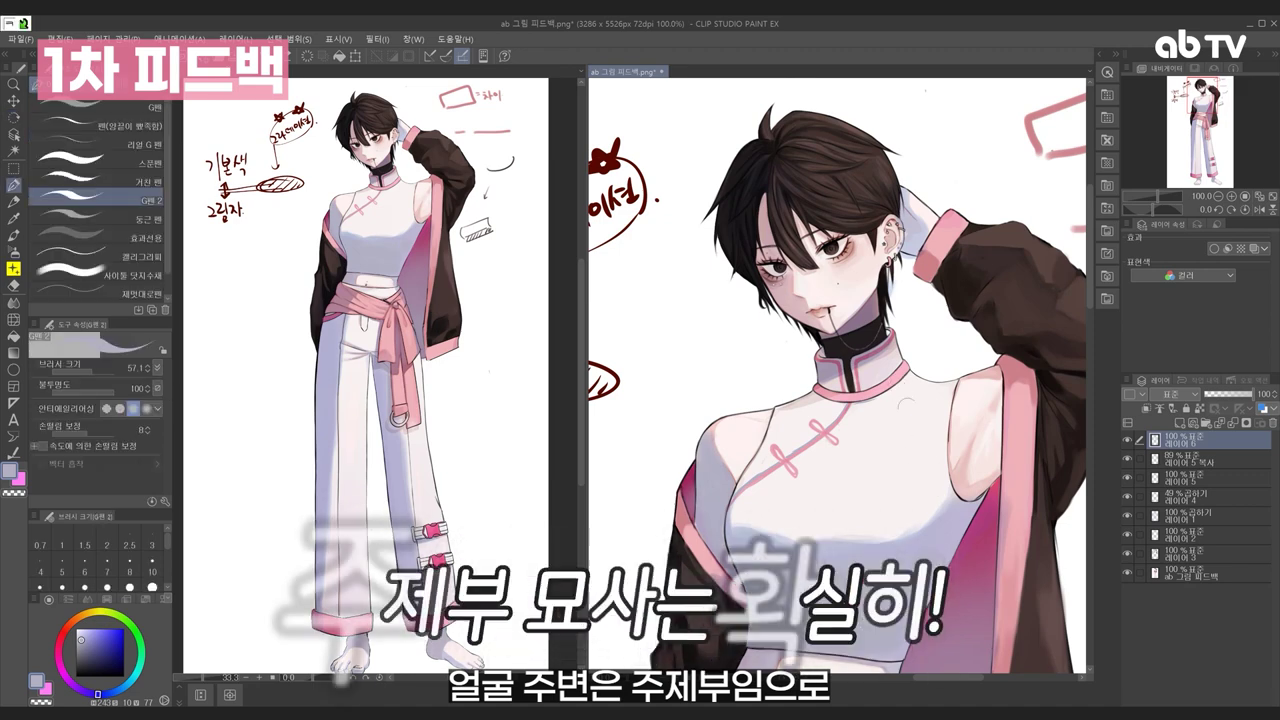
mouse_move(770, 445)
mouse_down()
mouse_move(870, 105)
mouse_move(855, 471)
mouse_up()
key(ctrl+z)
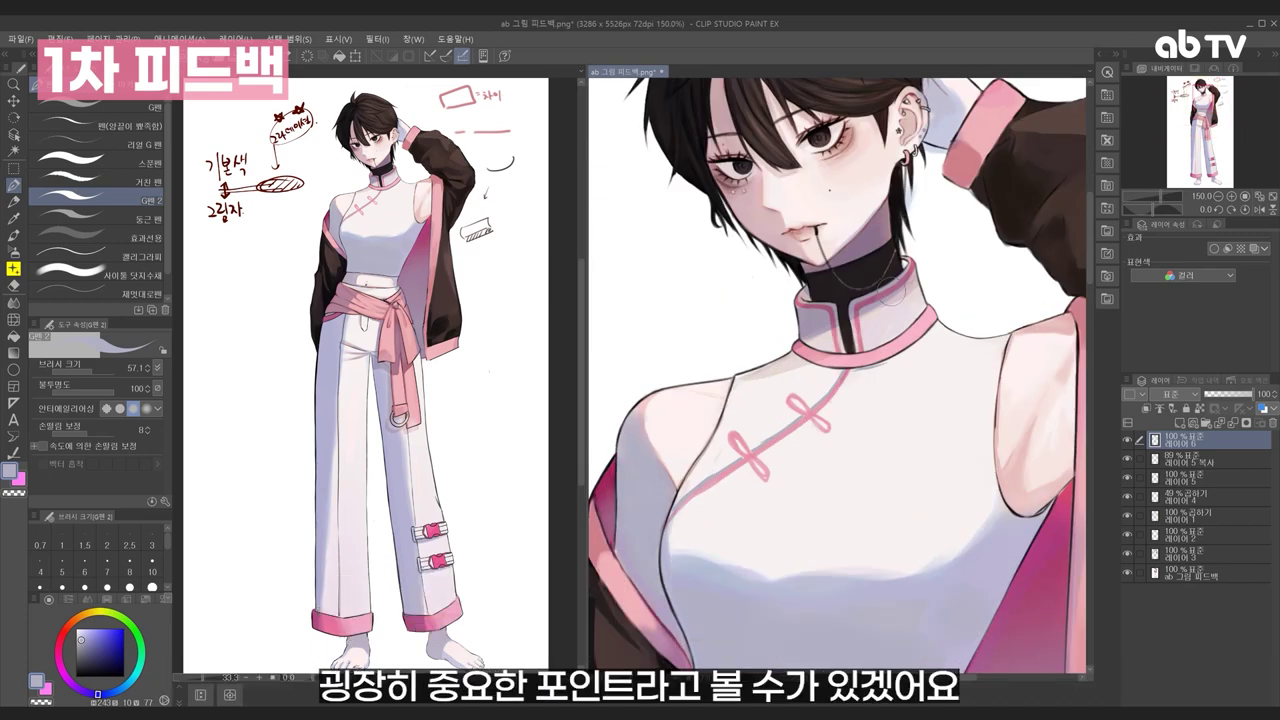
Draw thin dark strands falling from the hair parting over the forehead.
drag(892, 291, 888, 400)
scroll(898, 307, down, 1)
scroll(898, 290, up, 2)
drag(940, 370, 938, 386)
drag(868, 280, 849, 287)
drag(767, 291, 795, 316)
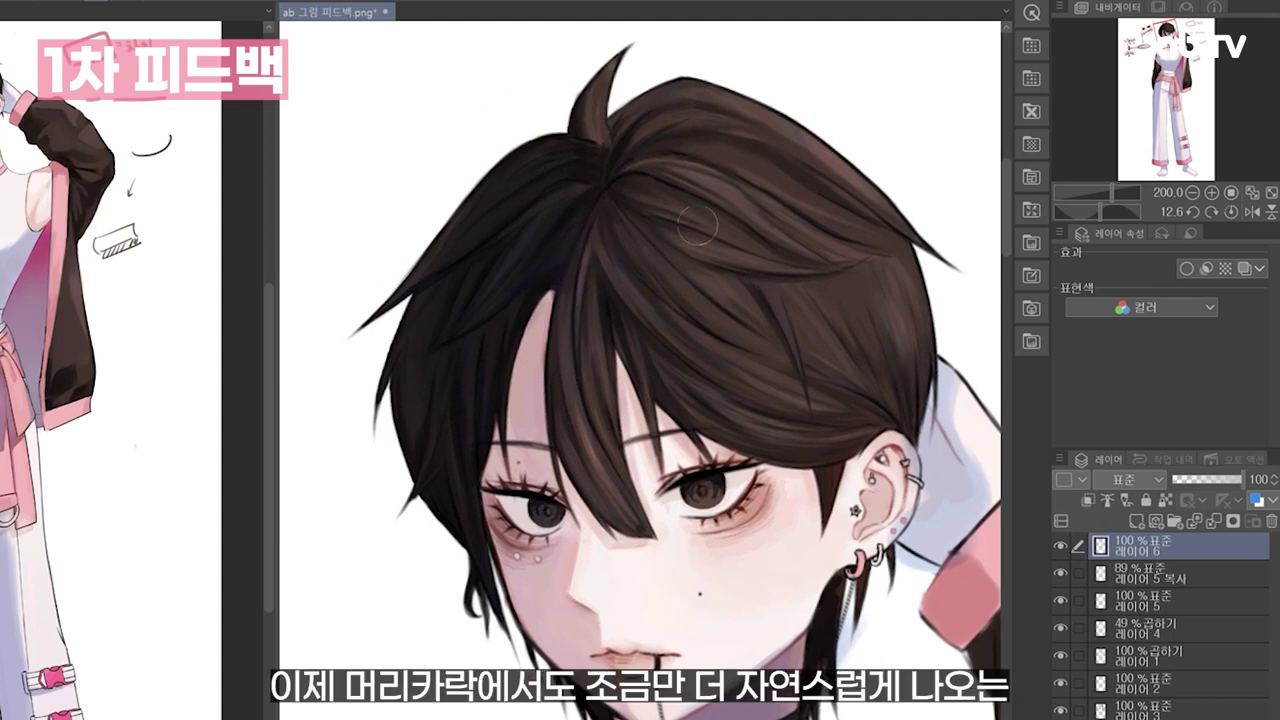
mouse_move(557, 282)
mouse_down()
mouse_move(544, 428)
mouse_move(572, 438)
mouse_move(562, 269)
mouse_move(592, 485)
mouse_move(554, 276)
mouse_move(538, 362)
mouse_up()
key(ctrl+z)
drag(557, 288, 536, 388)
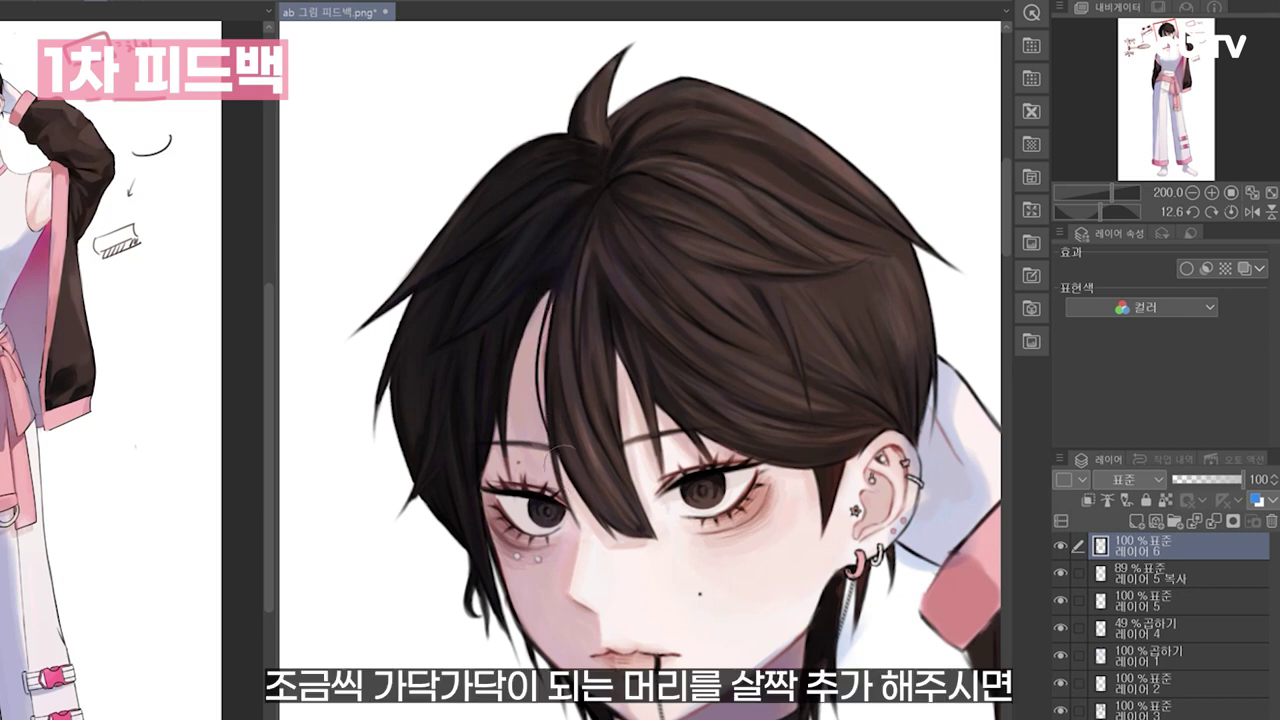
drag(617, 353, 660, 530)
key(ctrl+z)
Add fine separate strands at the tips of the bangs and along the hair on the shaded side of the face.
drag(600, 450, 640, 484)
drag(512, 438, 538, 560)
mouse_move(520, 540)
mouse_down()
mouse_move(526, 480)
mouse_move(534, 500)
mouse_up()
mouse_move(496, 490)
mouse_down()
mouse_move(460, 532)
mouse_move(547, 567)
mouse_up()
mouse_move(474, 474)
mouse_down()
mouse_move(396, 626)
mouse_move(534, 574)
mouse_up()
key(ctrl+z)
drag(507, 390, 526, 432)
key(ctrl+z)
drag(514, 530, 536, 612)
drag(500, 350, 483, 473)
Add loose thin strands around the crown, beside the ear and along the outer contour of the hair.
drag(600, 270, 605, 336)
mouse_move(670, 272)
mouse_down()
mouse_move(706, 183)
mouse_move(673, 220)
mouse_up()
drag(598, 246, 566, 298)
drag(486, 398, 457, 413)
mouse_move(673, 361)
mouse_down()
mouse_move(516, 341)
mouse_move(501, 272)
mouse_up()
drag(796, 447, 764, 504)
drag(791, 458, 771, 520)
drag(873, 494, 857, 514)
drag(894, 466, 875, 320)
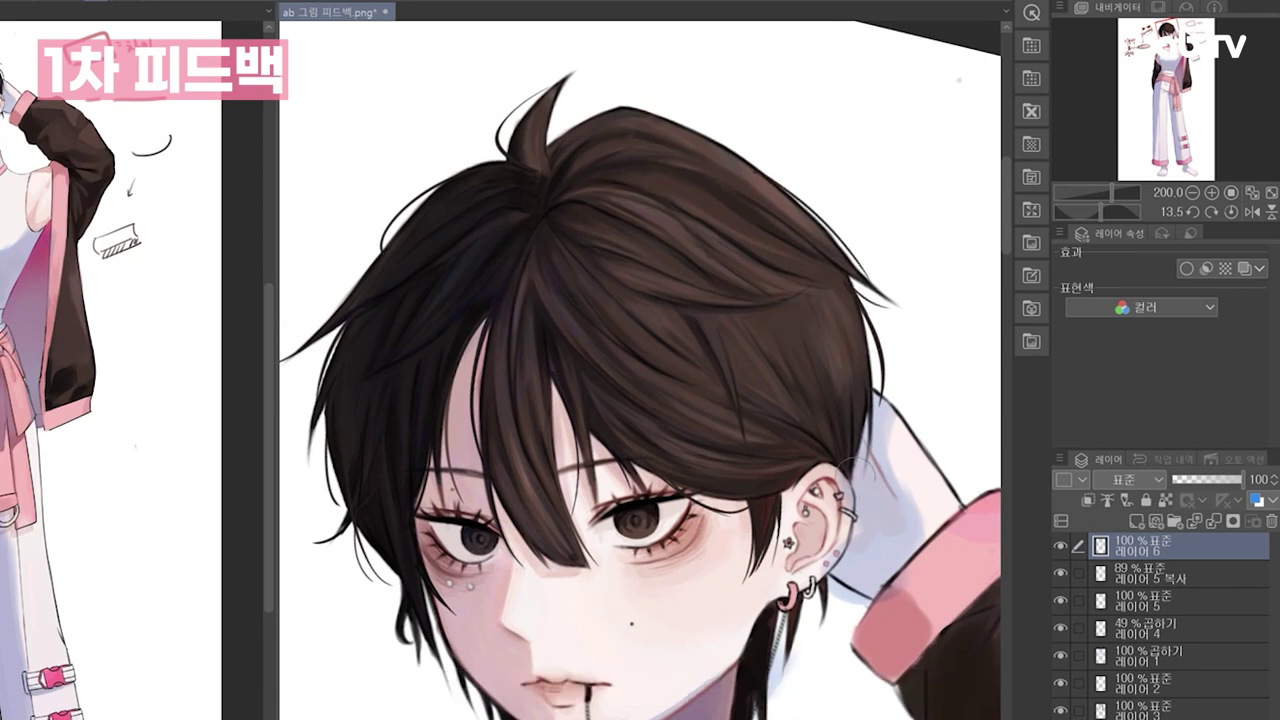
drag(699, 122, 733, 171)
drag(746, 480, 719, 395)
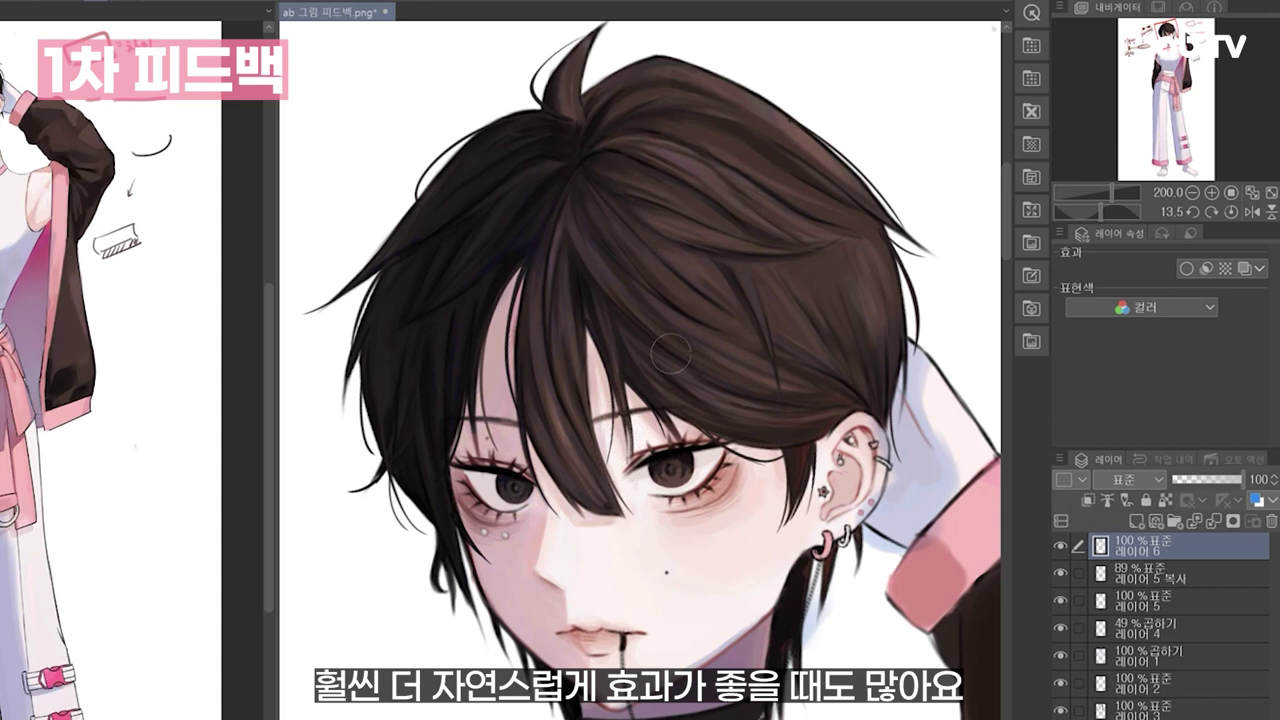
drag(685, 403, 689, 385)
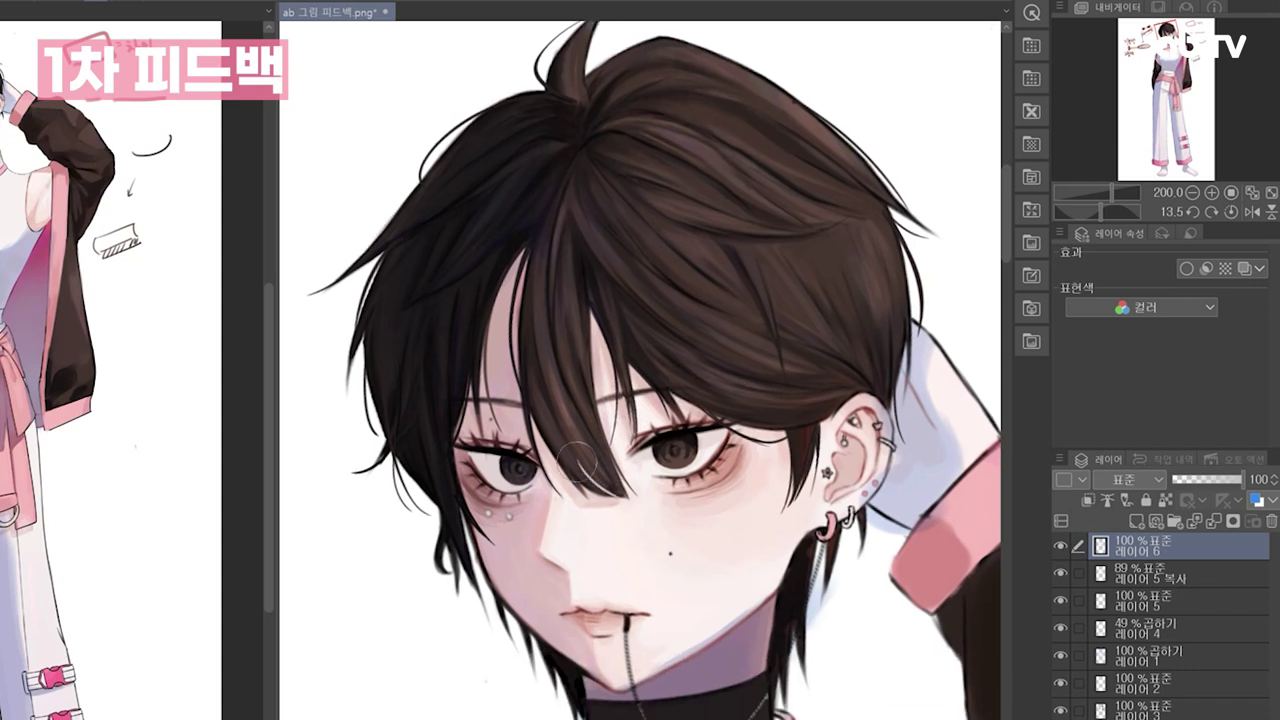
Add a slight reddish tint to the skin beneath the bangs and compare the face with and without the detail layer.
scroll(613, 497, down, 3)
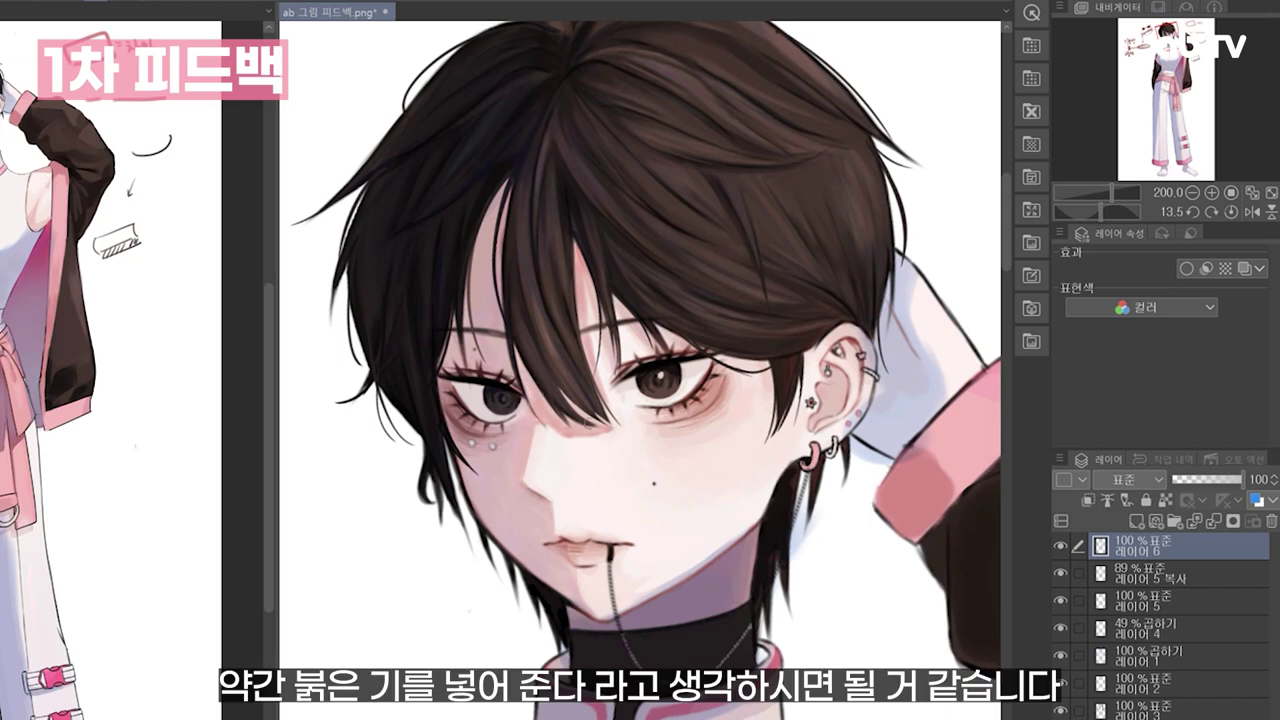
drag(554, 439, 559, 418)
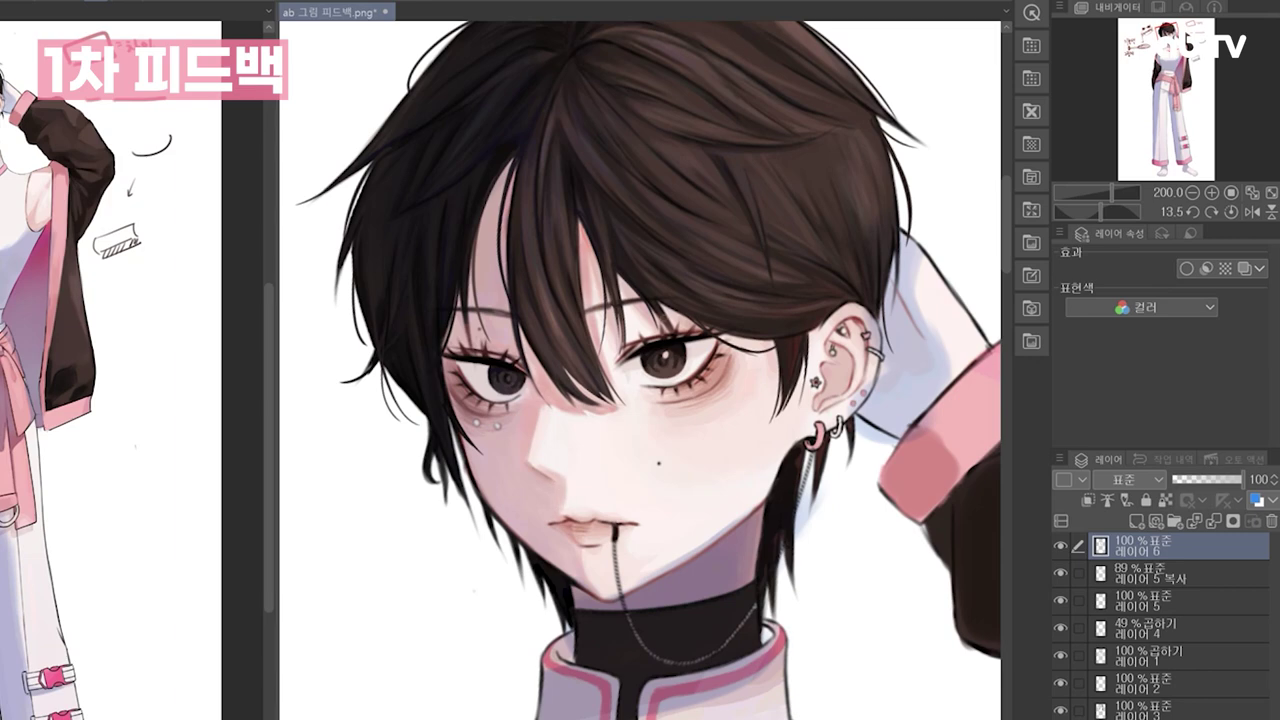
drag(578, 512, 575, 445)
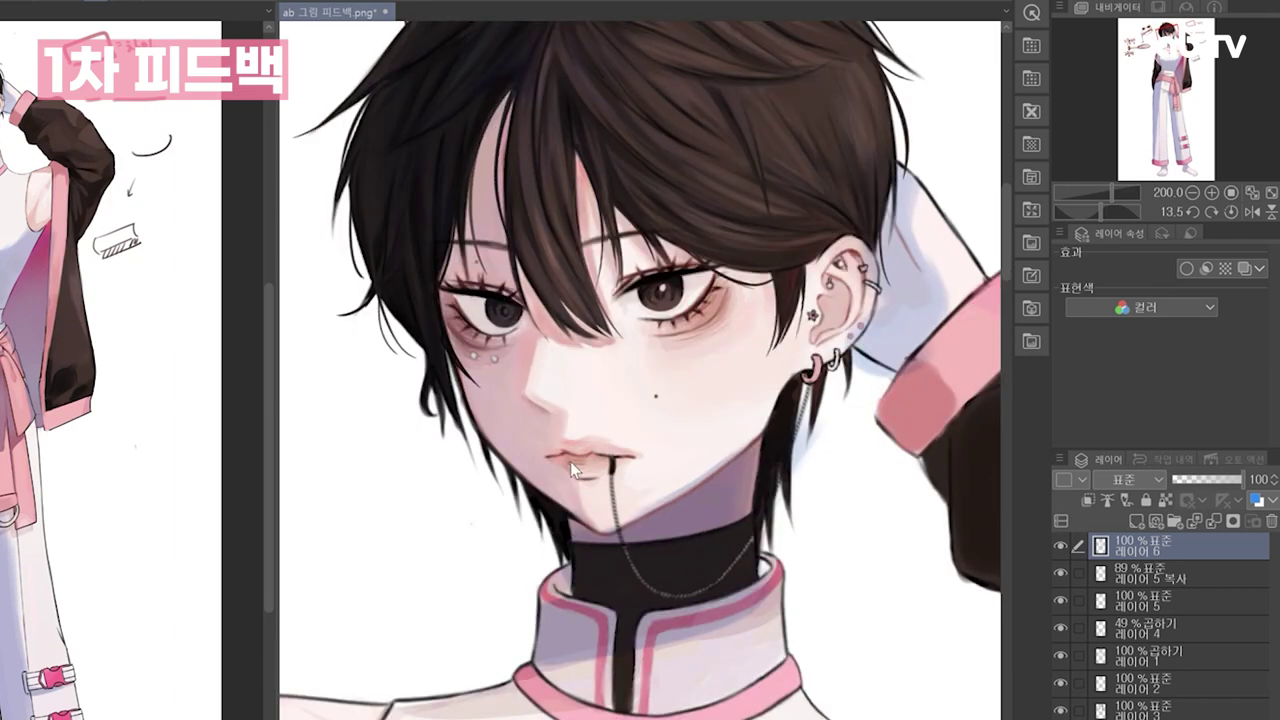
click(1060, 546)
click(1060, 546)
Paint a lighter brown gradient and a highlight into the irises, and define the waterline and inner corner of the eye.
key(ctrl+plus)
key(ctrl+plus)
drag(812, 398, 840, 567)
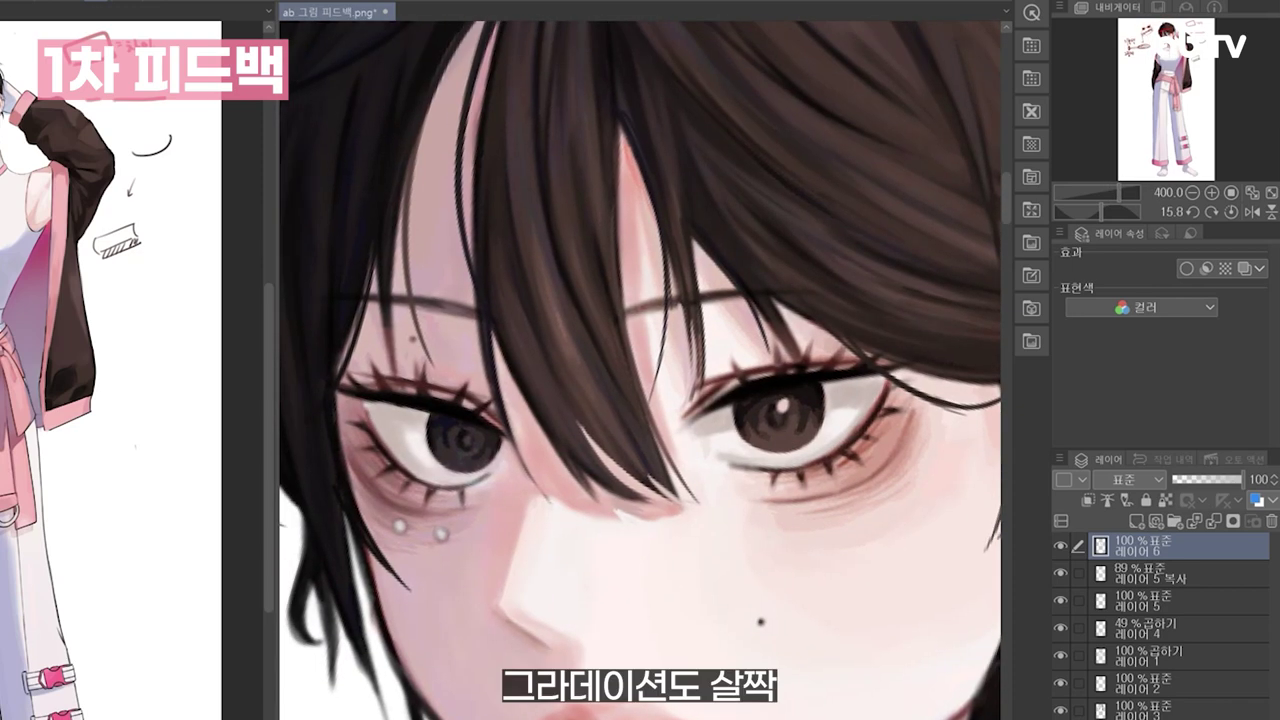
mouse_move(778, 440)
mouse_down()
mouse_move(800, 435)
mouse_move(760, 440)
mouse_up()
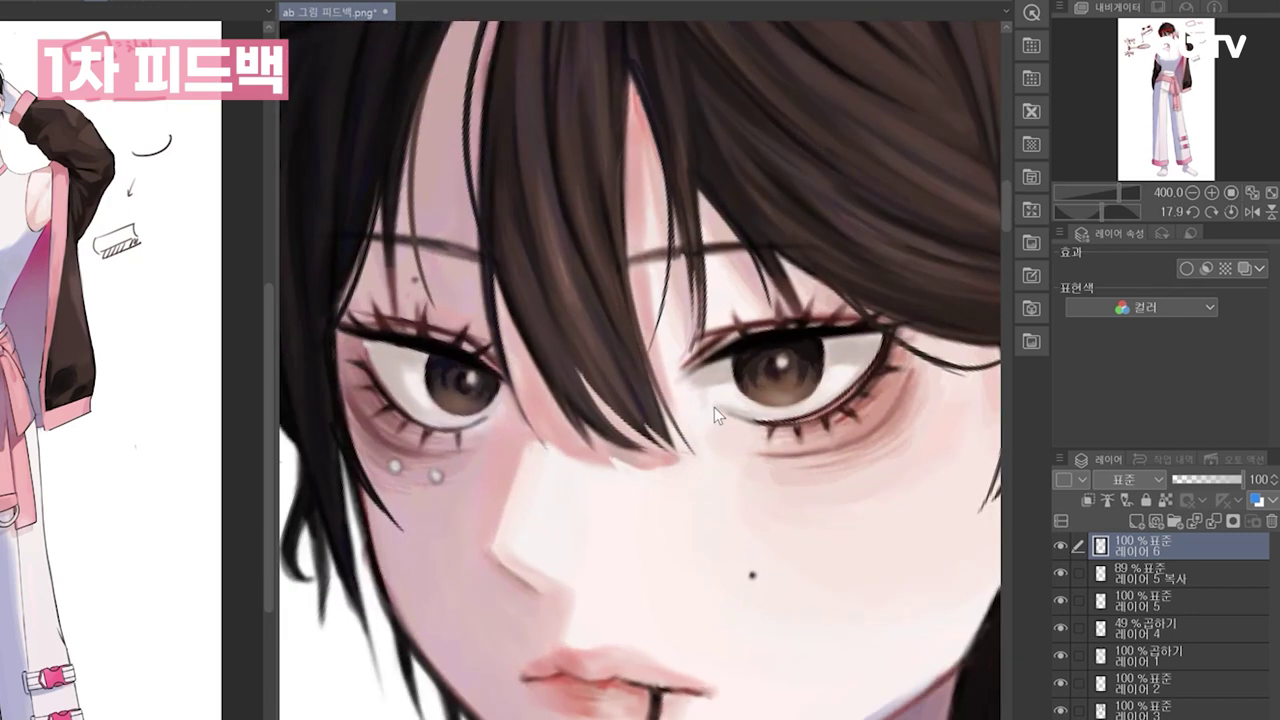
mouse_move(722, 402)
mouse_down()
mouse_move(694, 376)
mouse_move(760, 421)
mouse_up()
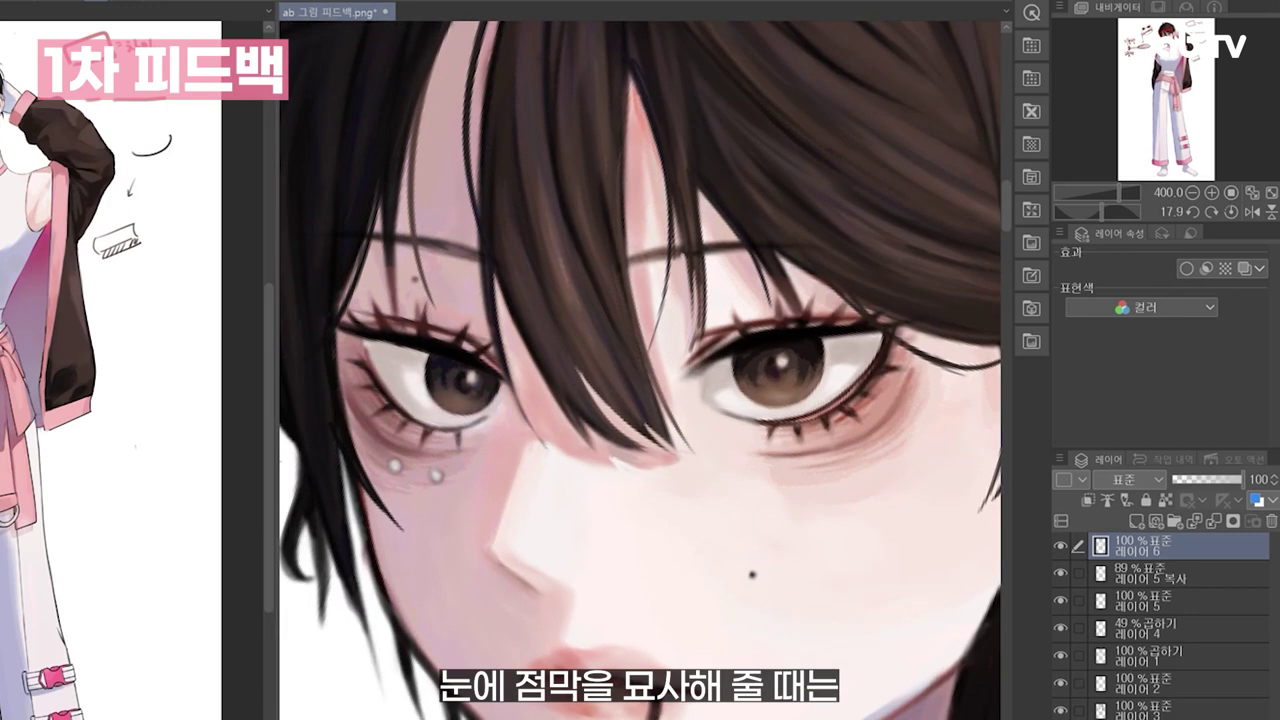
drag(856, 492, 648, 583)
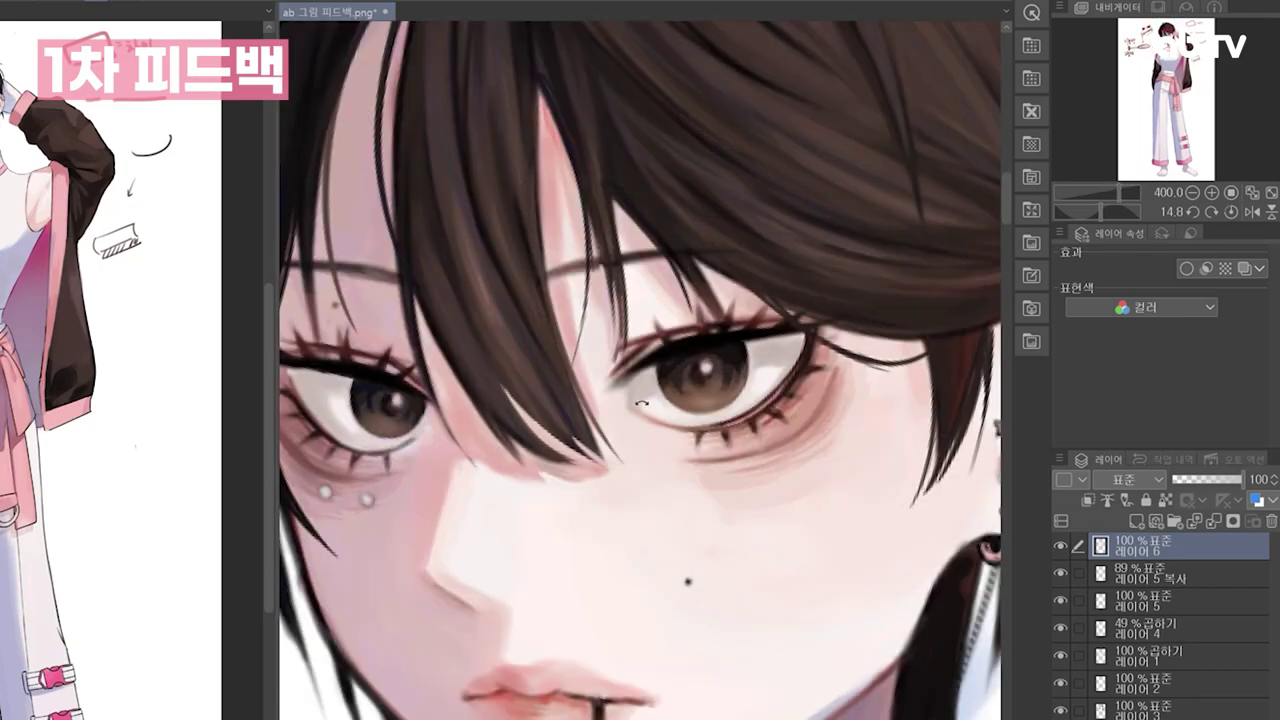
key(p)
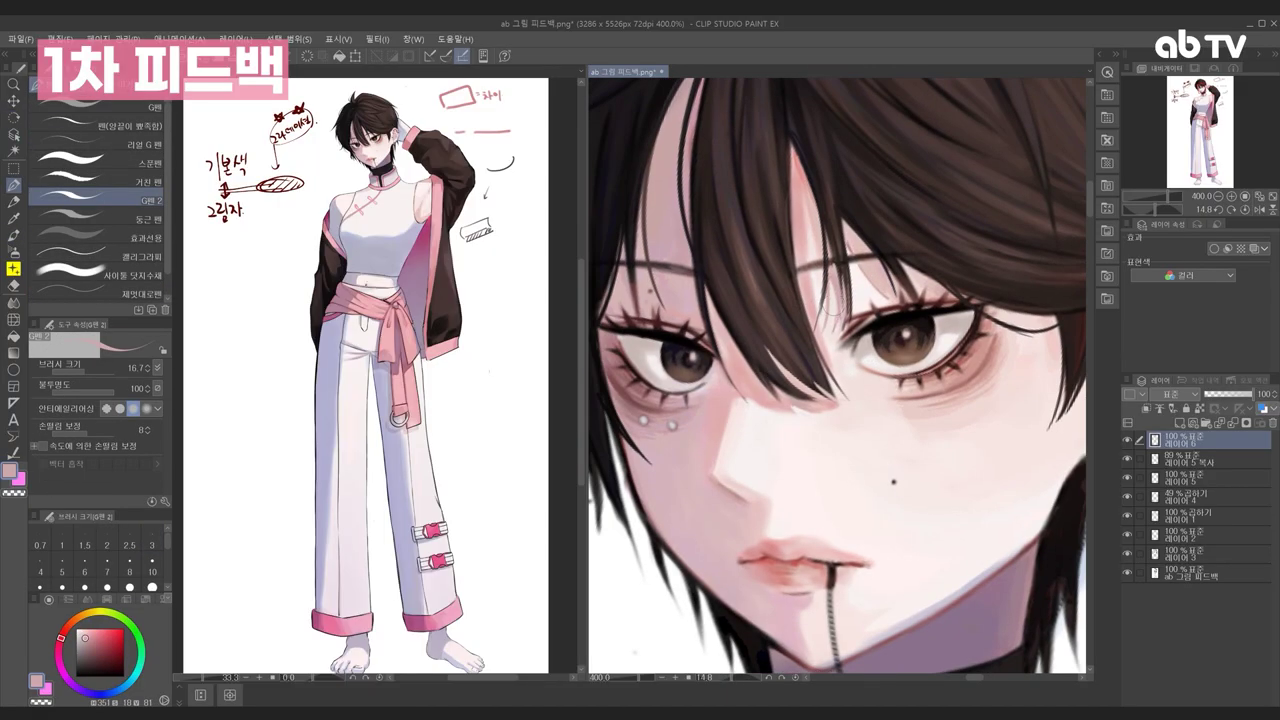
Touch up the details around the eyes with colours sampled from the face and hair.
drag(974, 438, 840, 455)
alt+click(782, 269)
drag(780, 385, 1000, 460)
mouse_move(860, 480)
mouse_down()
mouse_move(915, 462)
mouse_move(820, 500)
mouse_up()
alt+click(825, 307)
drag(806, 322, 814, 372)
alt+click(852, 325)
drag(985, 440, 925, 290)
Soften the retouched parts of the face with brush strokes in sampled colours.
key(b)
drag(812, 366, 812, 418)
drag(812, 452, 838, 468)
alt+click(800, 470)
scroll(779, 492, down, 1)
scroll(770, 412, up, 1)
alt+click(703, 322)
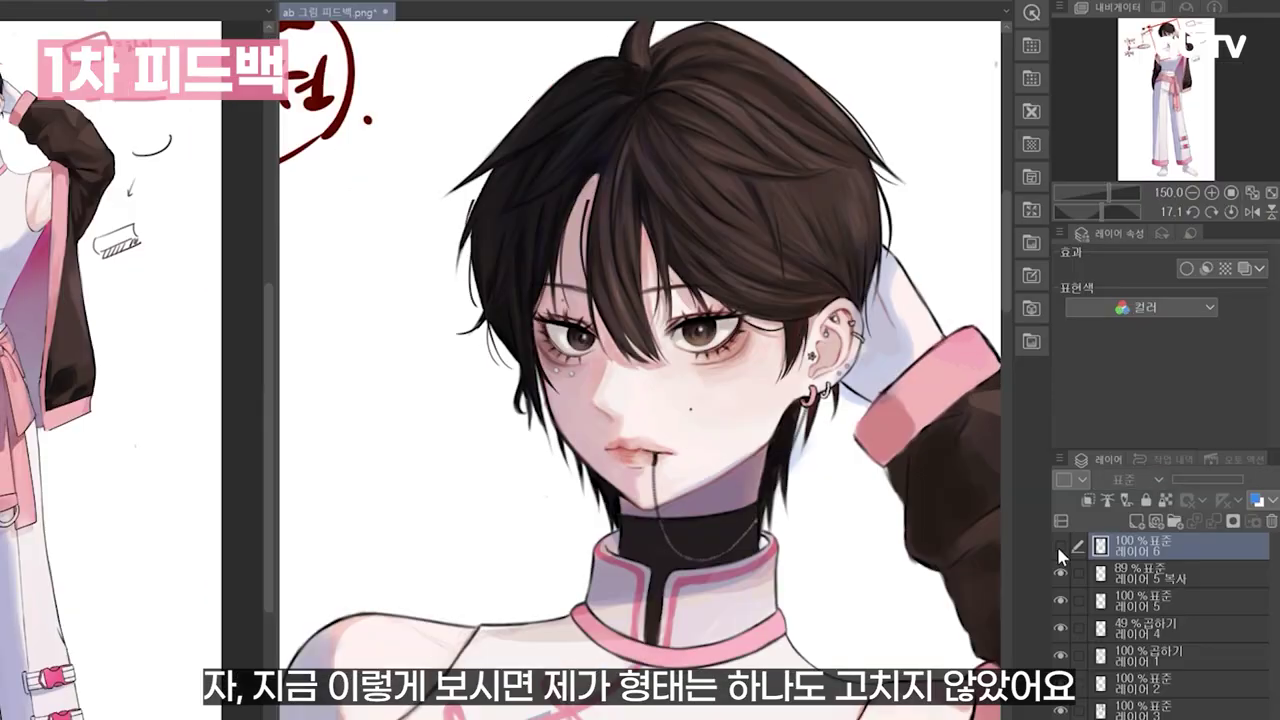
Compare the head with and without the detail layer holding the new hair strands and eye retouching.
click(1060, 547)
click(1060, 547)
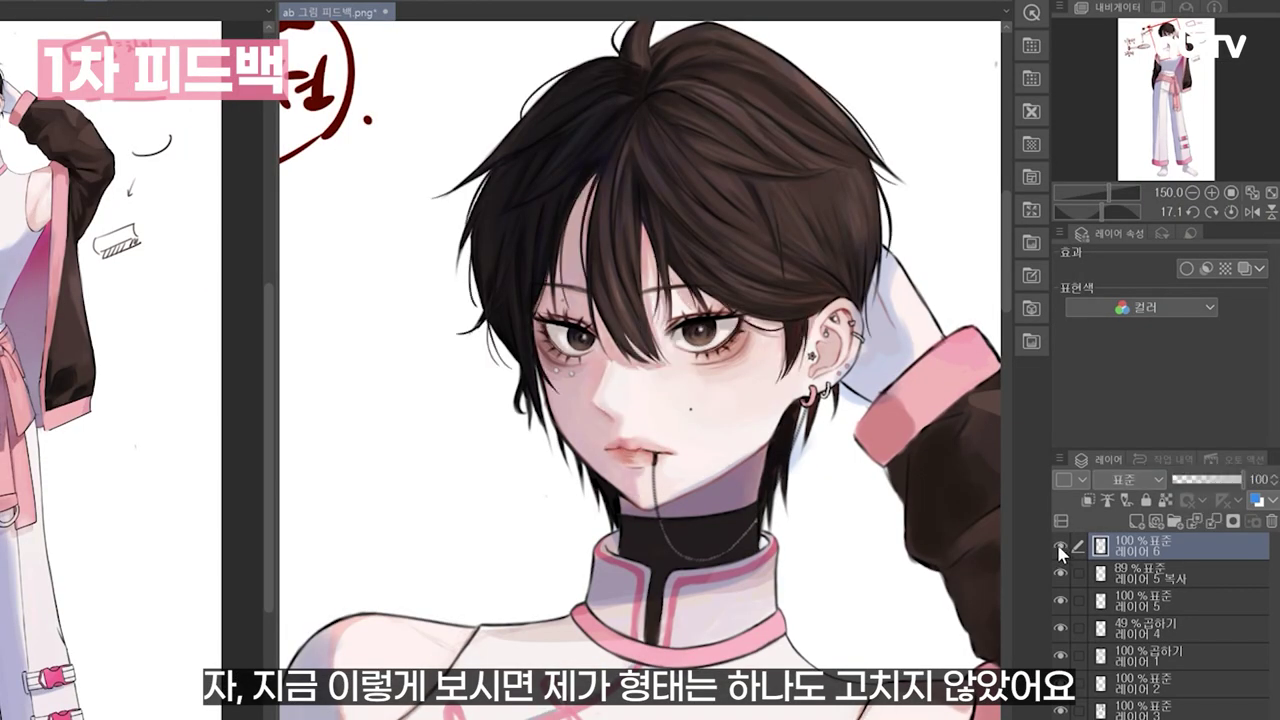
click(1060, 547)
click(1060, 547)
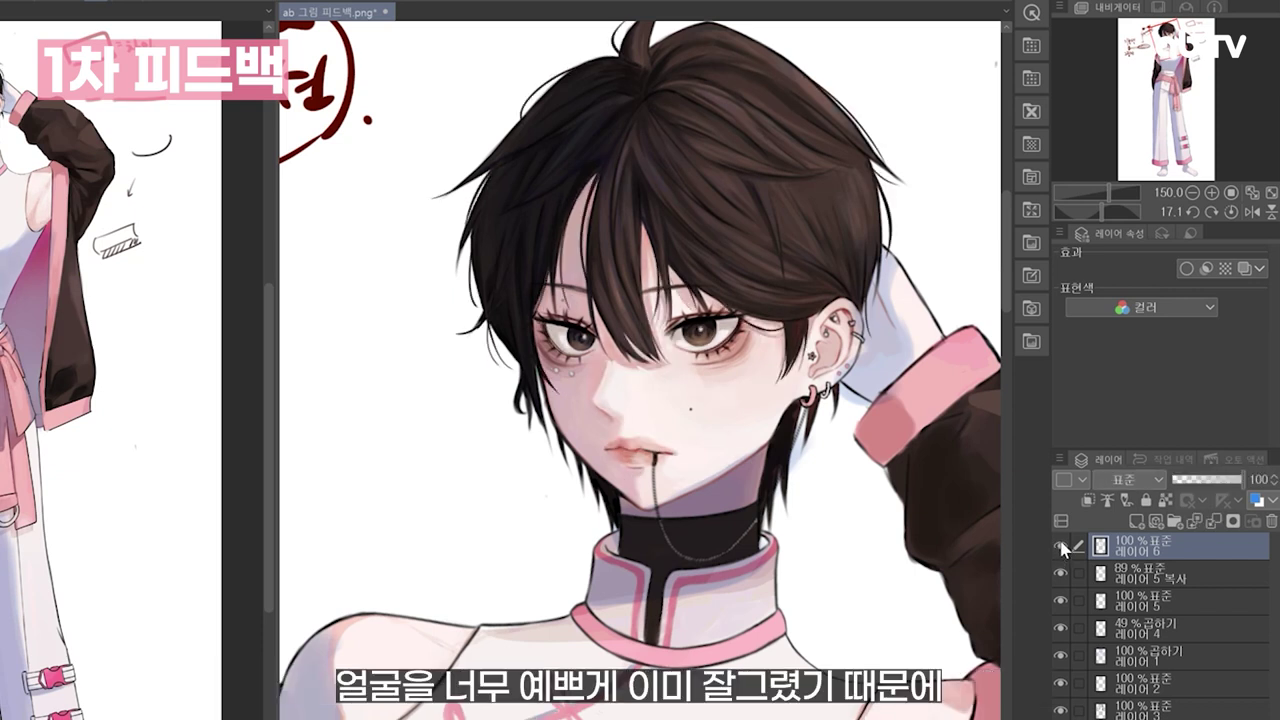
click(1060, 547)
click(1060, 547)
click(1060, 547)
click(1060, 547)
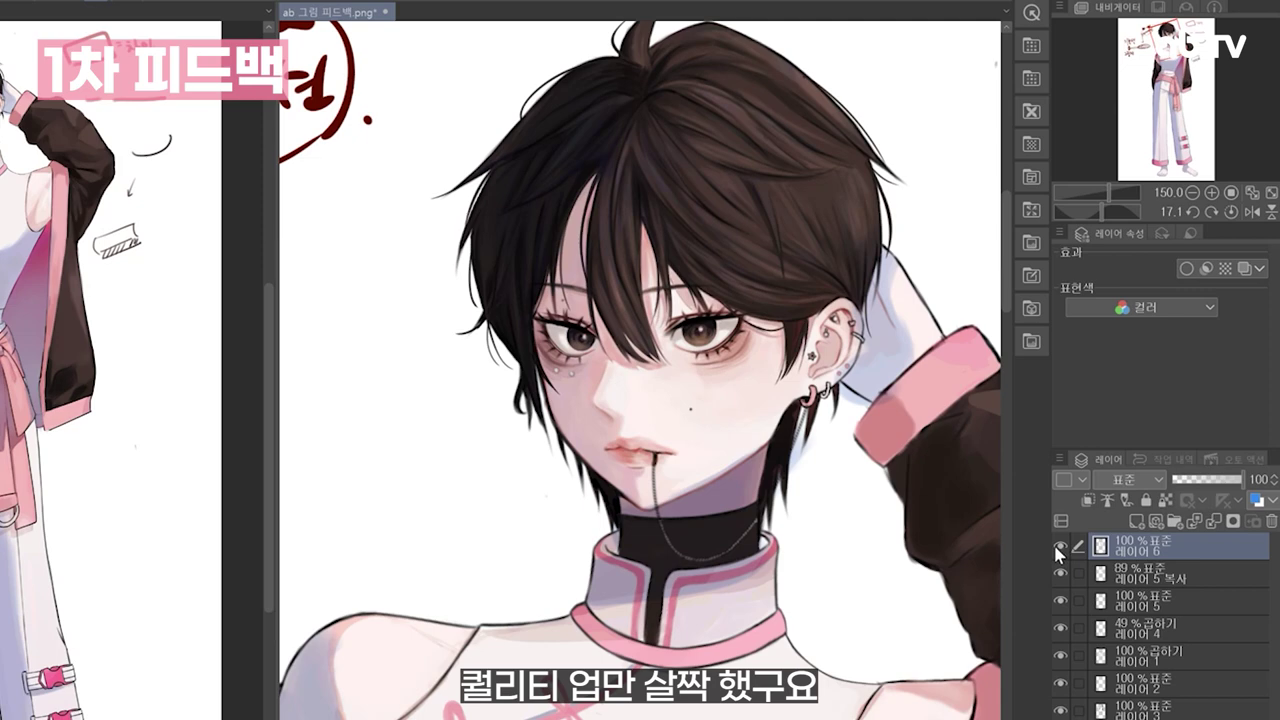
click(1060, 547)
click(1060, 547)
Shade the pink trim at the base and front opening of the stand-up collar.
drag(814, 636, 870, 636)
scroll(735, 431, down, 2)
drag(735, 431, 701, 305)
scroll(665, 440, up, 2)
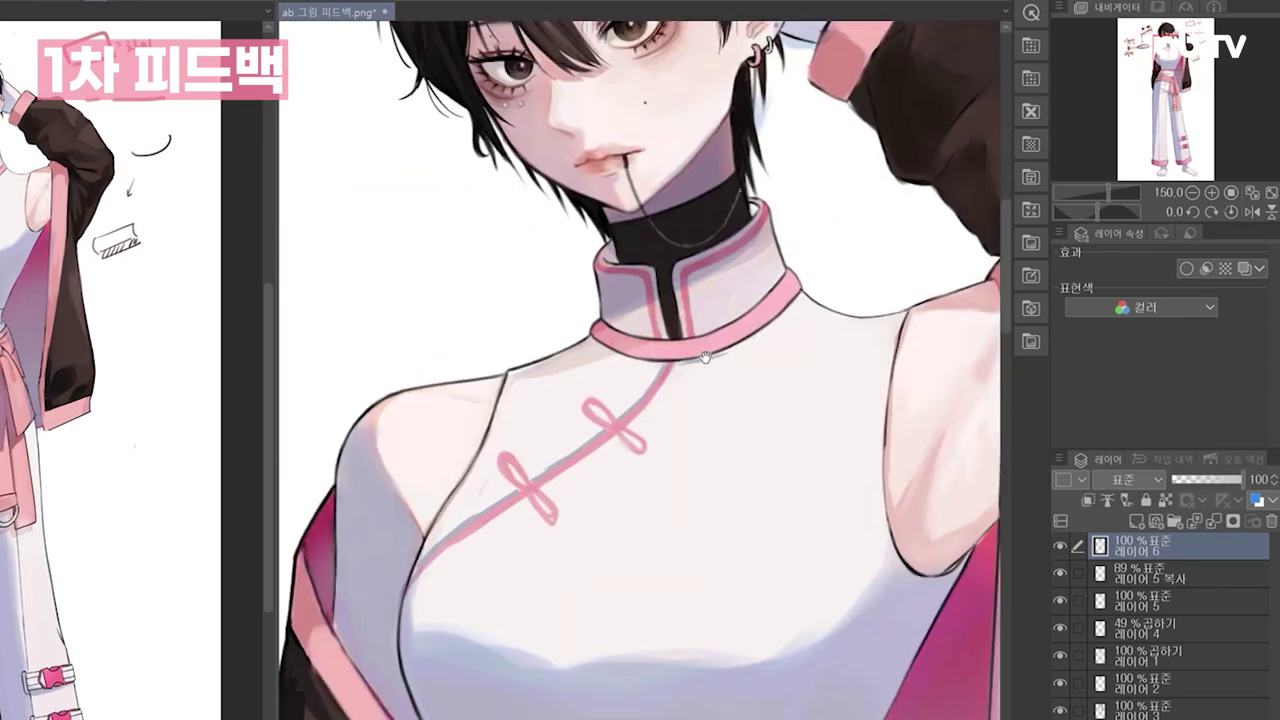
drag(970, 162, 957, 386)
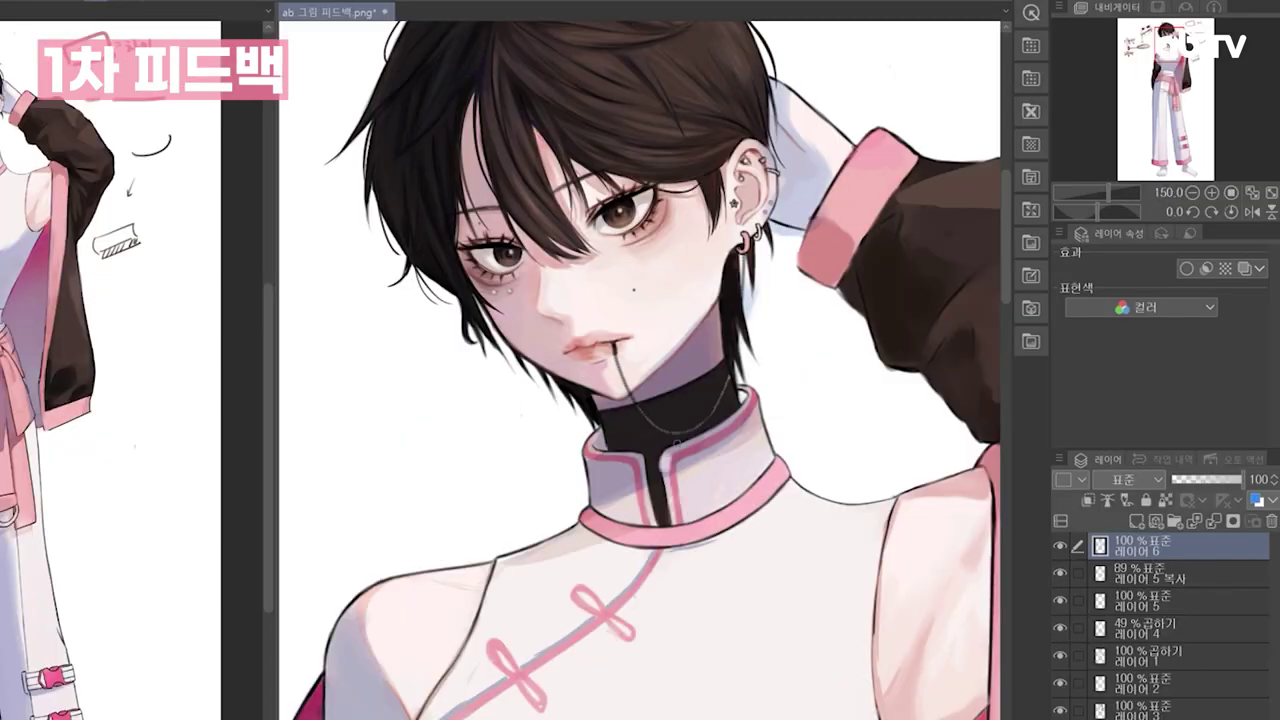
mouse_move(672, 446)
mouse_down()
mouse_move(662, 472)
mouse_move(677, 520)
mouse_up()
drag(655, 456, 661, 519)
drag(680, 470, 682, 520)
drag(660, 500, 660, 452)
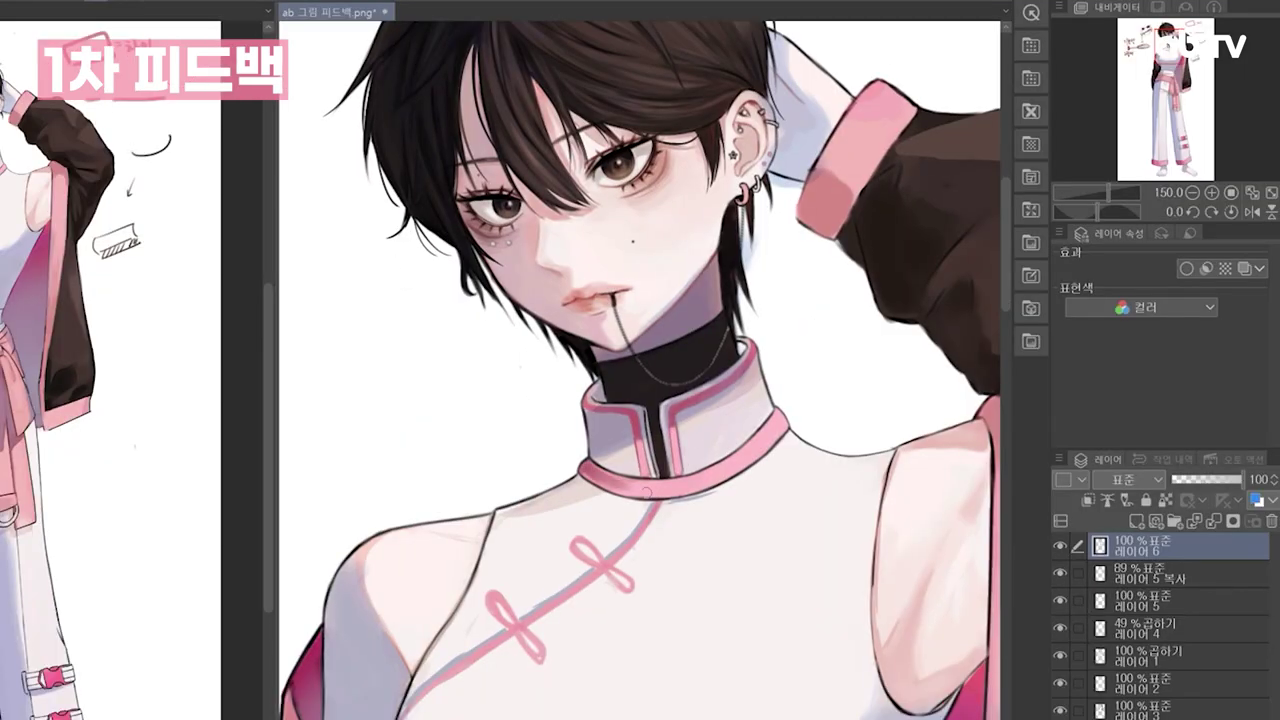
Repaint the diagonal chest piping in a deeper pink with shading along its edge.
scroll(650, 450, up, 1)
drag(800, 350, 720, 540)
drag(552, 512, 598, 550)
drag(720, 540, 800, 300)
drag(684, 352, 656, 450)
drag(800, 350, 776, 284)
drag(660, 590, 630, 378)
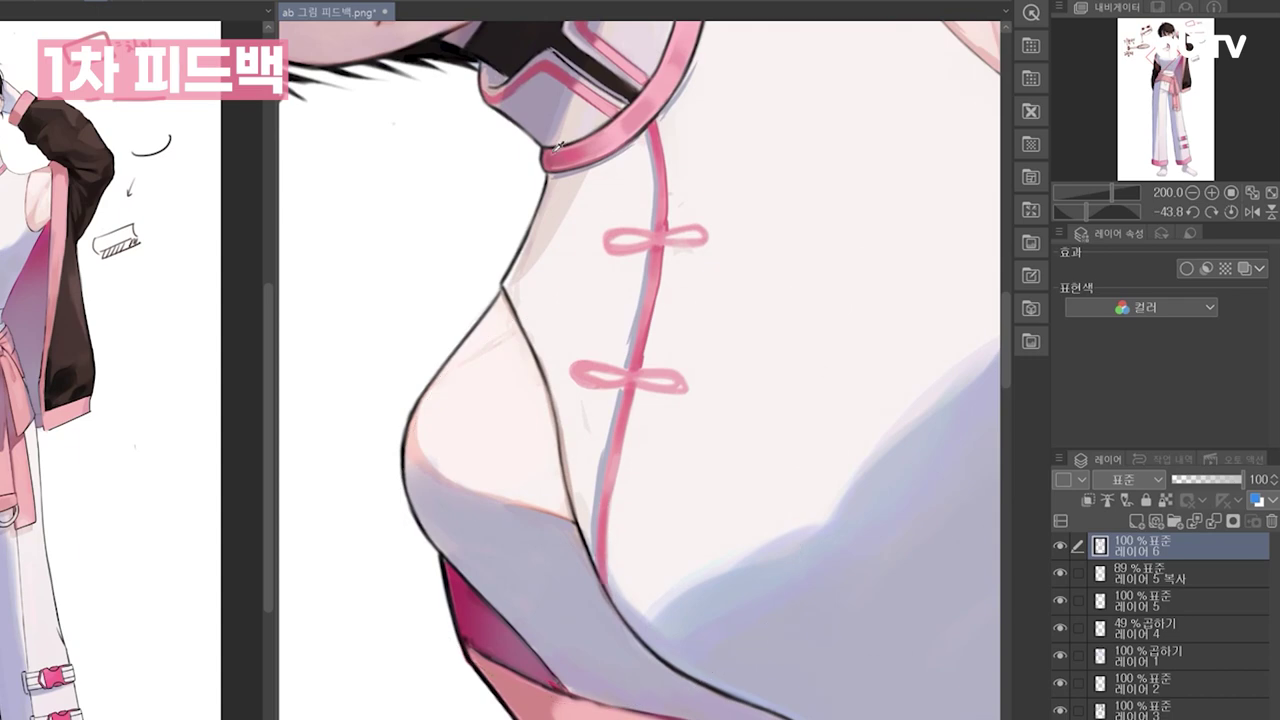
Redraw the two bow-shaped knot buttons on the chest with deeper pink outlines, shading and defined centre knots.
drag(612, 498, 600, 598)
mouse_move(622, 321)
mouse_down()
mouse_move(626, 391)
mouse_move(660, 360)
mouse_up()
mouse_move(636, 382)
mouse_down()
mouse_move(656, 426)
mouse_move(668, 422)
mouse_up()
drag(628, 388, 674, 428)
mouse_move(675, 380)
mouse_down()
mouse_move(691, 414)
mouse_move(622, 523)
mouse_up()
drag(840, 620, 570, 690)
drag(638, 464, 640, 496)
drag(612, 406, 622, 446)
drag(624, 460, 622, 496)
drag(590, 700, 850, 641)
drag(700, 560, 652, 539)
drag(590, 408, 616, 440)
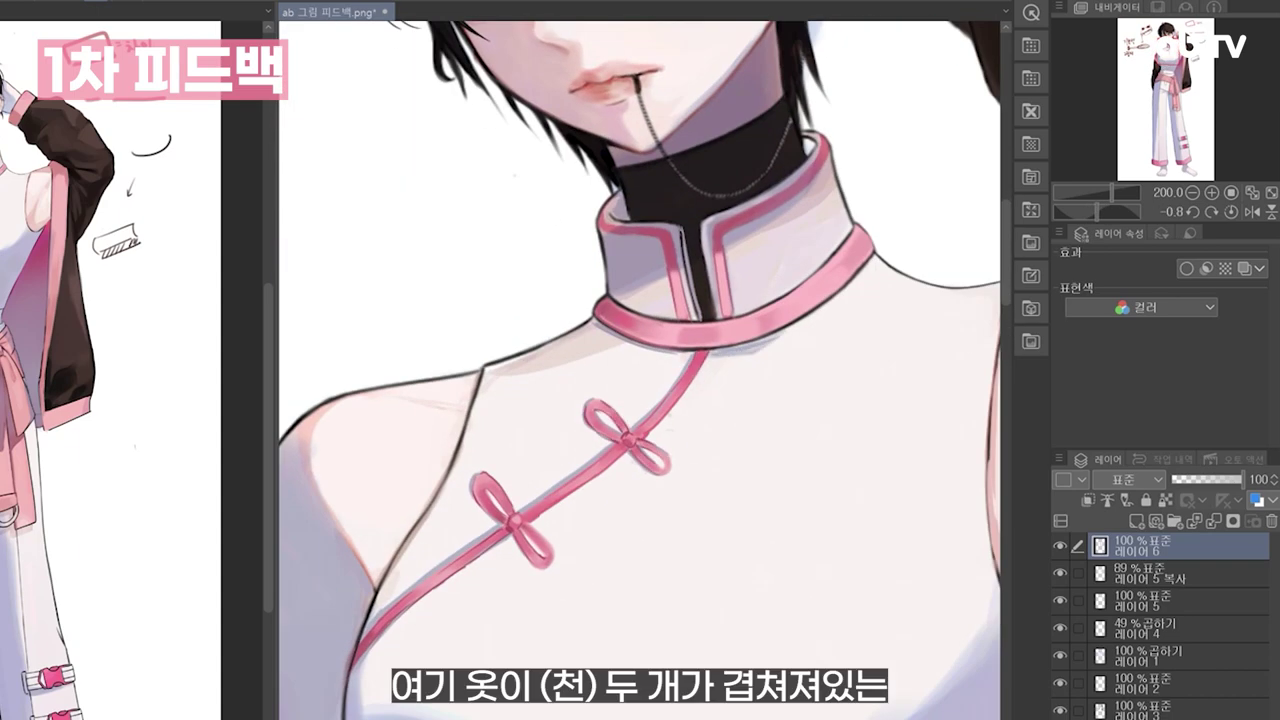
Paint faint grey fold shadows on the white top under the collar and along the diagonal piping.
drag(782, 335, 712, 355)
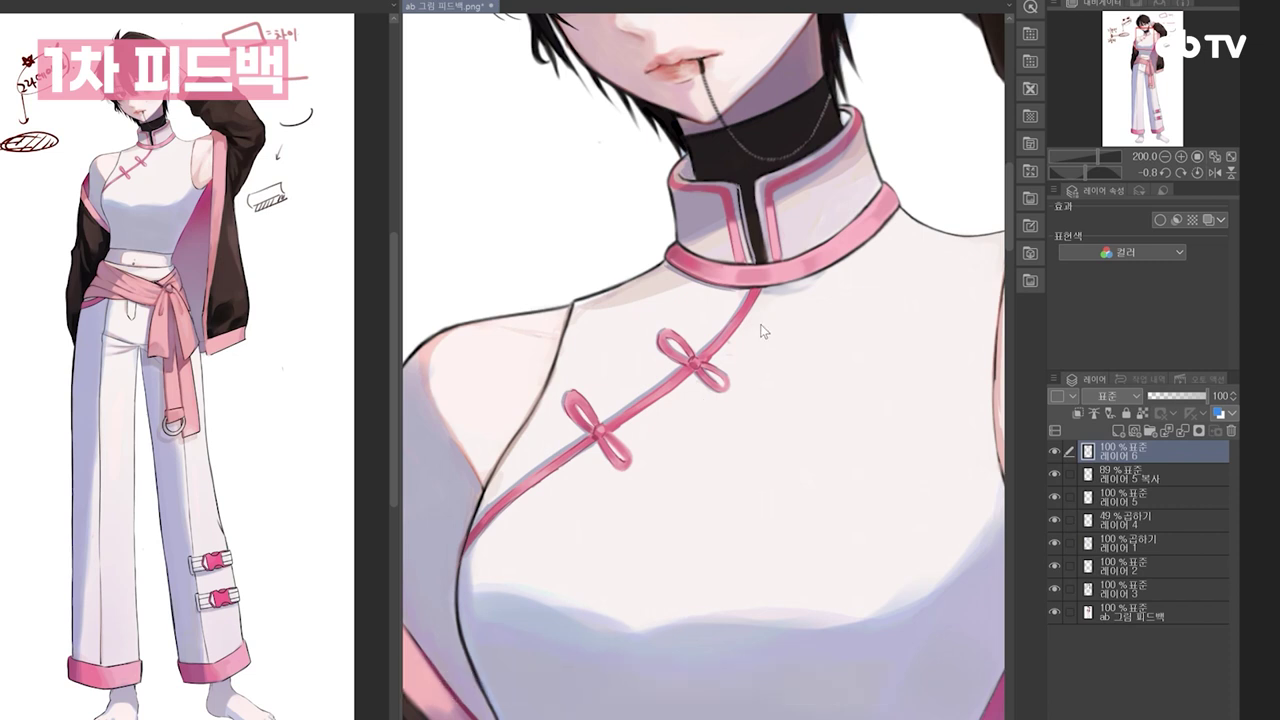
mouse_move(748, 337)
mouse_down()
mouse_move(766, 315)
mouse_move(790, 323)
mouse_up()
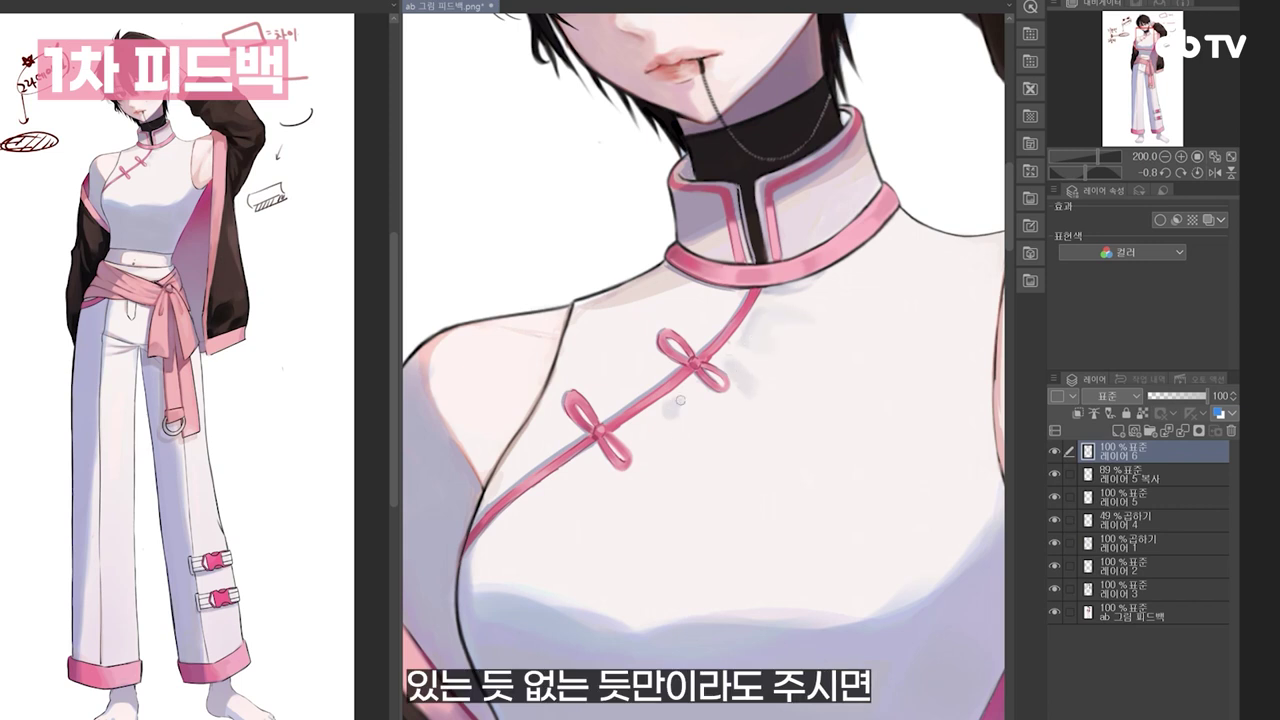
drag(671, 405, 702, 410)
drag(670, 420, 700, 376)
drag(668, 410, 686, 405)
drag(615, 443, 617, 435)
mouse_move(583, 475)
mouse_down()
mouse_move(790, 310)
mouse_move(754, 380)
mouse_up()
drag(768, 305, 742, 318)
mouse_move(840, 308)
mouse_down()
mouse_move(829, 334)
mouse_move(882, 258)
mouse_move(778, 250)
mouse_up()
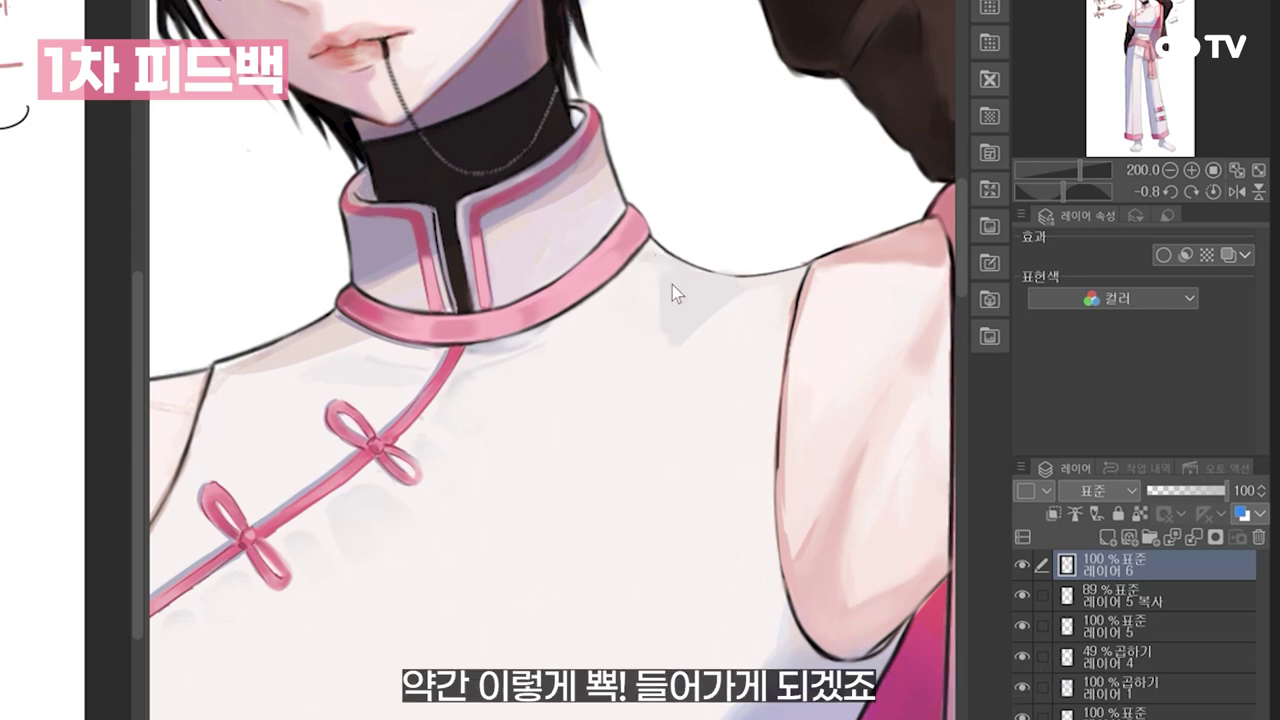
Paint angular fold shadows on the white top between the collar and the armhole of the raised arm.
drag(660, 260, 612, 302)
drag(656, 266, 702, 316)
drag(683, 363, 629, 321)
drag(744, 246, 716, 342)
drag(734, 300, 728, 570)
Add faint fold shading across the upper chest and on the shoulder side where the piping ends.
drag(560, 430, 690, 431)
drag(306, 322, 388, 330)
mouse_move(295, 374)
mouse_down()
mouse_move(390, 370)
mouse_move(442, 310)
mouse_up()
mouse_move(428, 266)
mouse_down()
mouse_move(214, 366)
mouse_move(166, 417)
mouse_up()
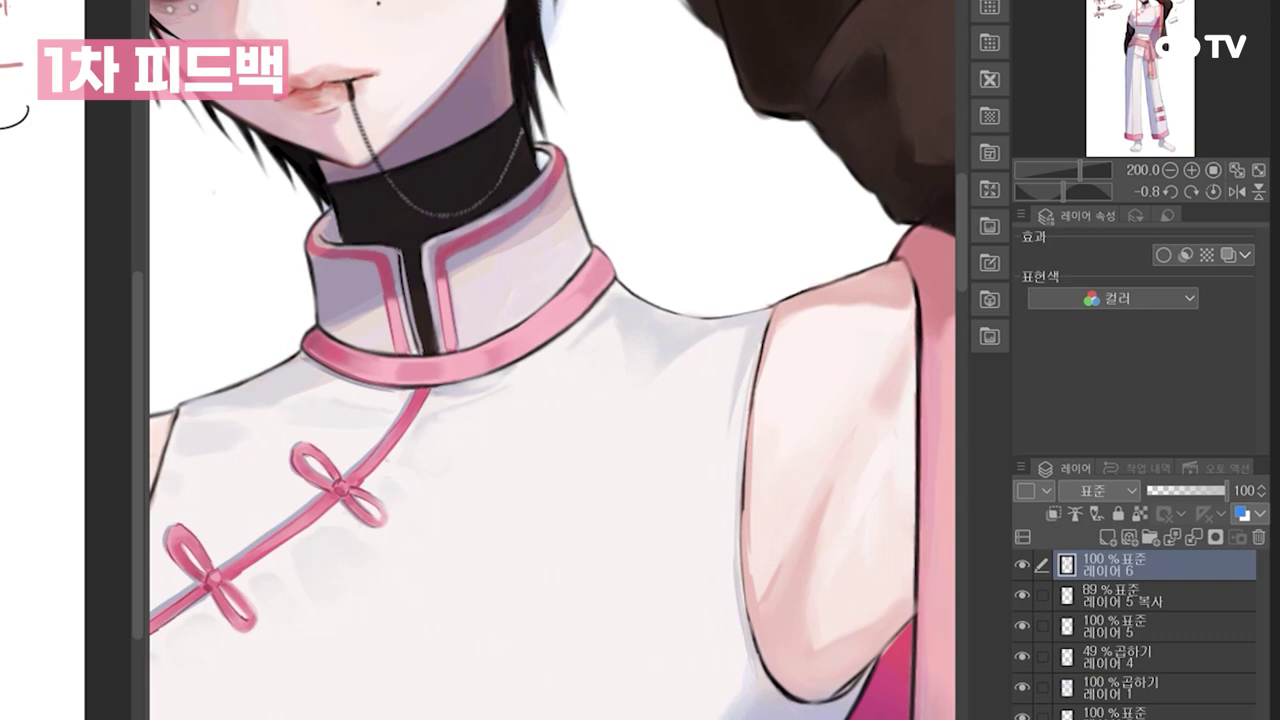
Examine the feet, the head and the raised arm up close and the figure as a whole.
scroll(689, 423, down, 3)
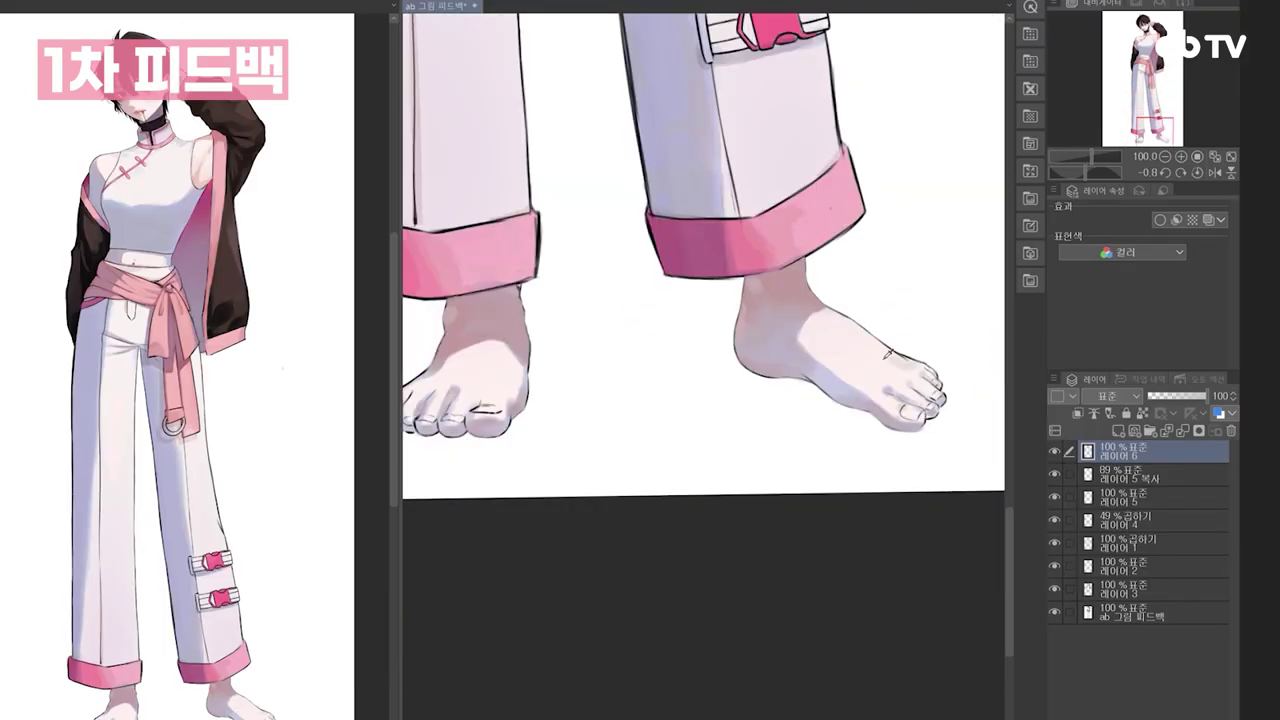
drag(834, 445, 836, 410)
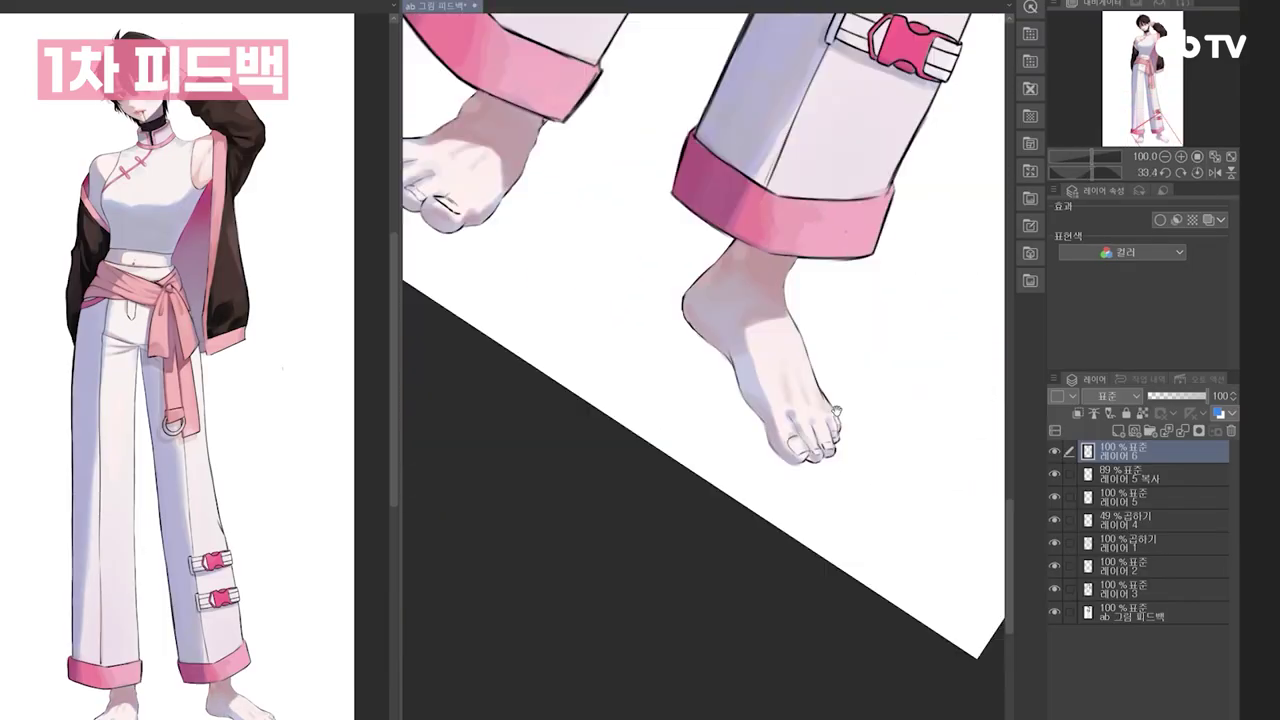
key(ctrl+at)
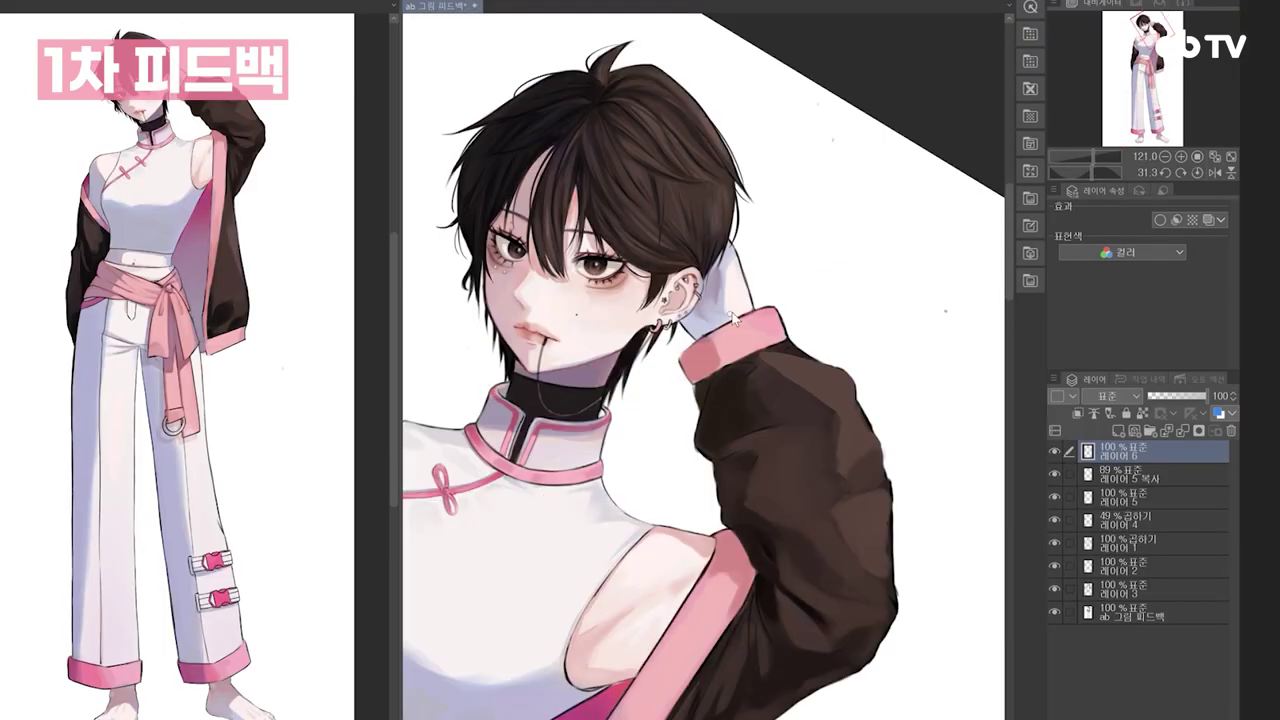
scroll(700, 370, up, 2)
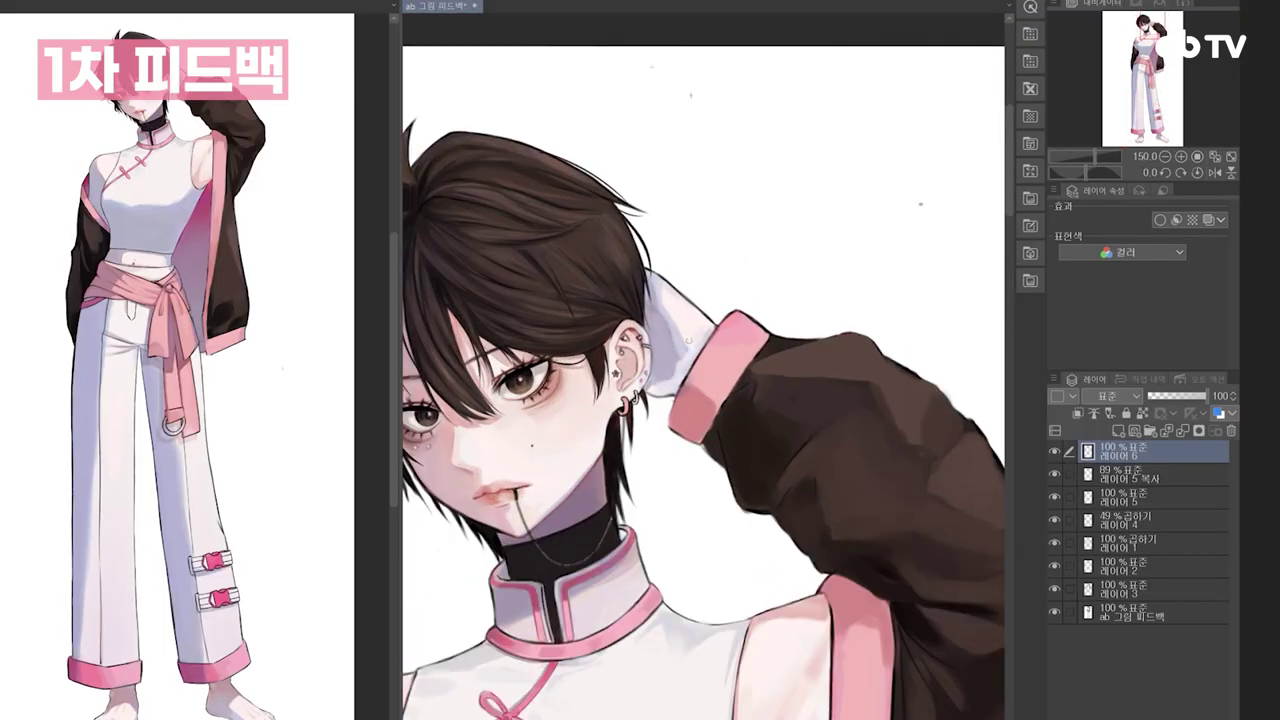
scroll(738, 248, down, 2)
scroll(831, 492, up, 2)
drag(831, 492, 833, 334)
scroll(700, 370, down, 3)
scroll(700, 370, up, 1)
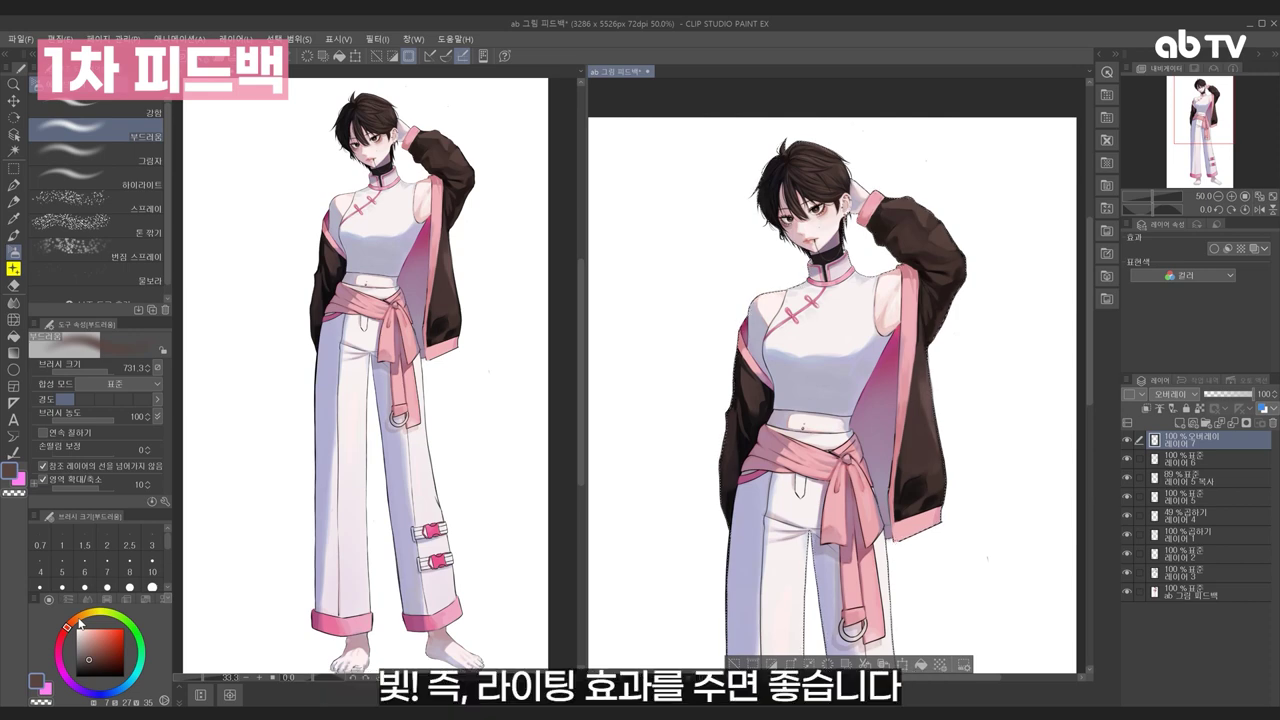
Pick a light orange and airbrush soft backlight onto the selected figure on the overlay layer.
click(77, 620)
click(100, 630)
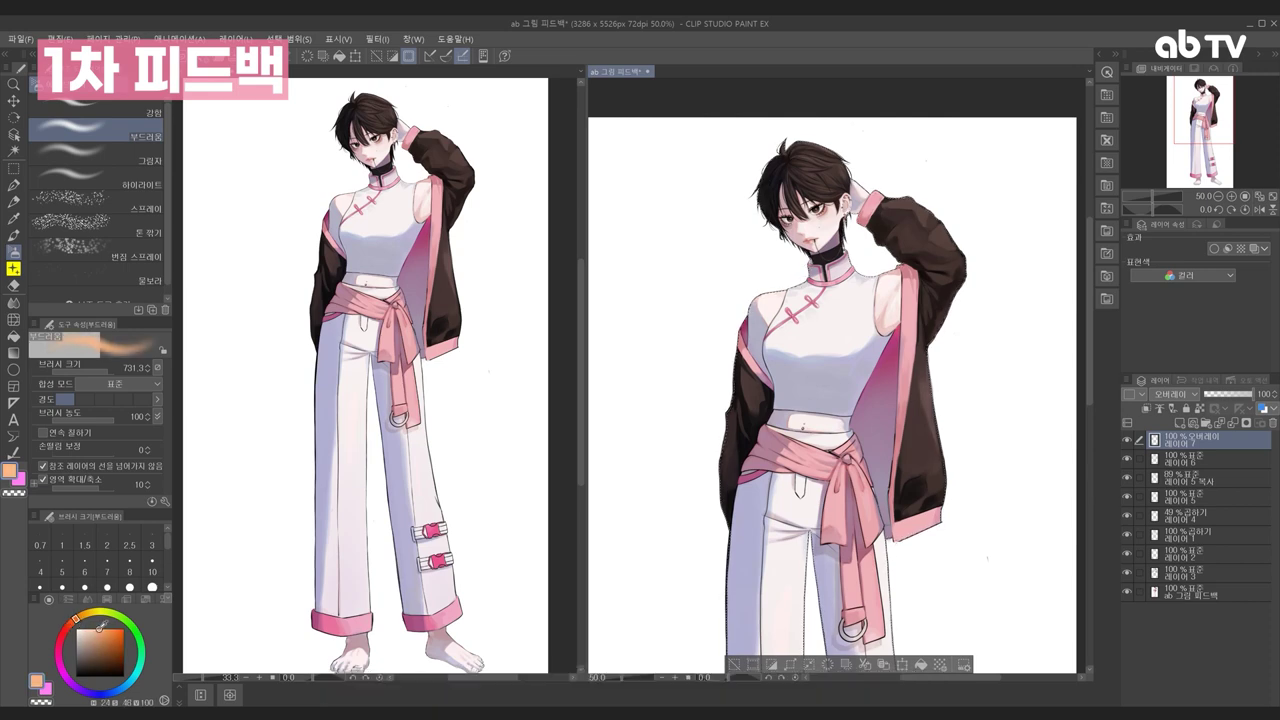
scroll(652, 178, down, 1)
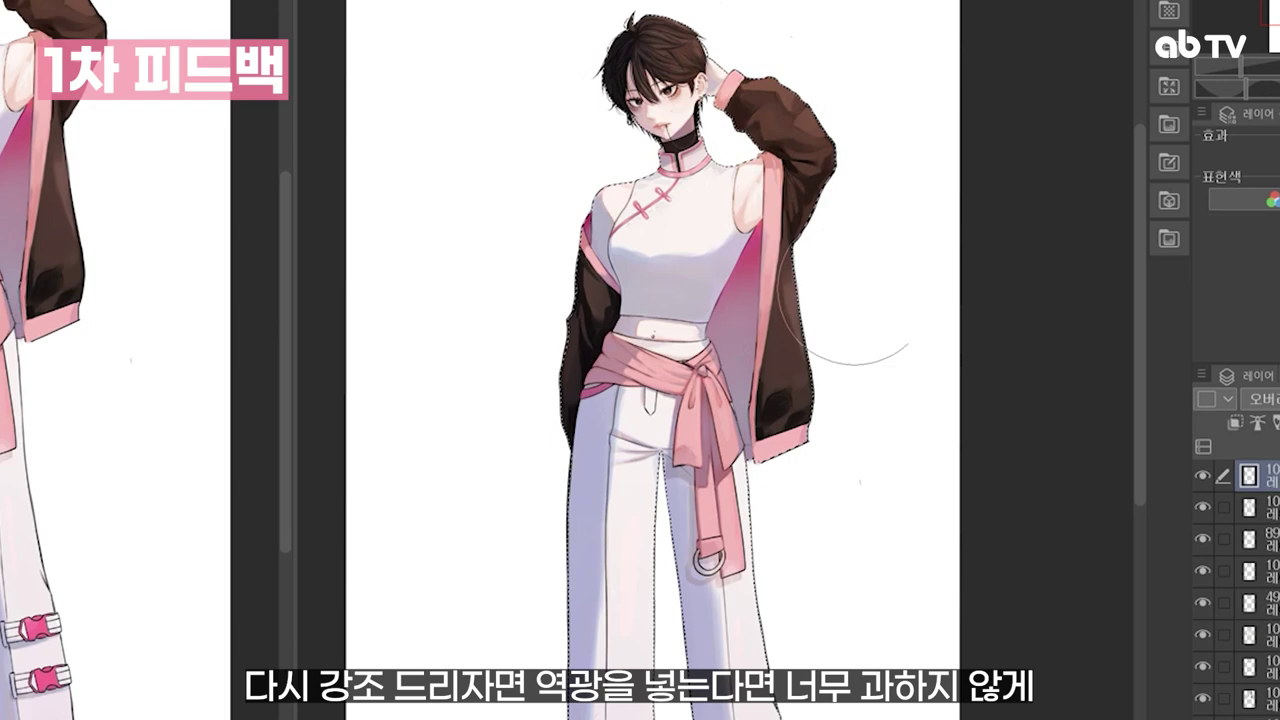
scroll(820, 285, down, 5)
drag(797, 268, 804, 457)
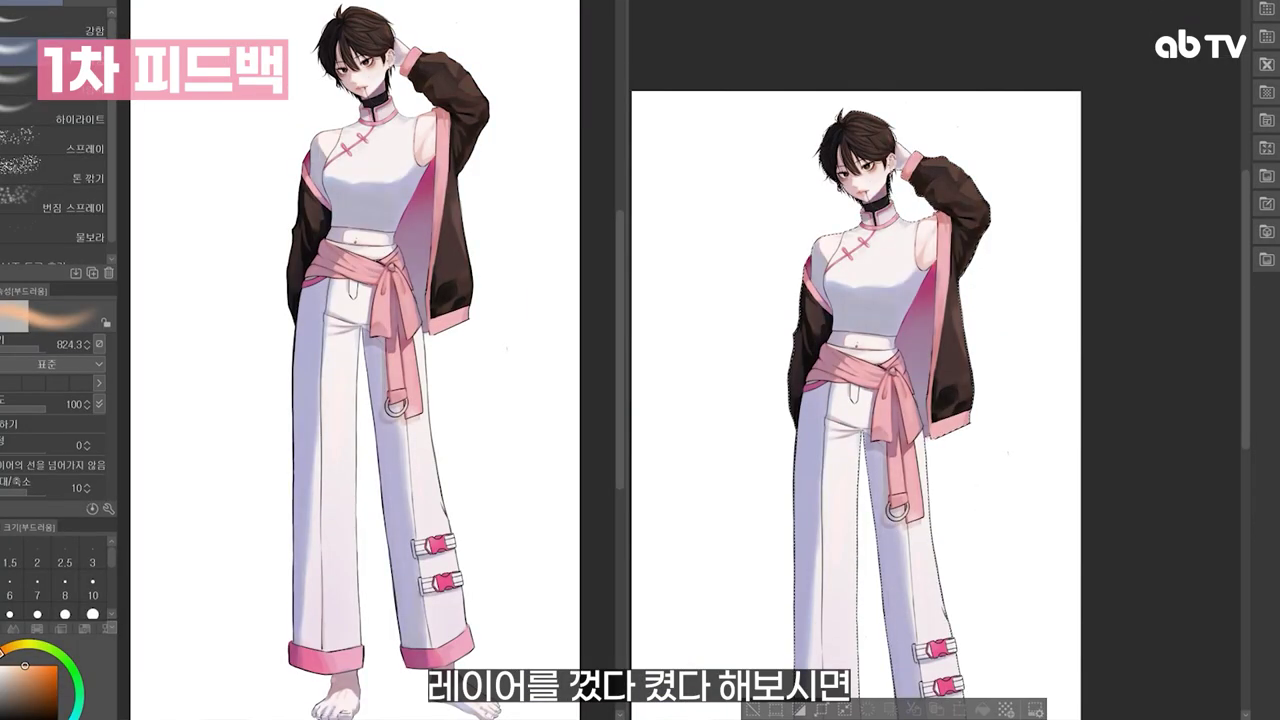
Compare the figure with and without the overlay light layer, and lower that layer's opacity to about 80%.
key(ctrl+comma)
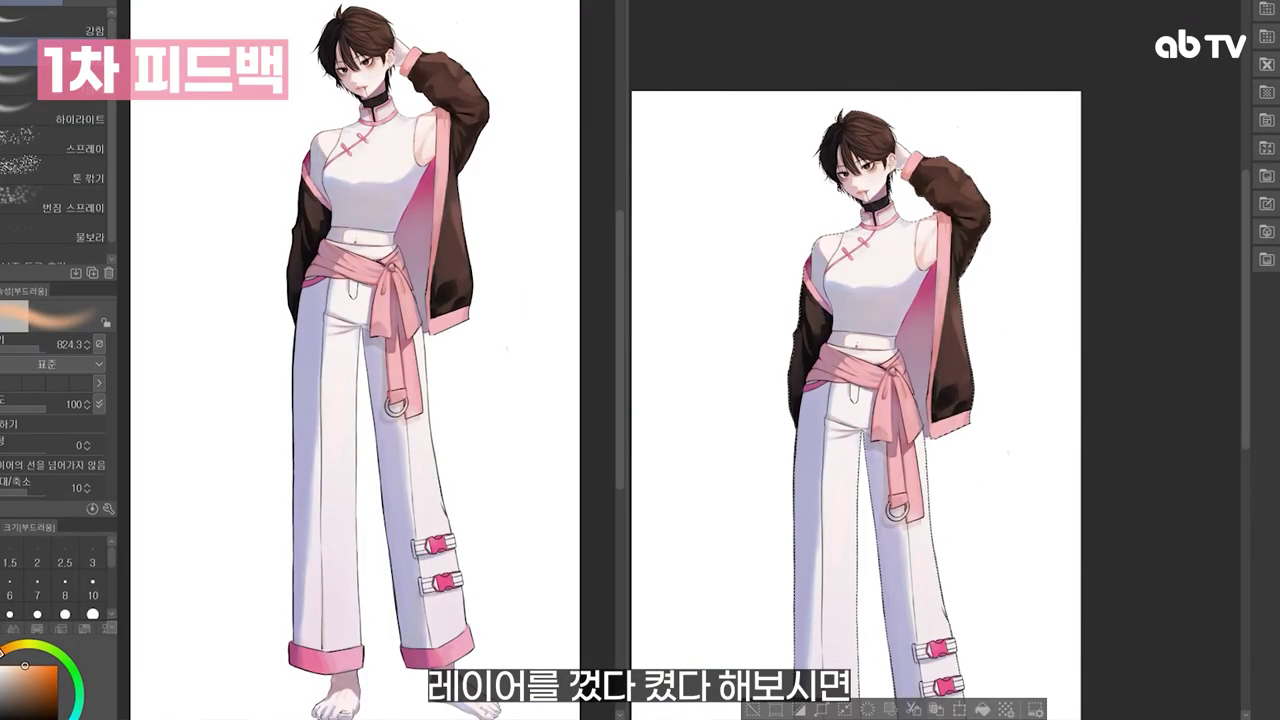
key(ctrl+comma)
key(ctrl+comma)
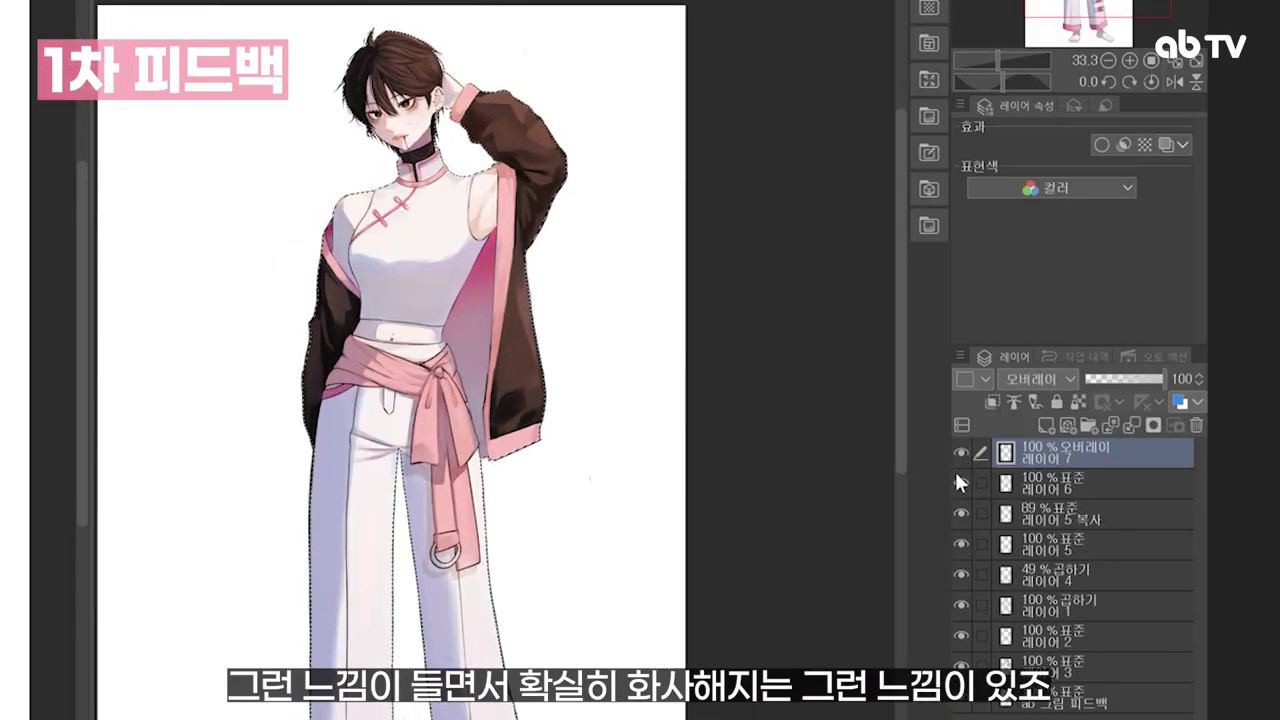
drag(1162, 379, 1143, 382)
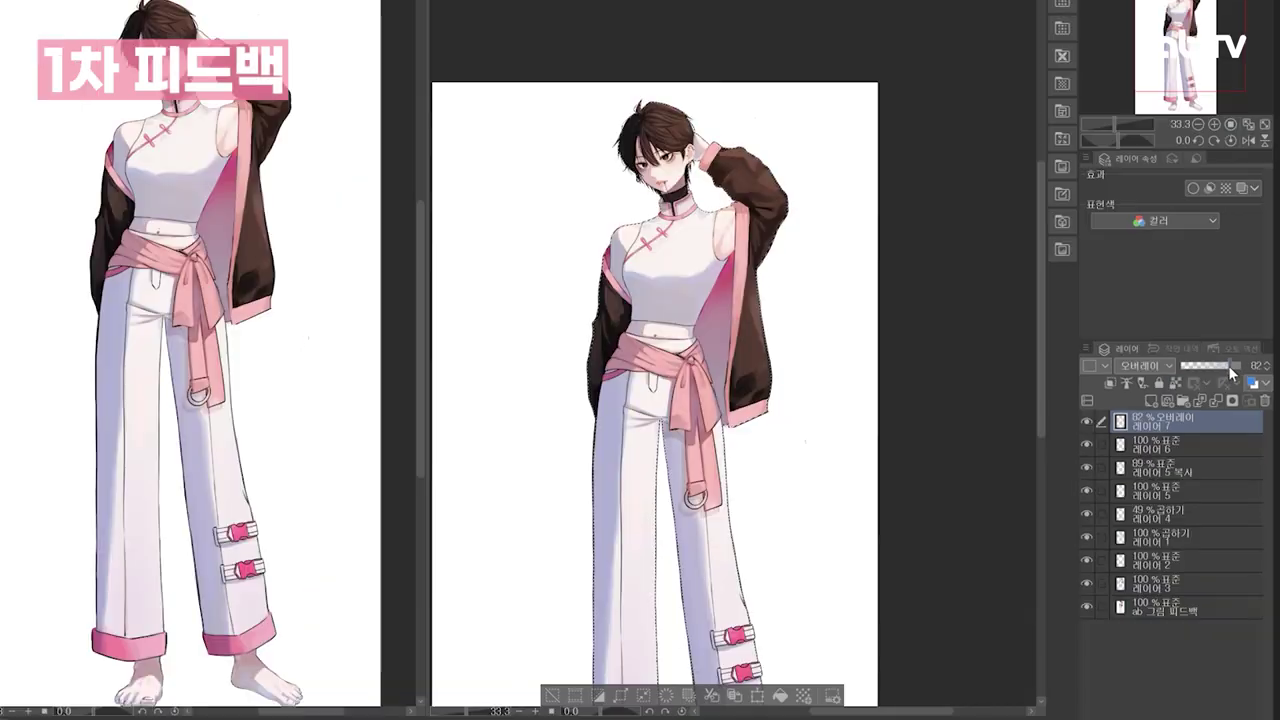
Paint rim light strokes along the outer edges of the jacket and the body.
key(ctrl+plus)
key(ctrl+plus)
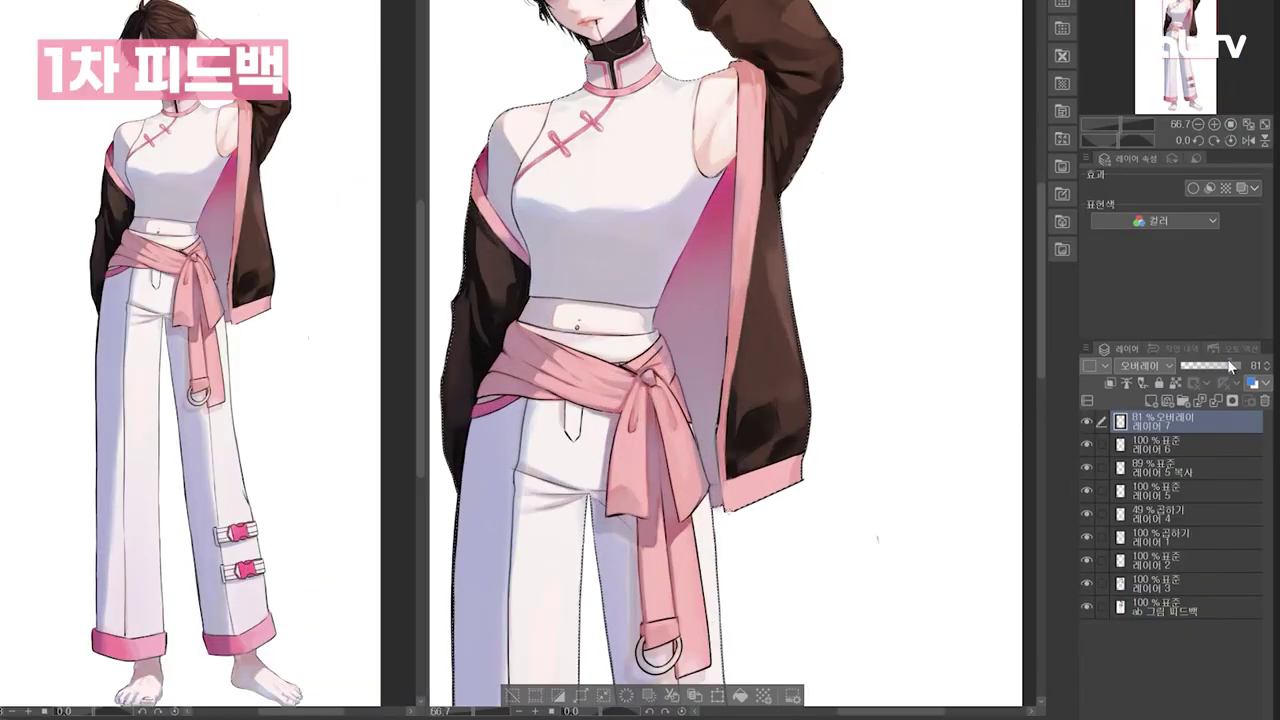
drag(709, 140, 786, 326)
key(ctrl+plus)
drag(838, 198, 863, 326)
drag(957, 363, 921, 237)
key(ctrl+minus)
drag(715, 690, 789, 10)
drag(743, 571, 710, 707)
drag(840, 140, 820, 650)
drag(840, 140, 820, 650)
Add light blue reflected light to the shaded hair ends and the edges of the upper body.
key(ctrl+plus)
key(ctrl+plus)
mouse_move(1015, 192)
mouse_down()
mouse_move(970, 437)
mouse_move(936, 455)
mouse_up()
mouse_move(845, 278)
mouse_down()
mouse_move(822, 318)
mouse_move(805, 288)
mouse_up()
drag(800, 232, 900, 368)
key(ctrl+z)
mouse_move(620, 540)
mouse_down()
mouse_move(845, 595)
mouse_move(1005, 133)
mouse_up()
drag(567, 279, 612, 21)
drag(616, 190, 571, 440)
key(ctrl+minus)
mouse_move(640, 400)
mouse_down()
mouse_move(580, 460)
mouse_move(546, 629)
mouse_up()
key(e)
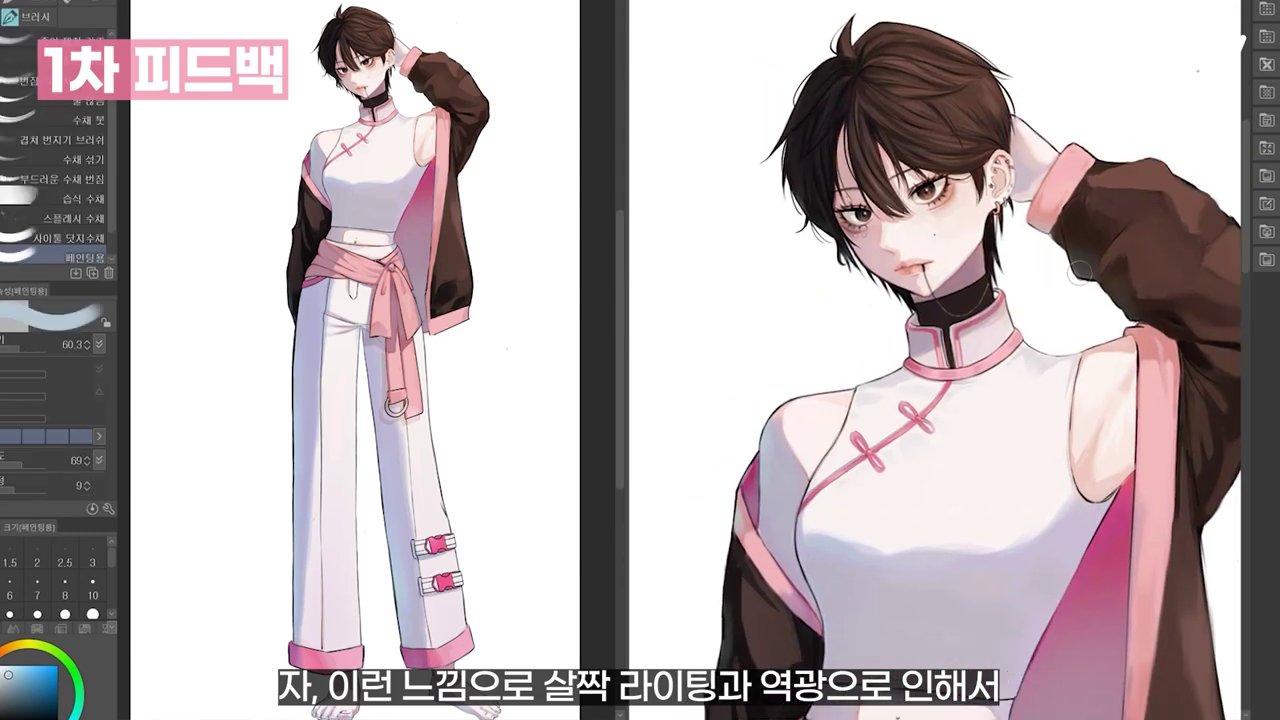
Reduce the brush size and tint the hair ends beside the shaded cheek with a muted purple.
drag(818, 235, 810, 213)
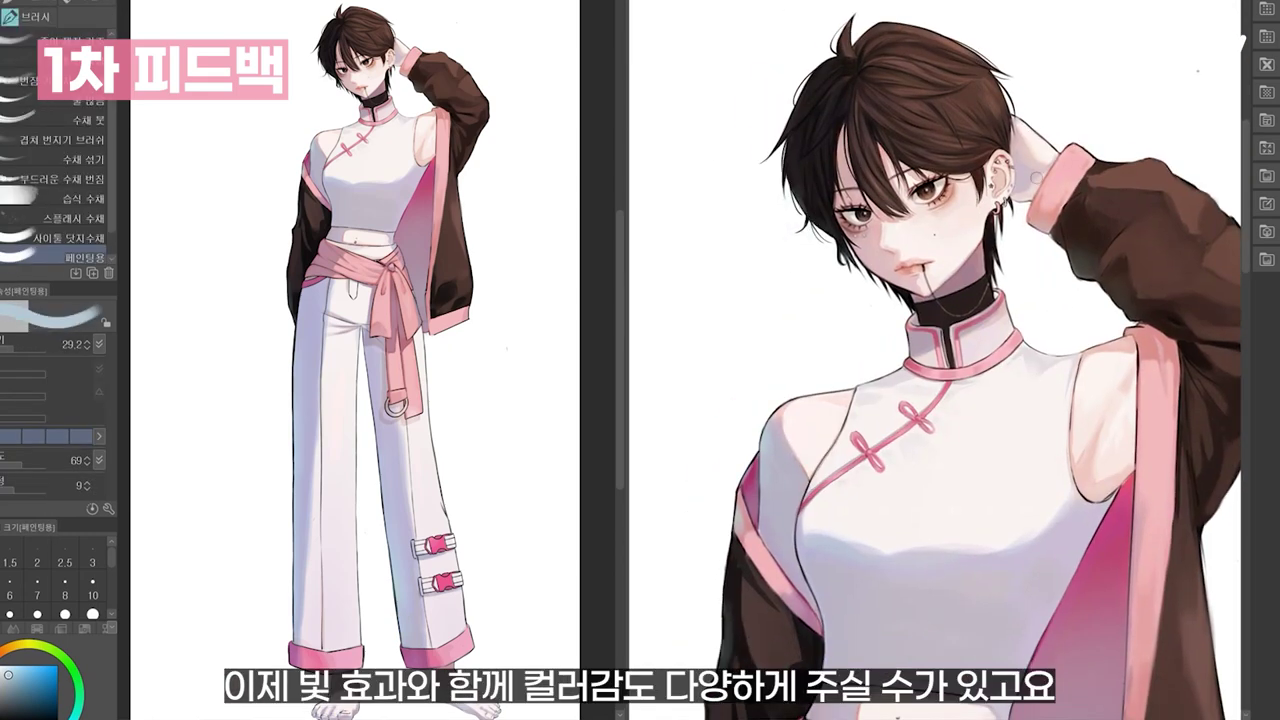
key(bracketleft)
key(bracketleft)
key(bracketleft)
key(bracketleft)
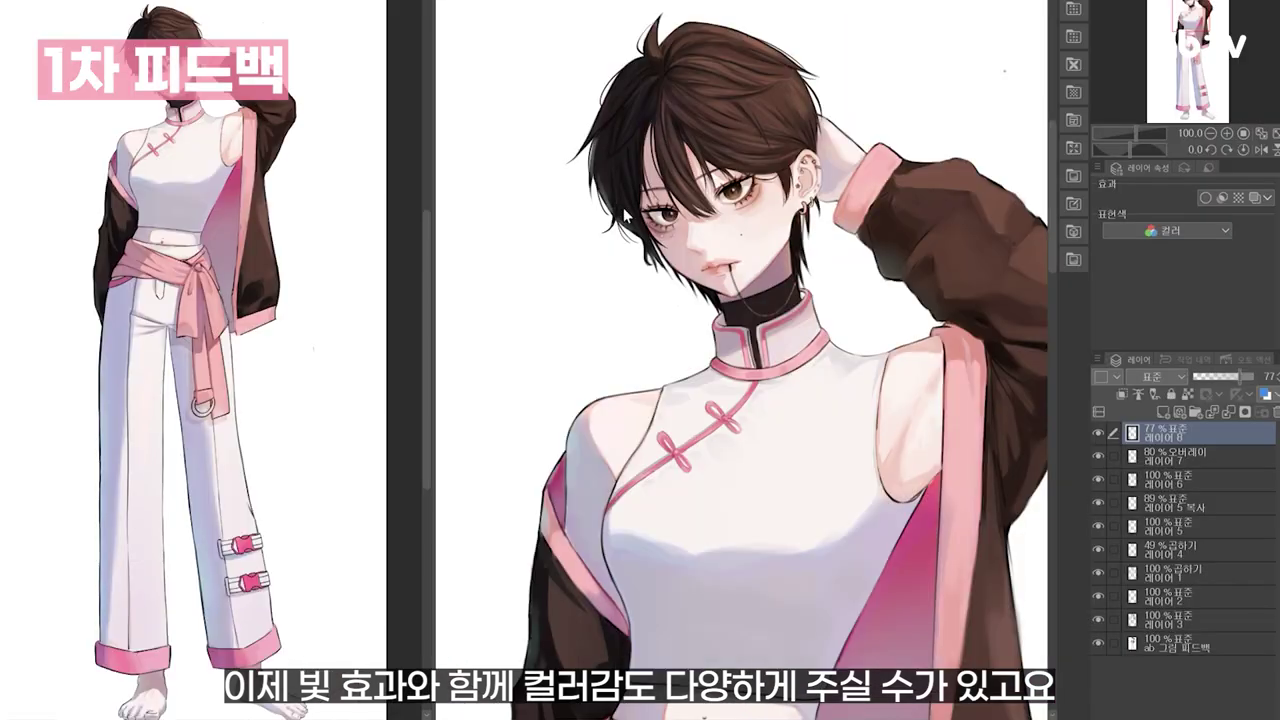
scroll(731, 244, up, 1)
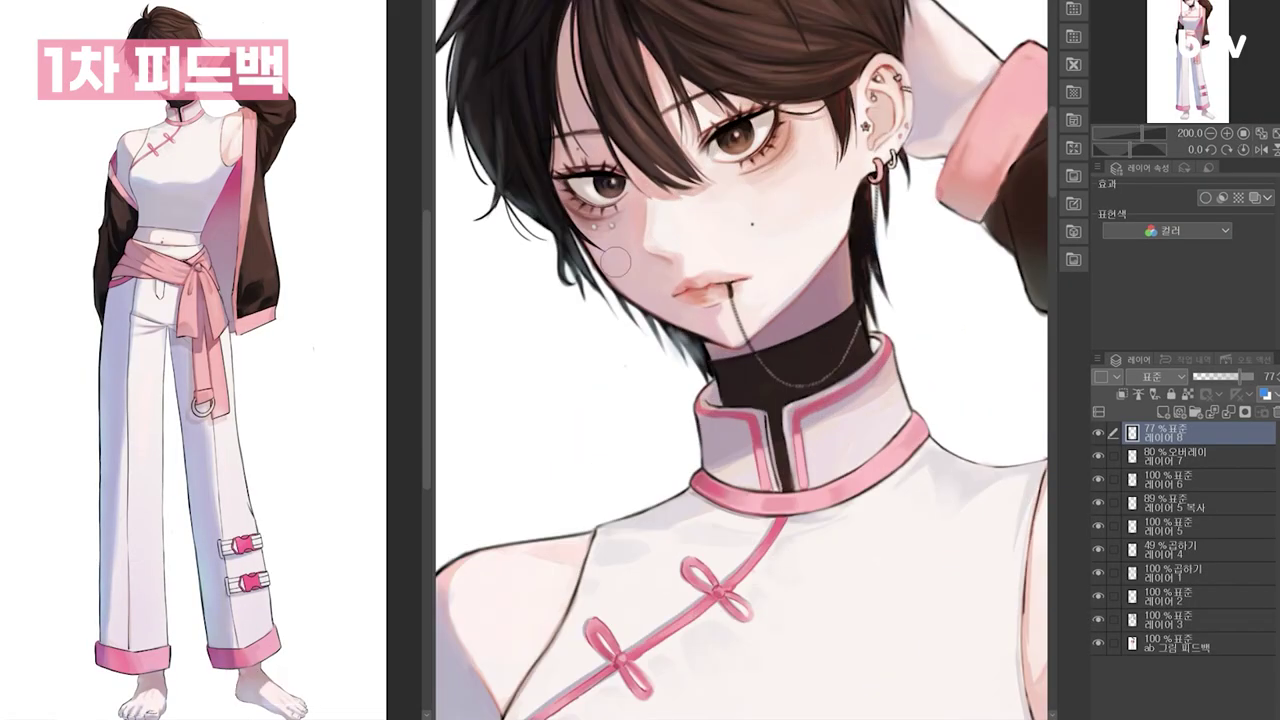
scroll(741, 360, down, 1)
drag(973, 675, 1013, 669)
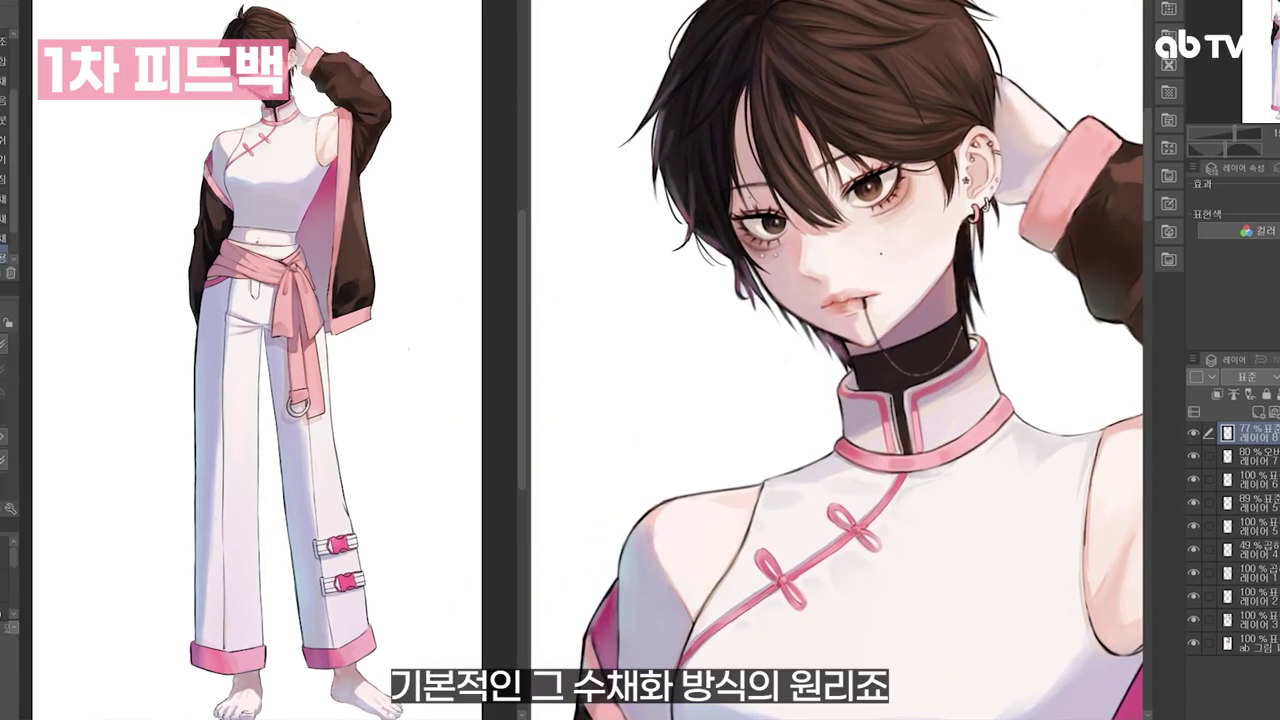
Blend colours sampled from the surroundings into the hair ends around the jaw and neck.
drag(599, 217, 578, 209)
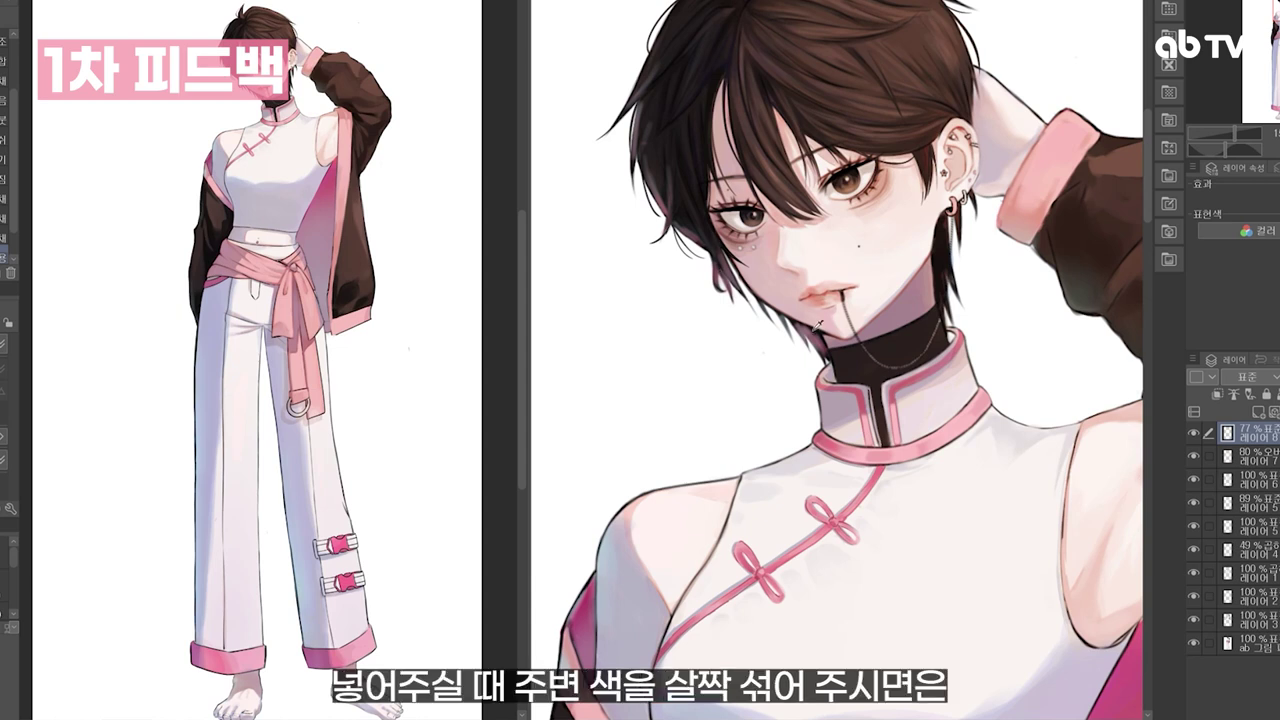
drag(954, 335, 940, 270)
drag(1029, 198, 1014, 277)
drag(937, 312, 973, 329)
scroll(970, 332, down, 3)
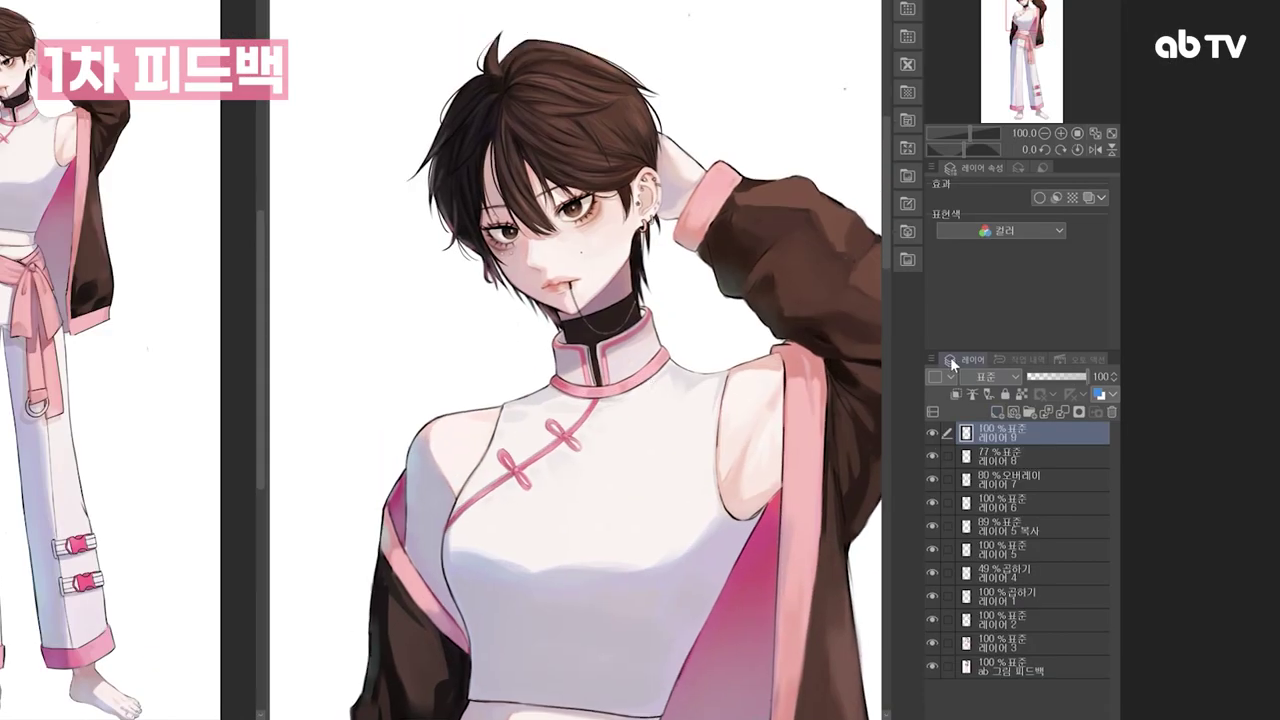
Recolour the jaw line with the G-pen on the new top layer, using a reddish brown sampled from the face.
key(ctrl+plus)
key(ctrl+plus)
drag(590, 205, 645, 437)
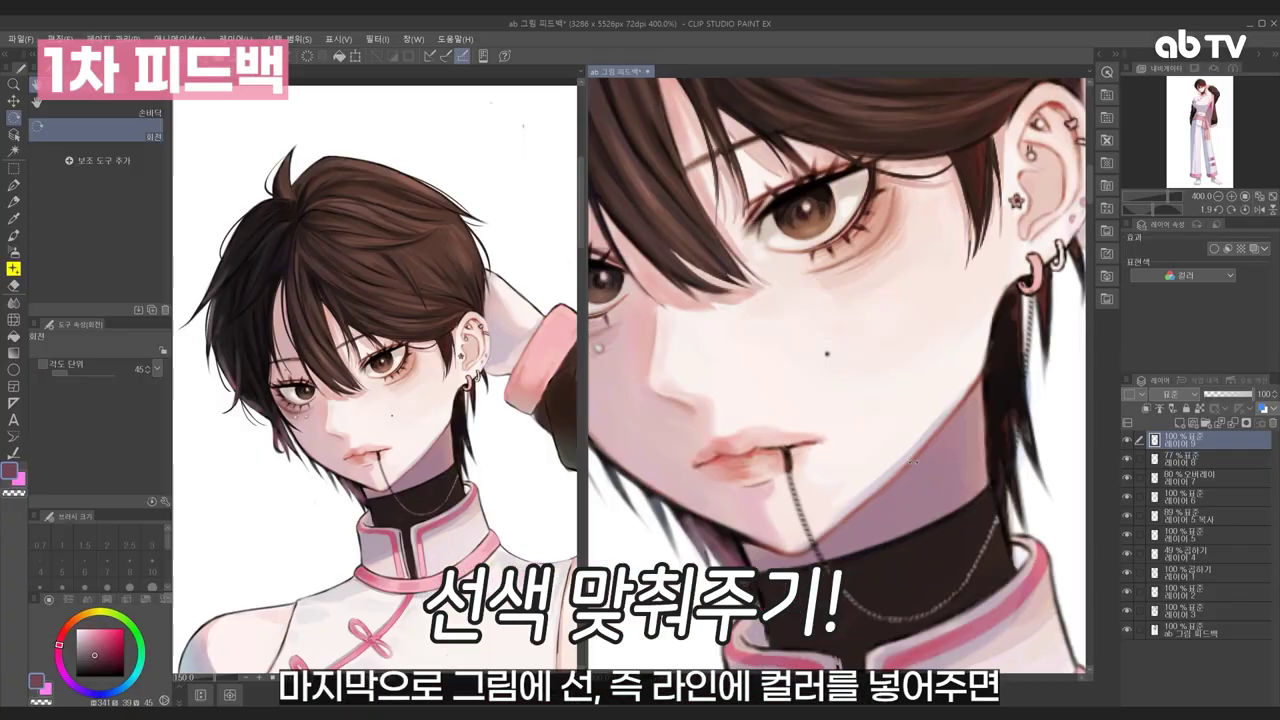
key(p)
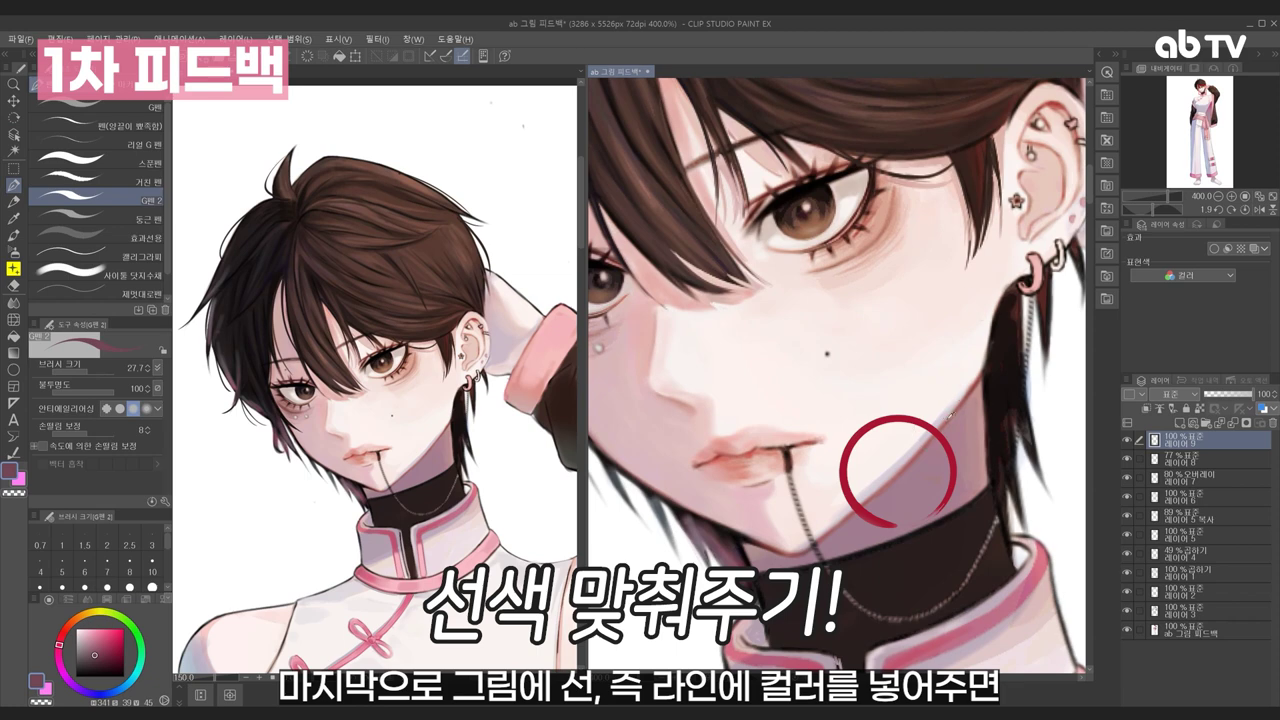
alt+click(972, 390)
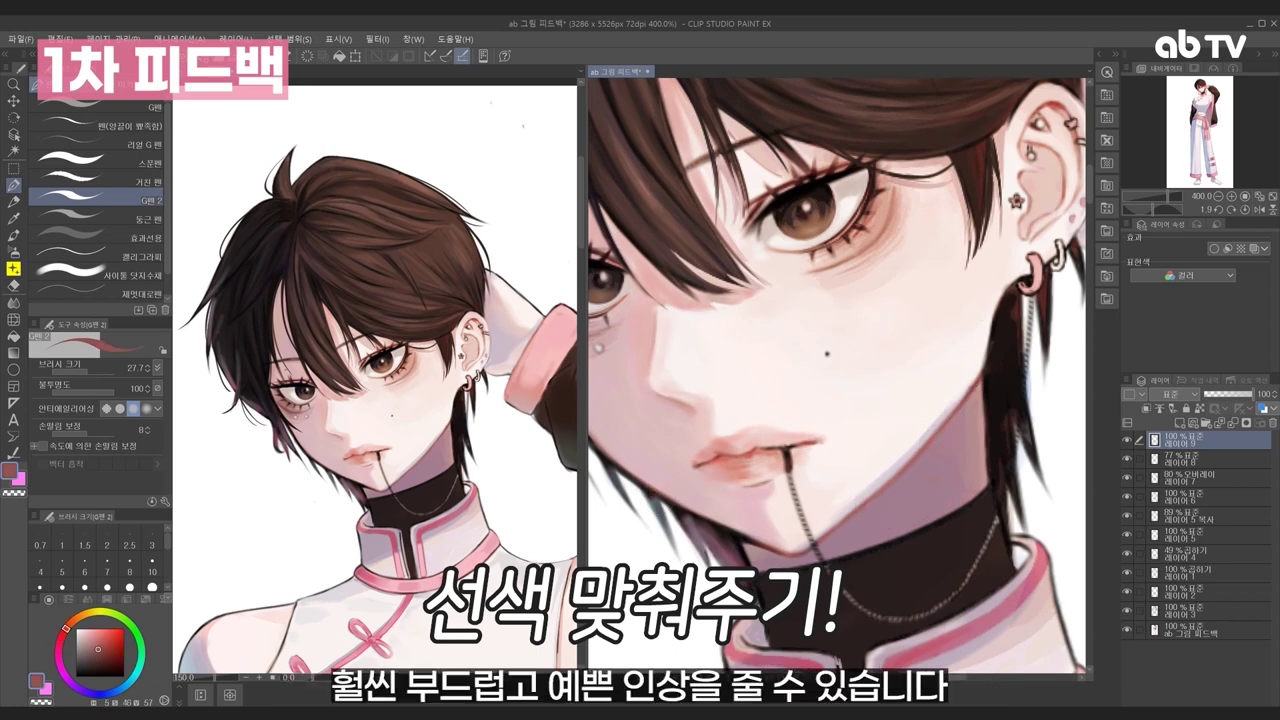
key(r)
drag(1041, 356, 1041, 389)
drag(1067, 316, 915, 474)
Recolour the hair outline on the light-facing side with the G-pen in a warm brown.
scroll(985, 397, down, 2)
scroll(912, 230, up, 2)
scroll(860, 170, down, 2)
drag(860, 170, 906, 206)
drag(935, 171, 924, 166)
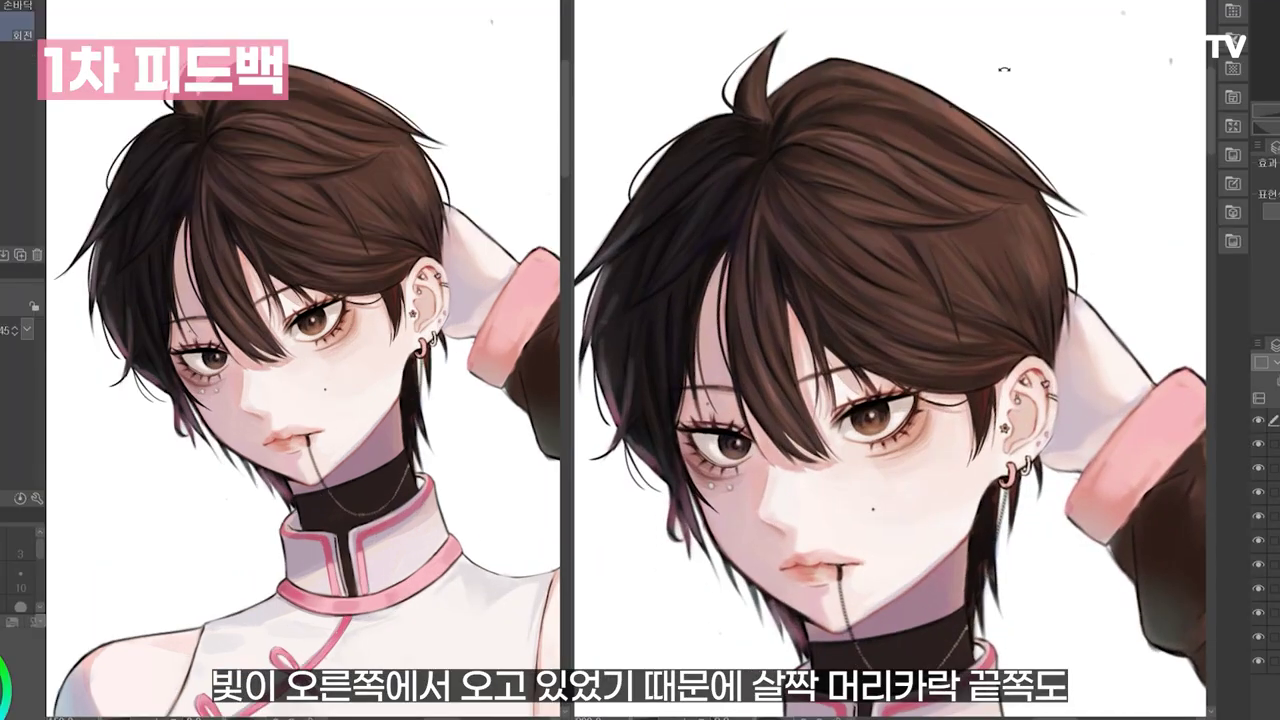
key(p)
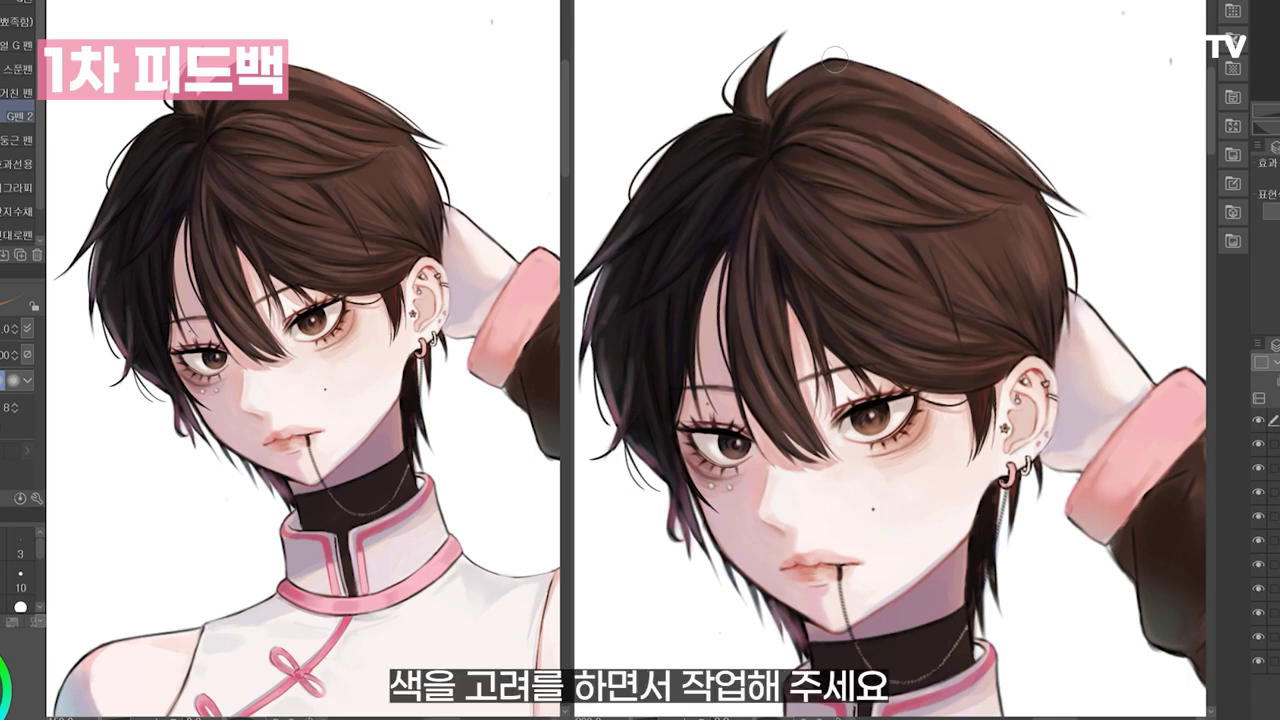
drag(1060, 343, 956, 284)
mouse_move(1046, 304)
mouse_down()
mouse_move(1040, 323)
mouse_move(1025, 307)
mouse_up()
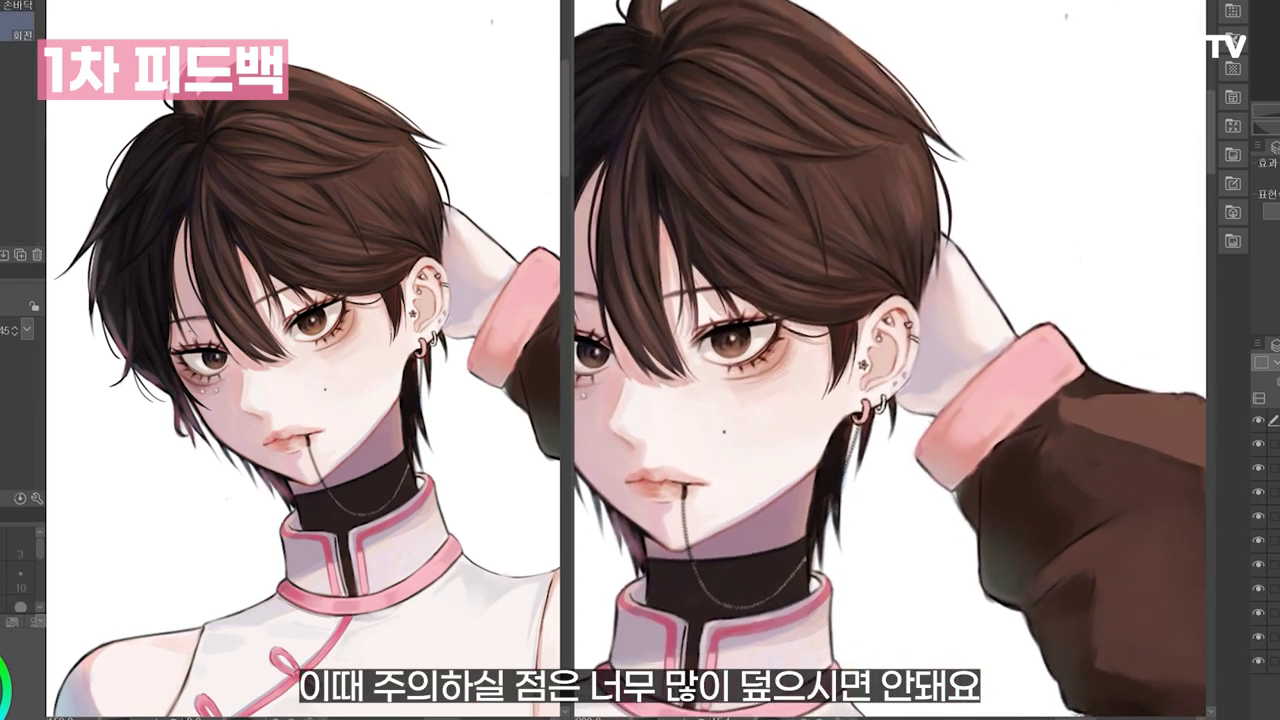
key(p)
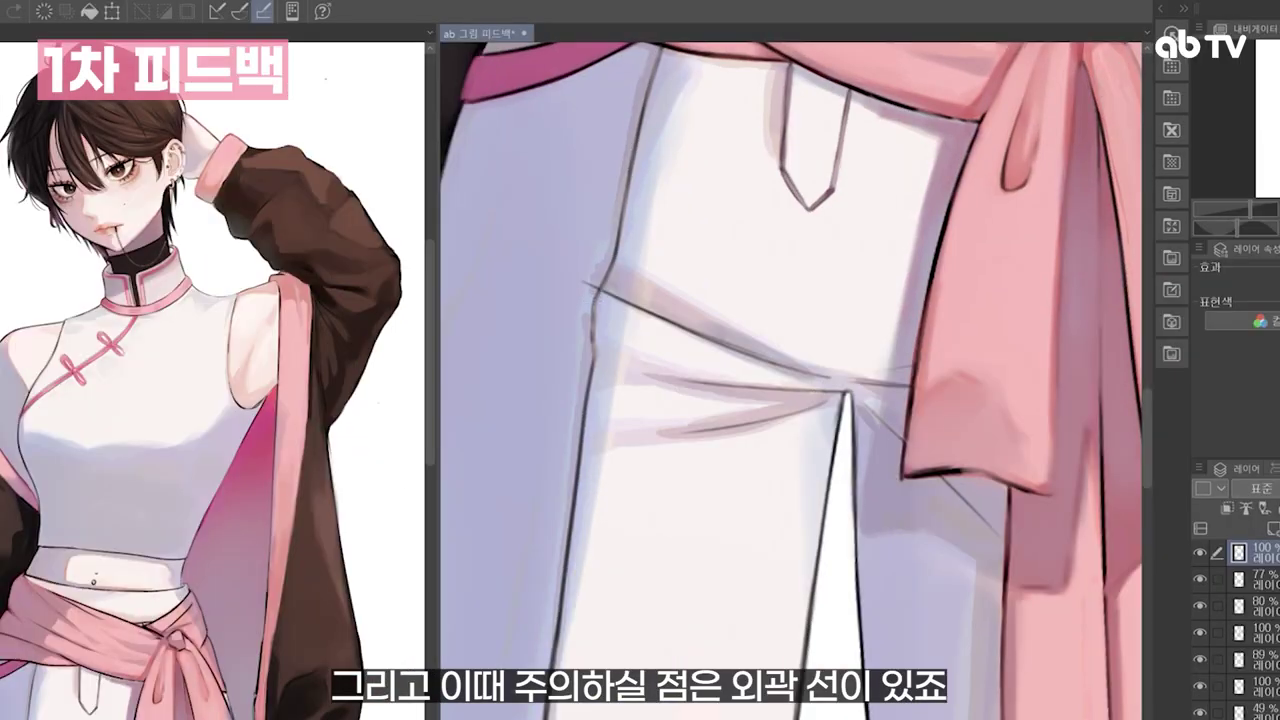
drag(874, 455, 950, 245)
drag(600, 391, 654, 419)
drag(518, 345, 505, 290)
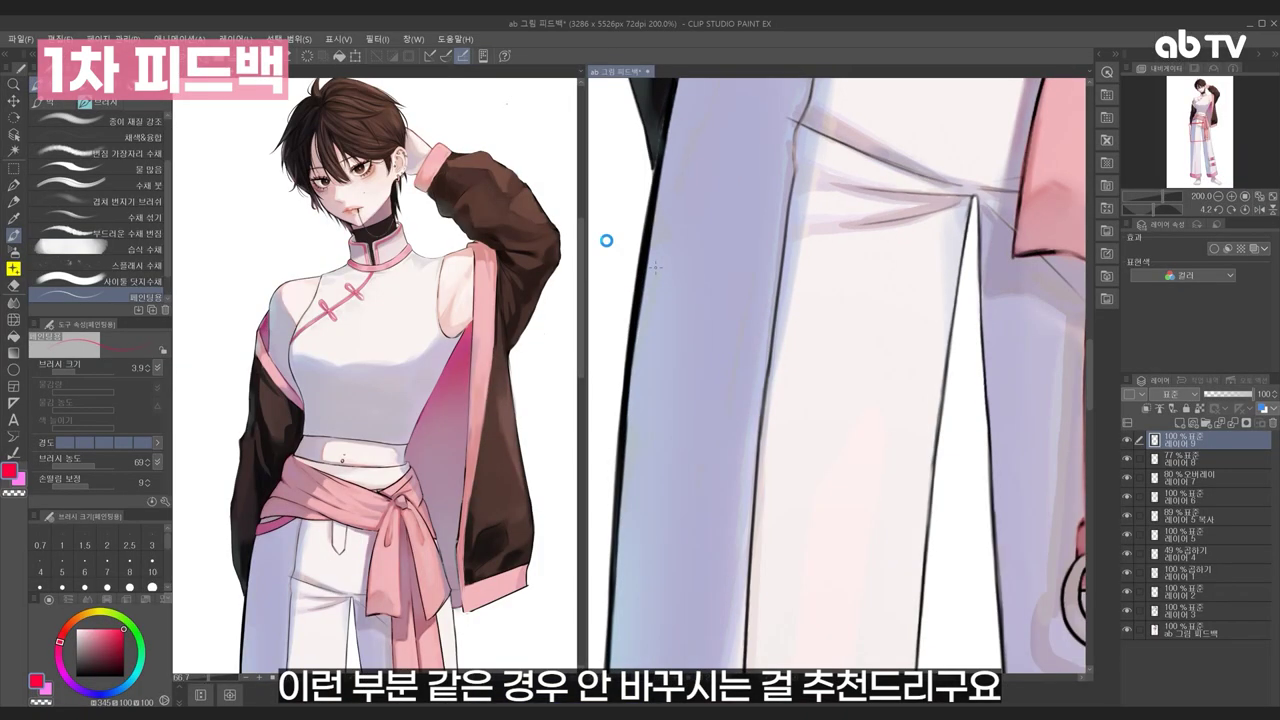
drag(460, 272, 490, 322)
drag(472, 318, 503, 298)
drag(488, 349, 524, 390)
key(ctrl+z)
key(ctrl+z)
key(ctrl+z)
Tint the crease line of the shaded trouser leg with a muted purple-grey sampled from the trousers, using the painting brush.
drag(901, 356, 898, 497)
key(])
alt+click(905, 318)
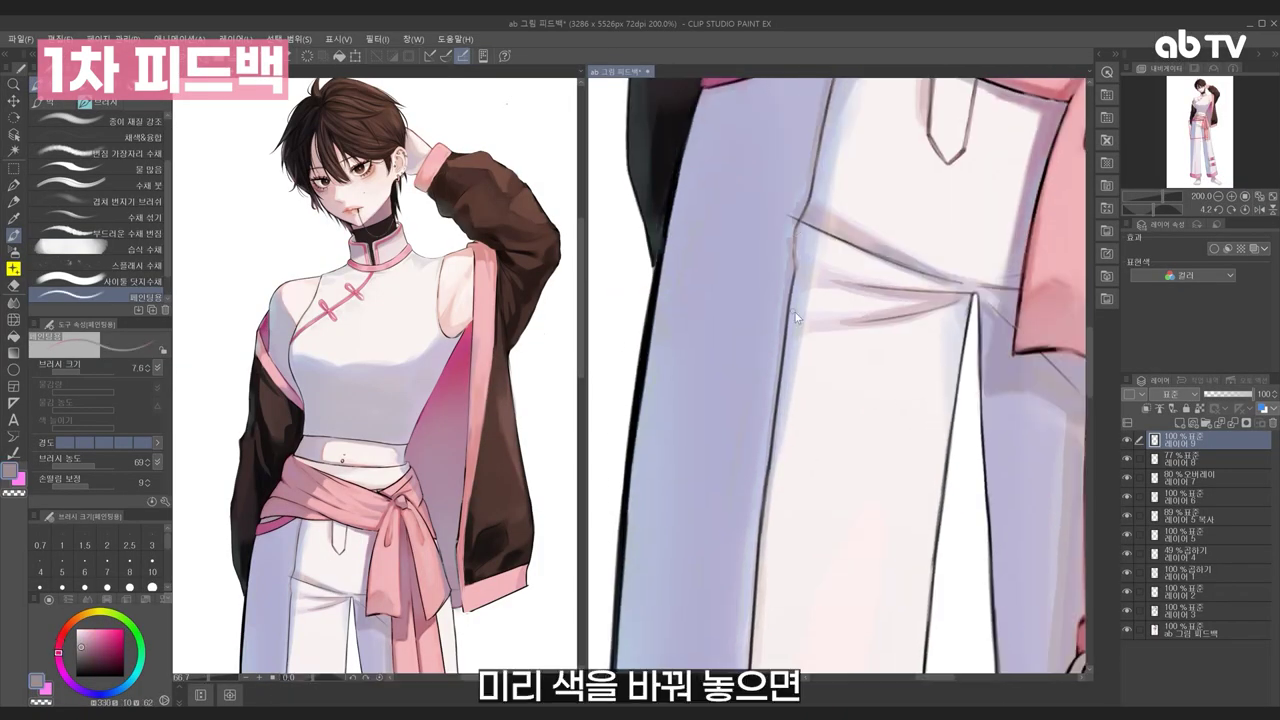
alt+click(905, 318)
mouse_move(783, 354)
mouse_down()
mouse_move(757, 580)
mouse_move(787, 401)
mouse_move(809, 356)
mouse_up()
scroll(787, 401, down, 1)
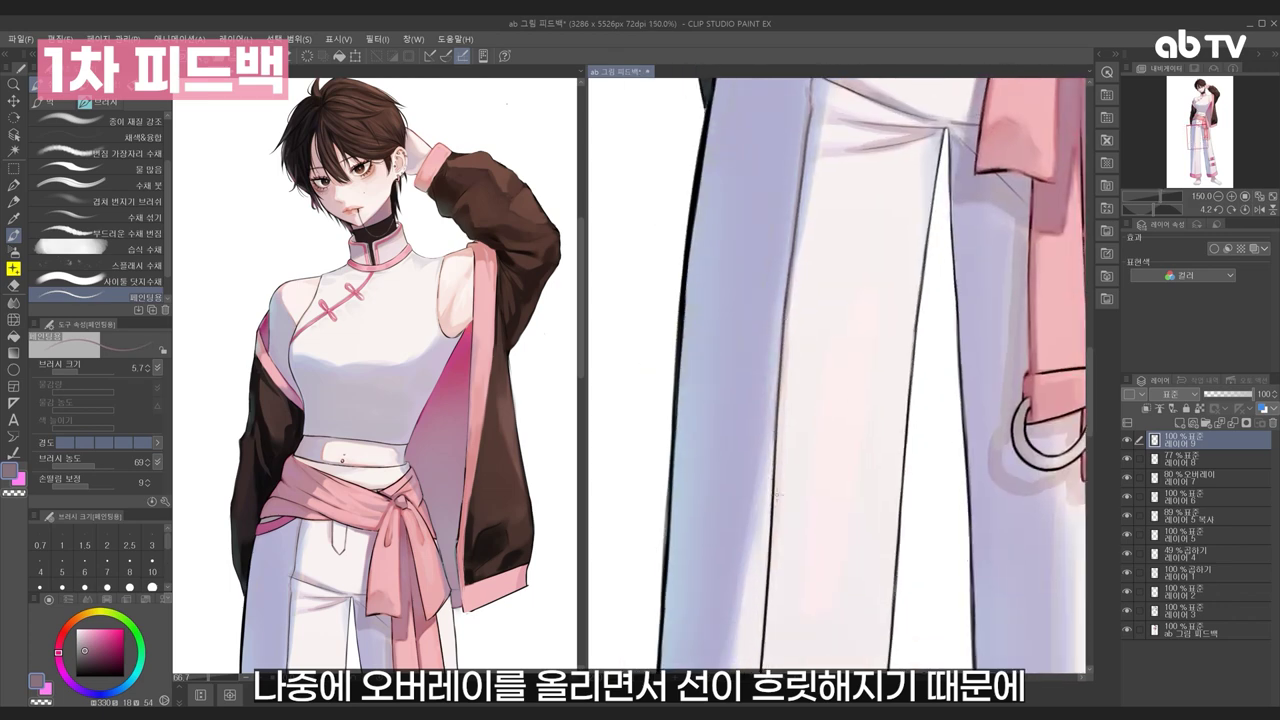
scroll(776, 494, down, 3)
drag(780, 470, 793, 307)
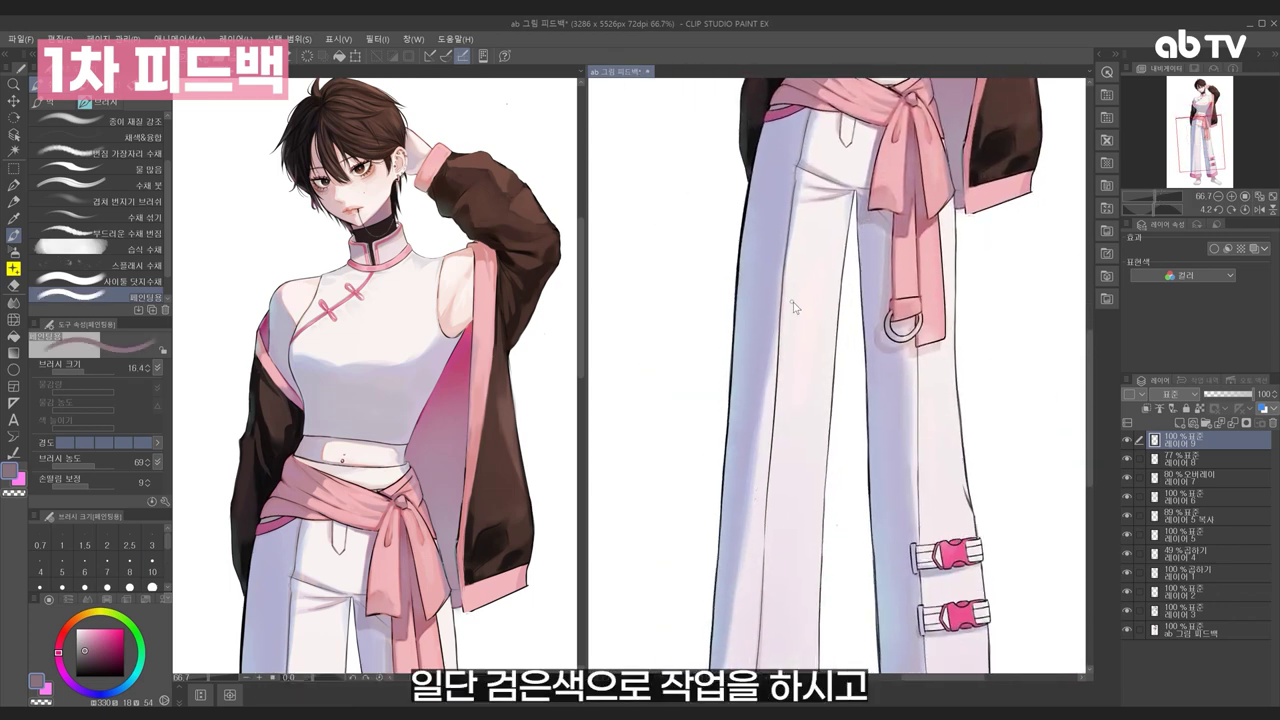
Soften the long crease line down the shaded trouser leg with a light lavender-grey sampled from the fabric.
key([)
key(])
alt+click(787, 270)
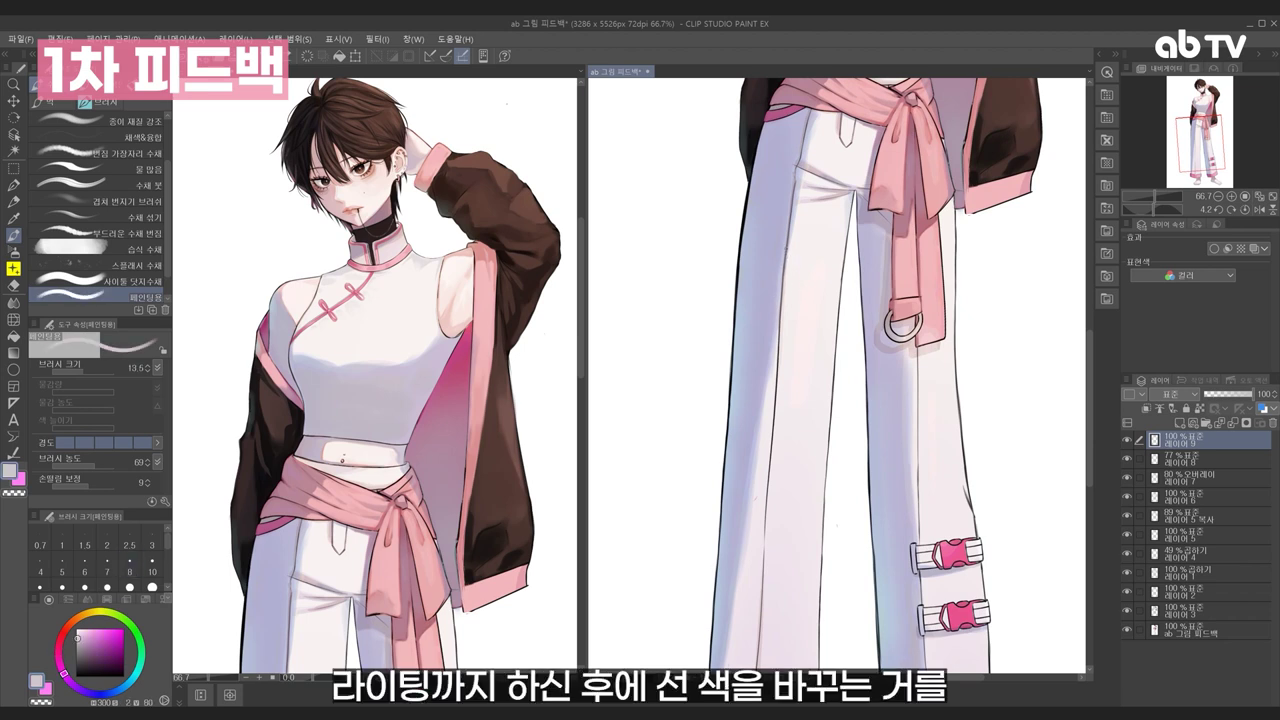
key(])
drag(779, 324, 777, 417)
mouse_move(777, 417)
mouse_down()
mouse_move(799, 275)
mouse_move(775, 570)
mouse_up()
drag(787, 280, 788, 511)
drag(803, 357, 820, 219)
Soften the seam line on the other trouser leg, from below the sash ring down to the buckled straps.
drag(938, 390, 875, 216)
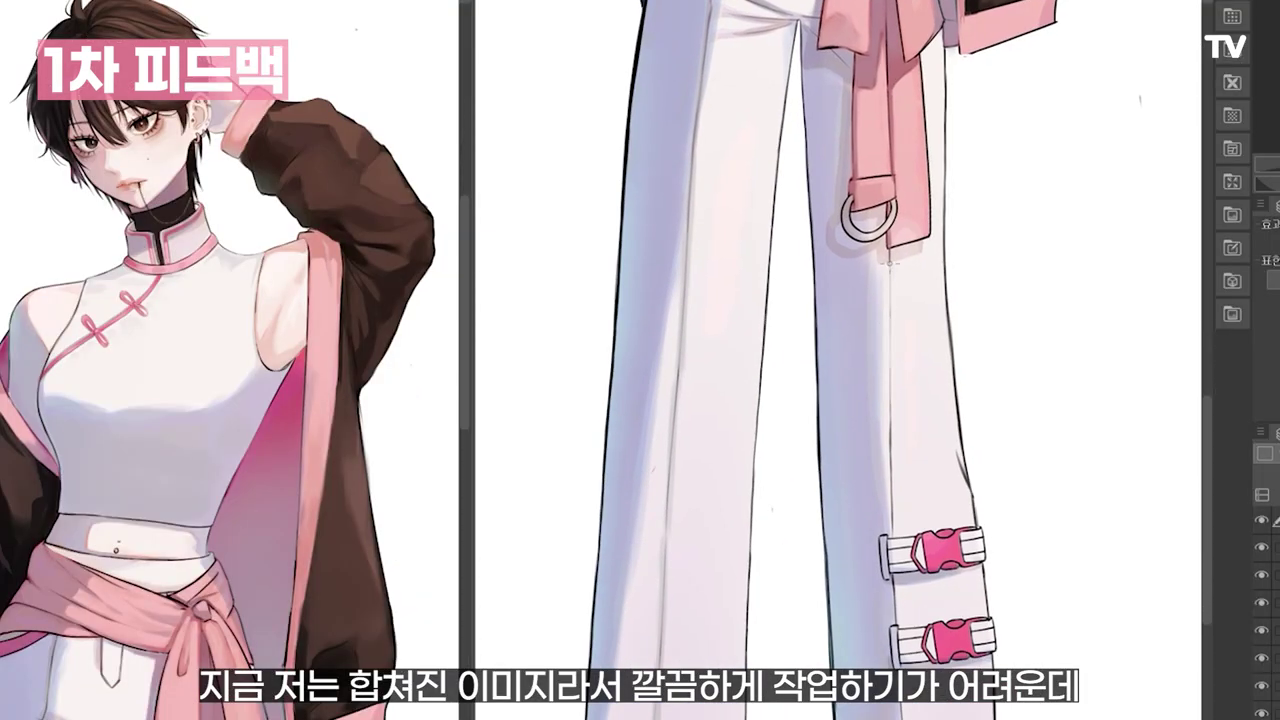
drag(888, 497, 891, 354)
drag(905, 556, 912, 636)
drag(951, 381, 960, 454)
drag(962, 300, 968, 645)
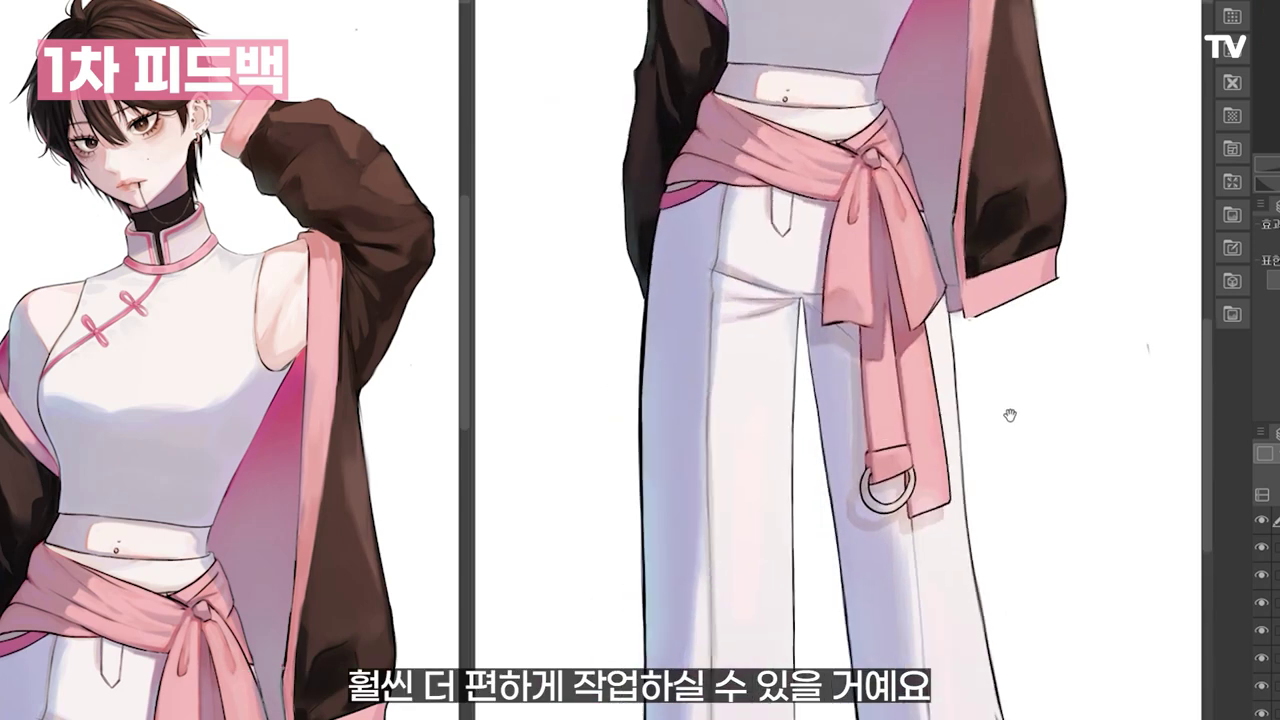
Recolour the line art around the sash knot and its hanging ends to blend with the pink fabric.
drag(1015, 125, 1054, 434)
drag(1058, 292, 1000, 135)
scroll(1016, 527, up, 3)
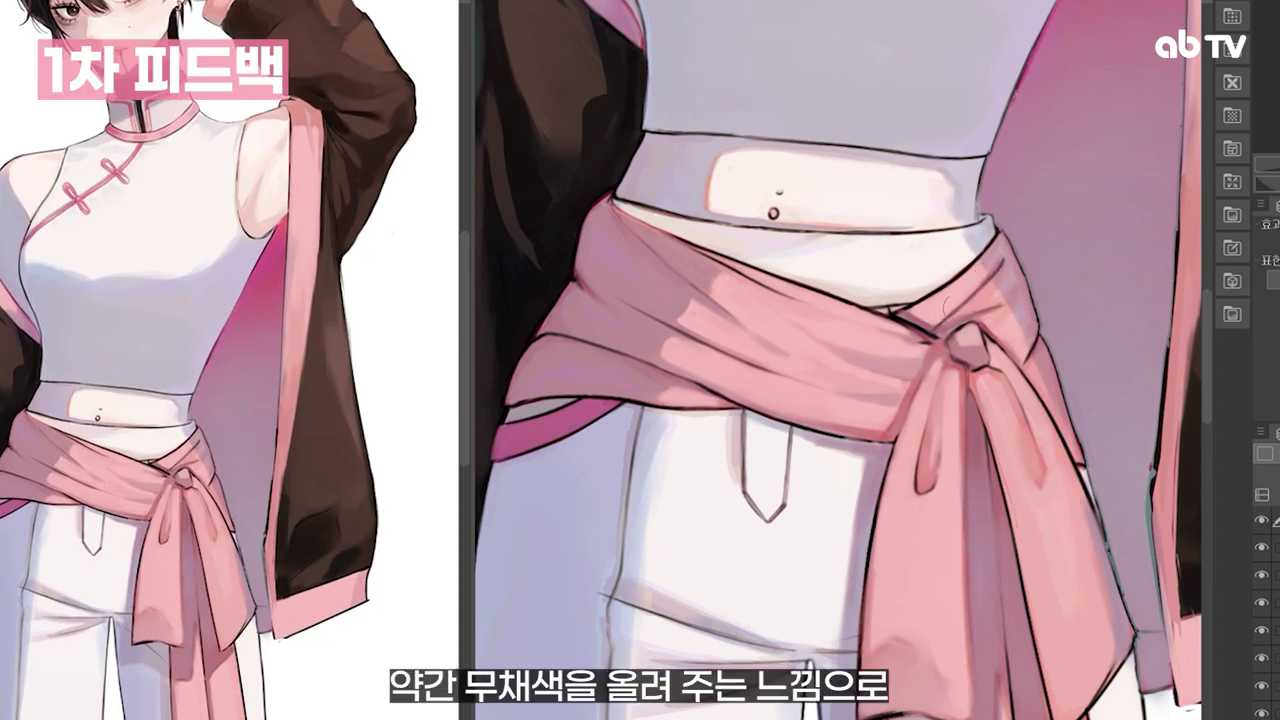
drag(944, 350, 920, 386)
drag(928, 326, 960, 356)
drag(965, 364, 974, 442)
drag(975, 566, 969, 709)
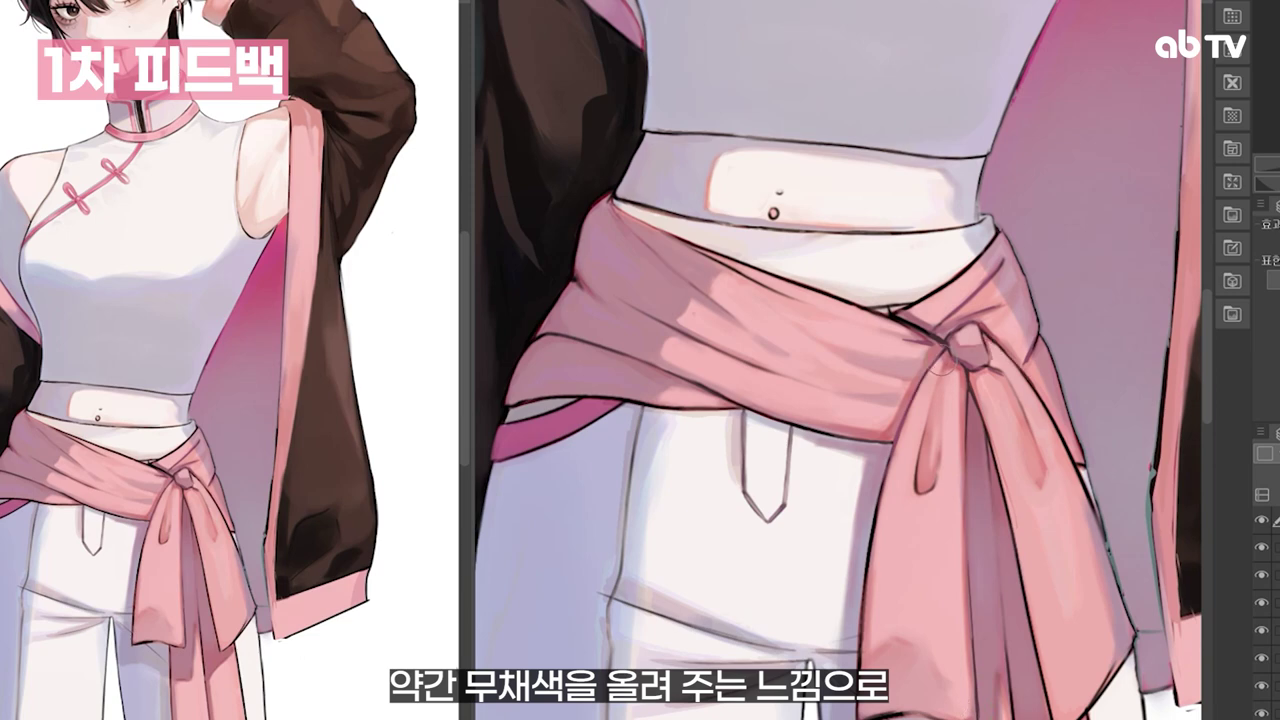
drag(942, 367, 914, 412)
Examine the full figure in both canvas views to compare how the illustration has changed overall.
scroll(930, 400, down, 4)
drag(998, 420, 978, 494)
drag(975, 440, 895, 582)
drag(942, 356, 933, 446)
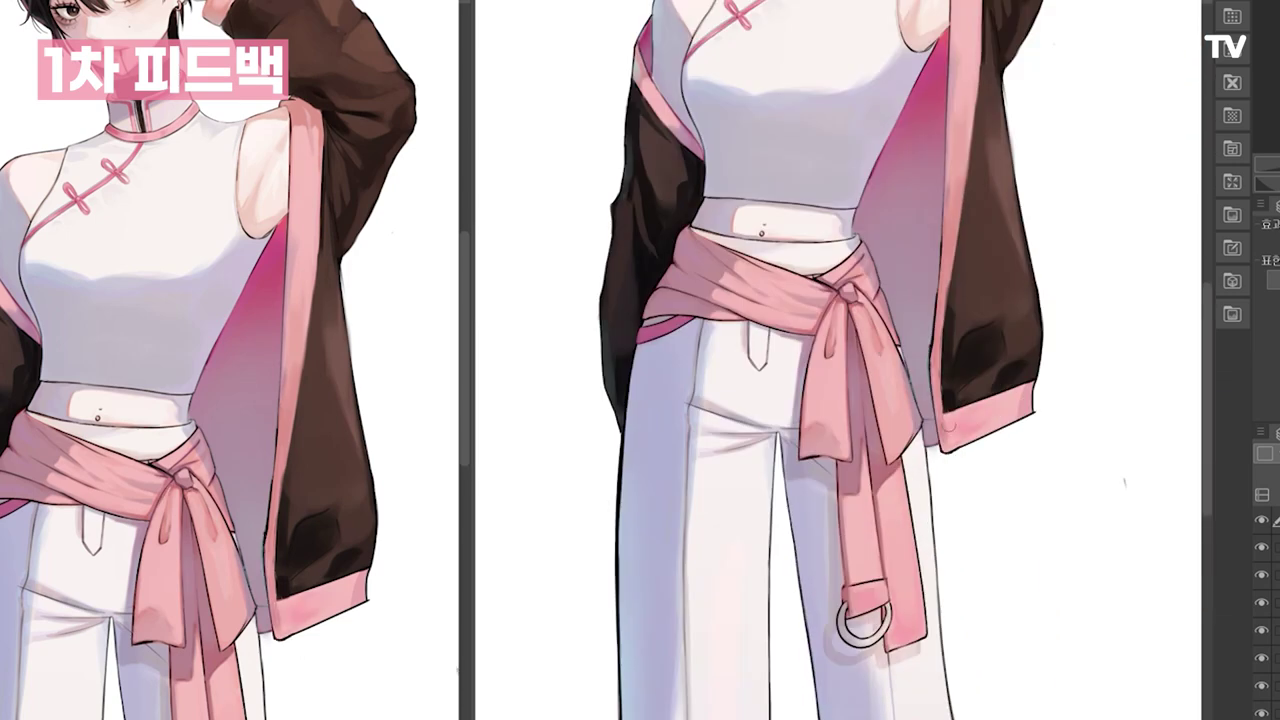
scroll(880, 490, down, 2)
drag(937, 366, 891, 237)
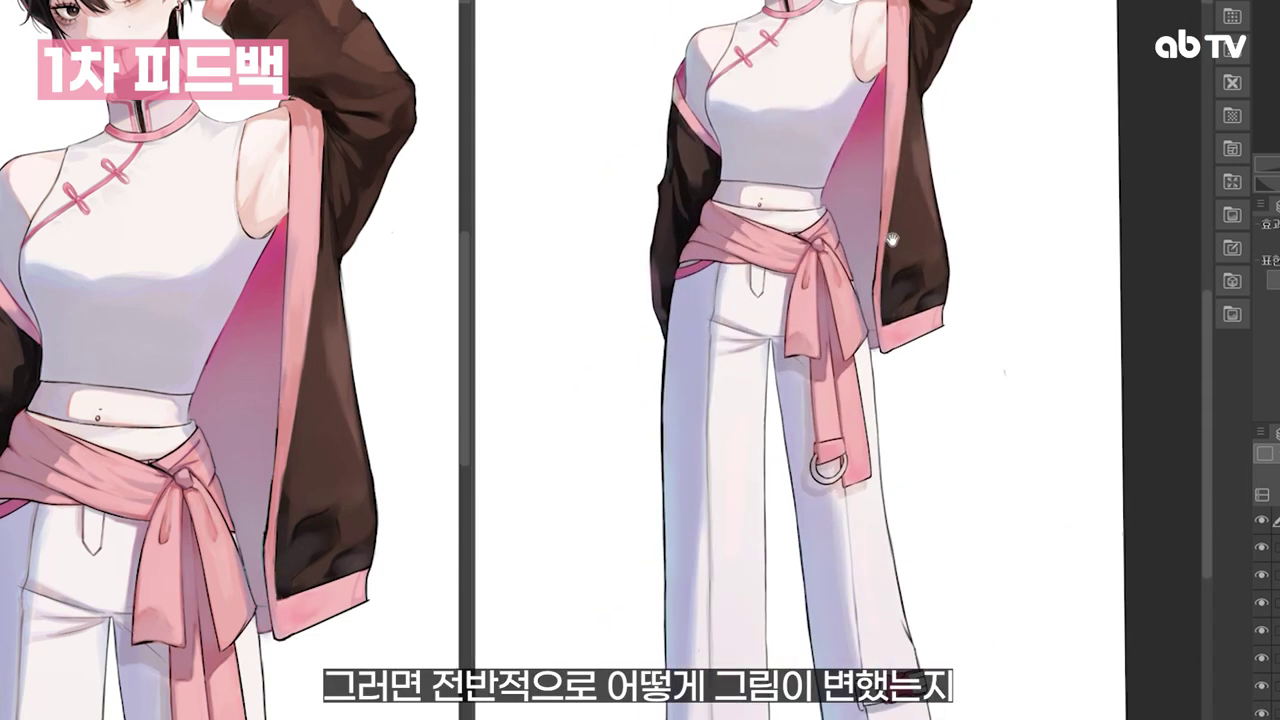
scroll(870, 480, down, 3)
click(1124, 443)
click(1124, 442)
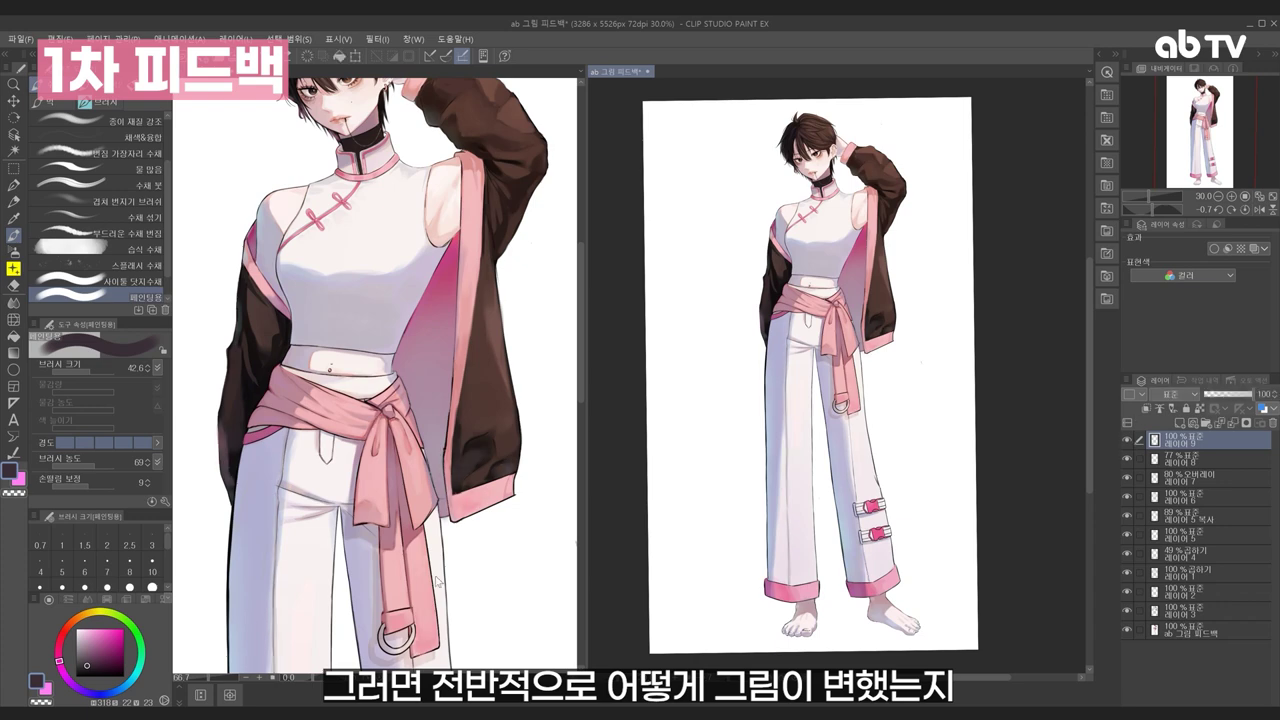
click(451, 303)
scroll(451, 303, down, 5)
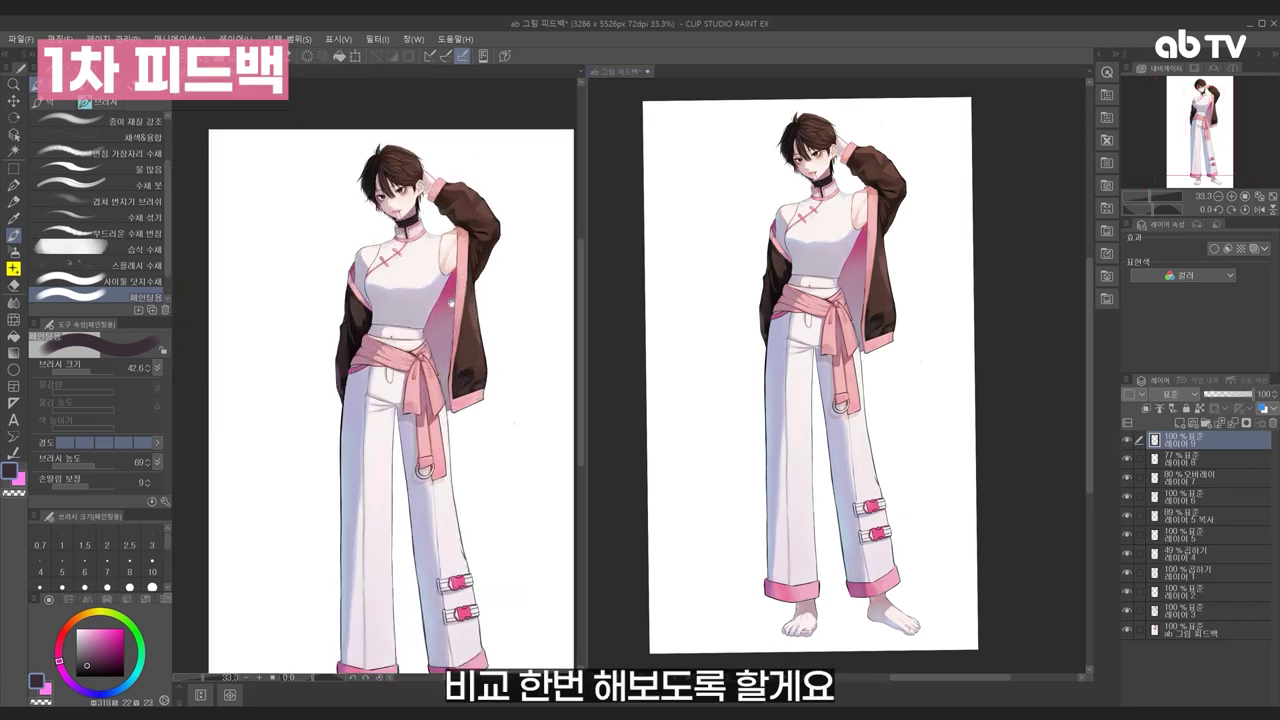